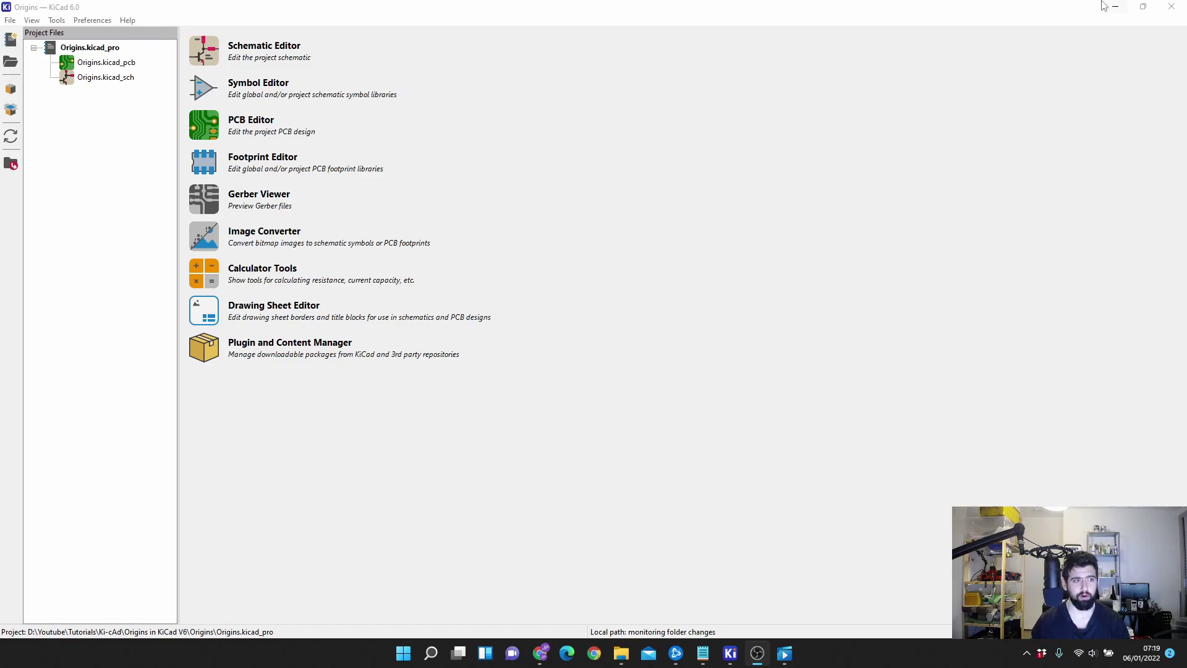
# Open the Origins.kicad_pcb board and draw a square board outline on the Edge.Cuts layer near the sheet's centre.
pyautogui.click(97, 67)
pyautogui.doubleClick(95, 65)
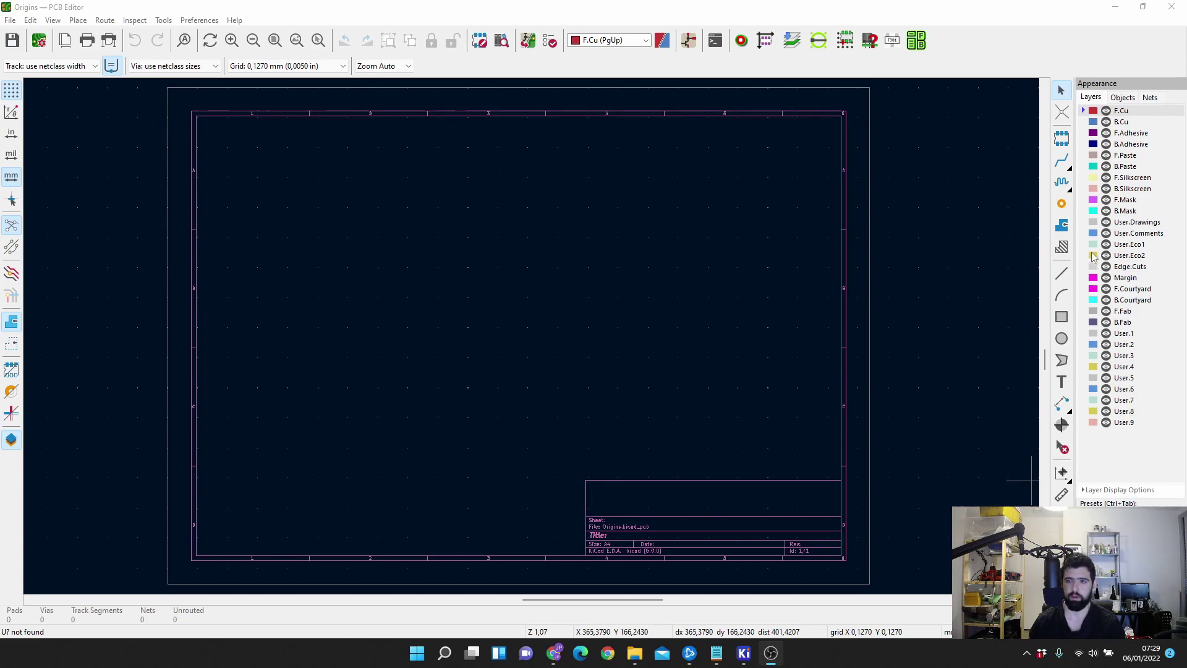
pyautogui.click(1096, 267)
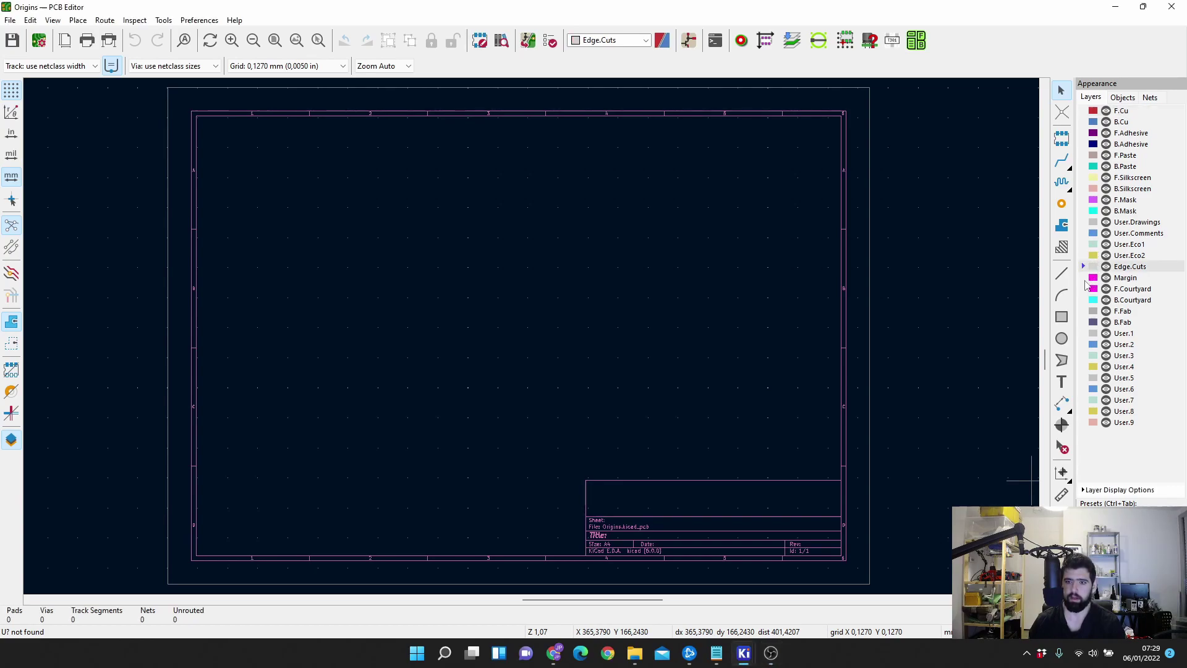
pyautogui.click(1062, 316)
pyautogui.click(436, 274)
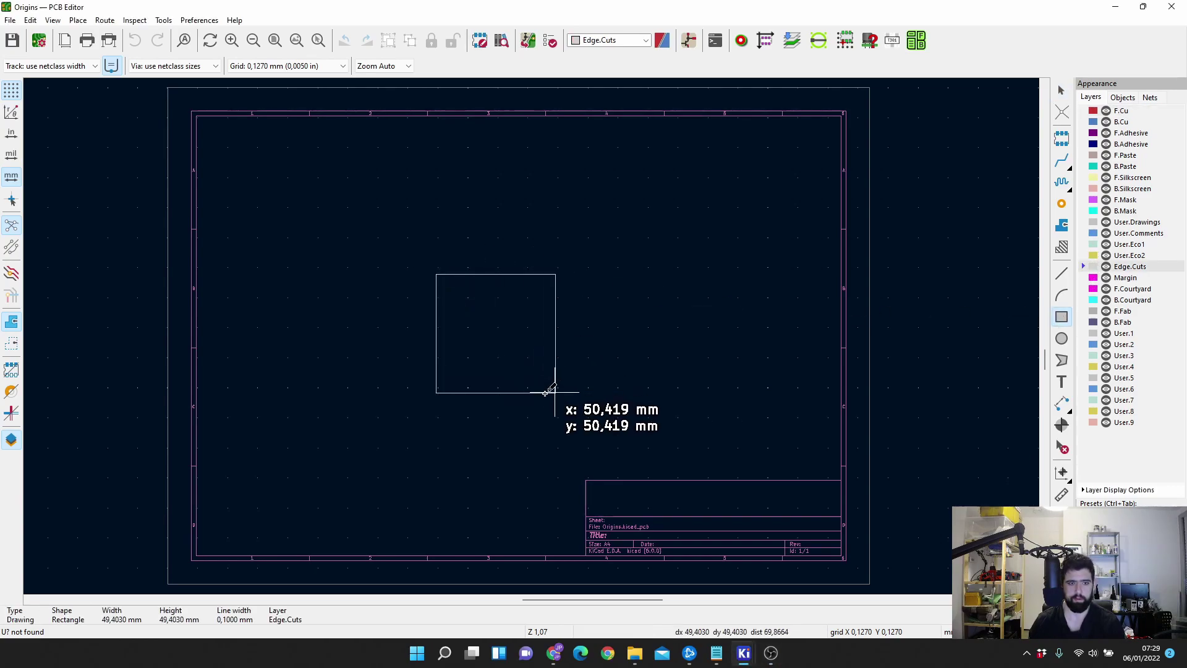
pyautogui.click(567, 405)
pyautogui.press('Escape')
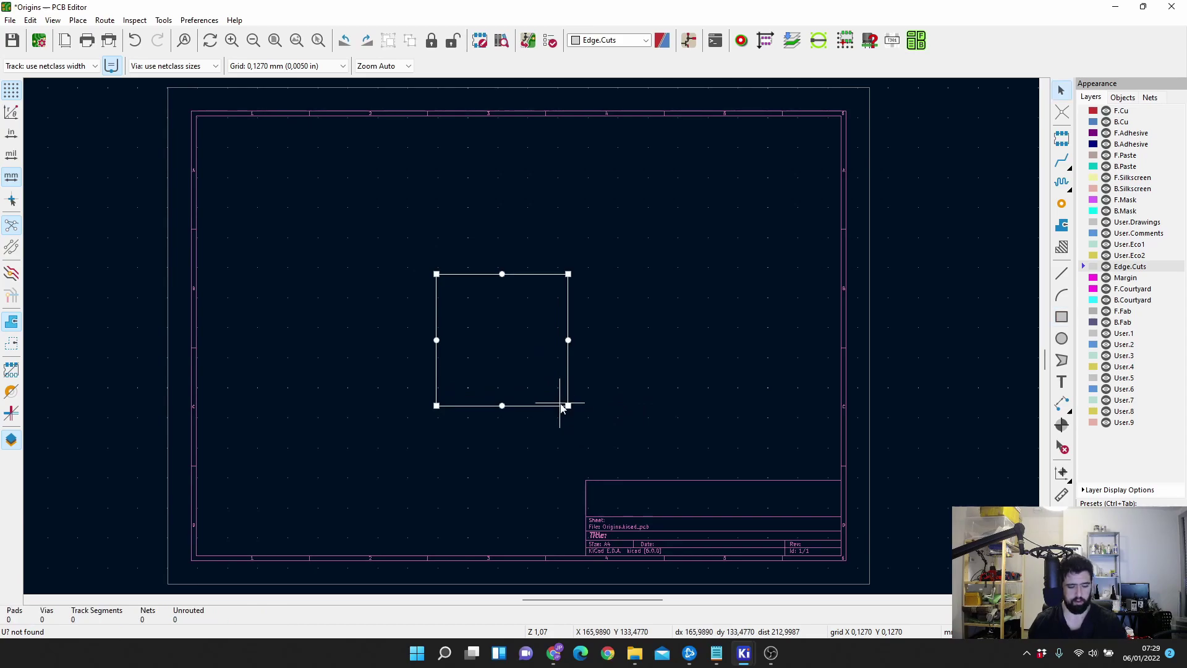
# Inspect the board outline in the 3D viewer, and close the viewer.
pyautogui.hotkey('alt', '3')
pyautogui.moveTo(552, 405); pyautogui.dragTo(773, 260)
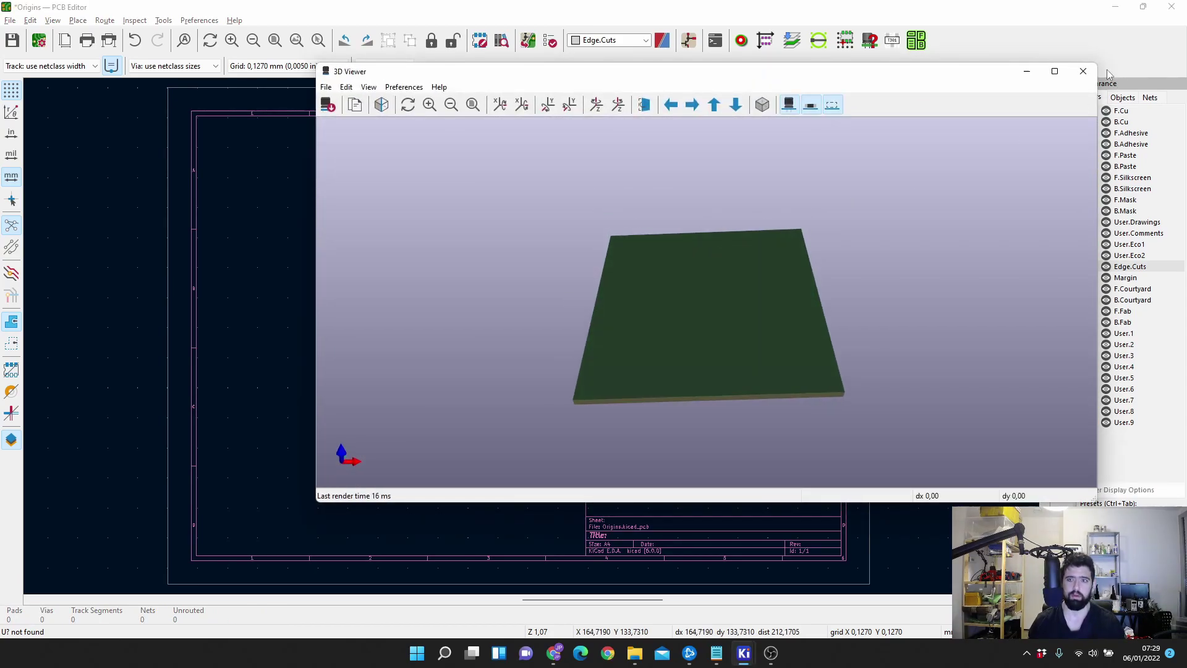
pyautogui.click(1083, 71)
pyautogui.click(464, 440)
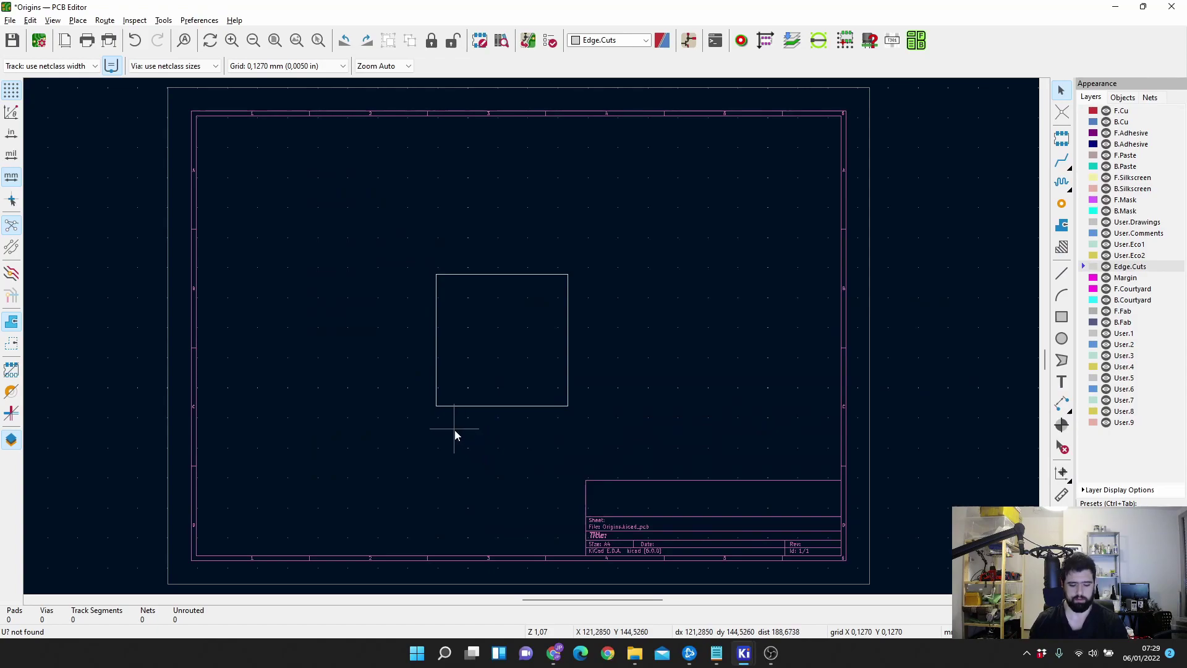
# Find the ESP32-WROOM-32 footprint by searching for ESP32 and place it inside the board outline.
pyautogui.press('a')
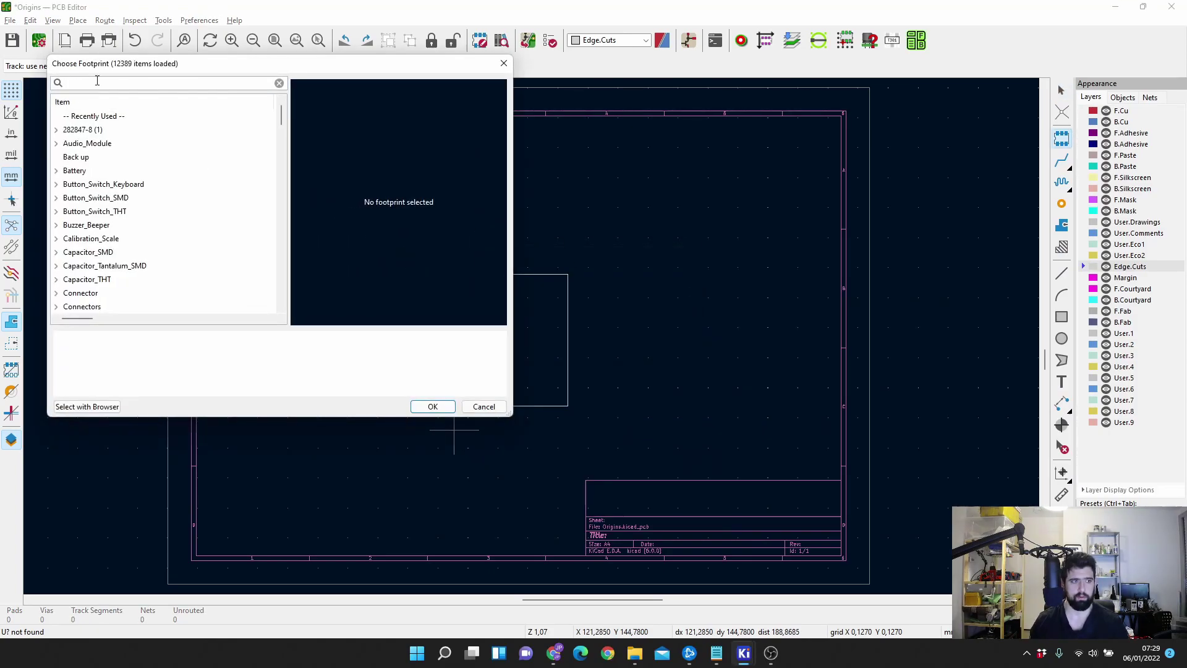
pyautogui.write('ESP32')
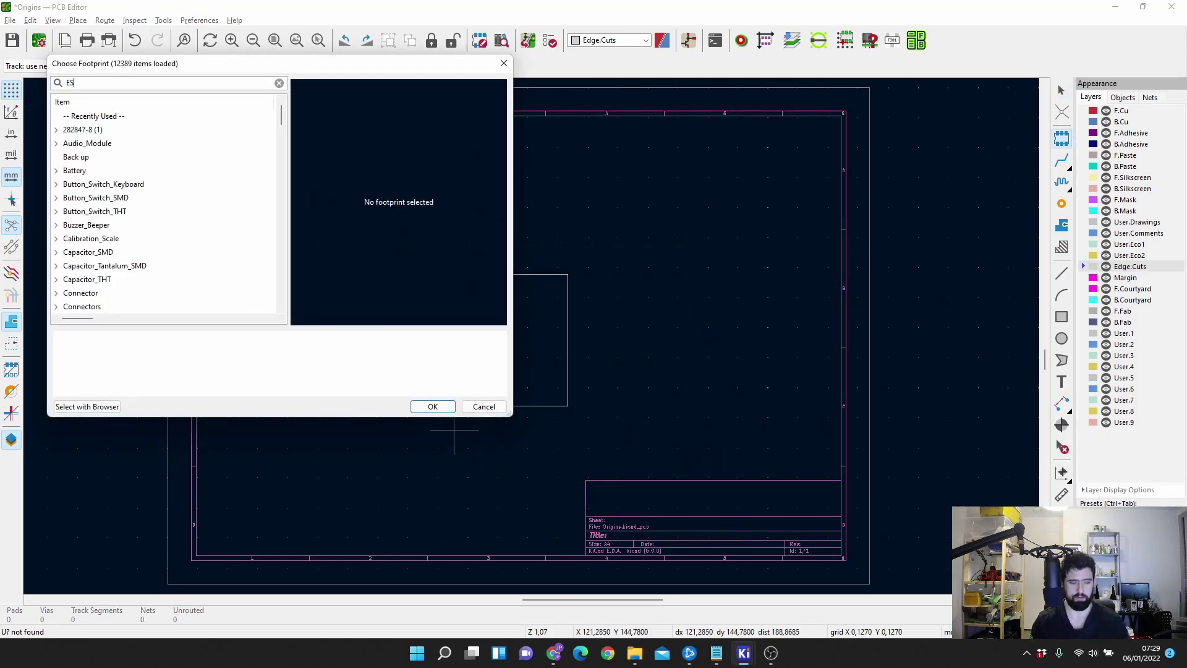
pyautogui.click(148, 157)
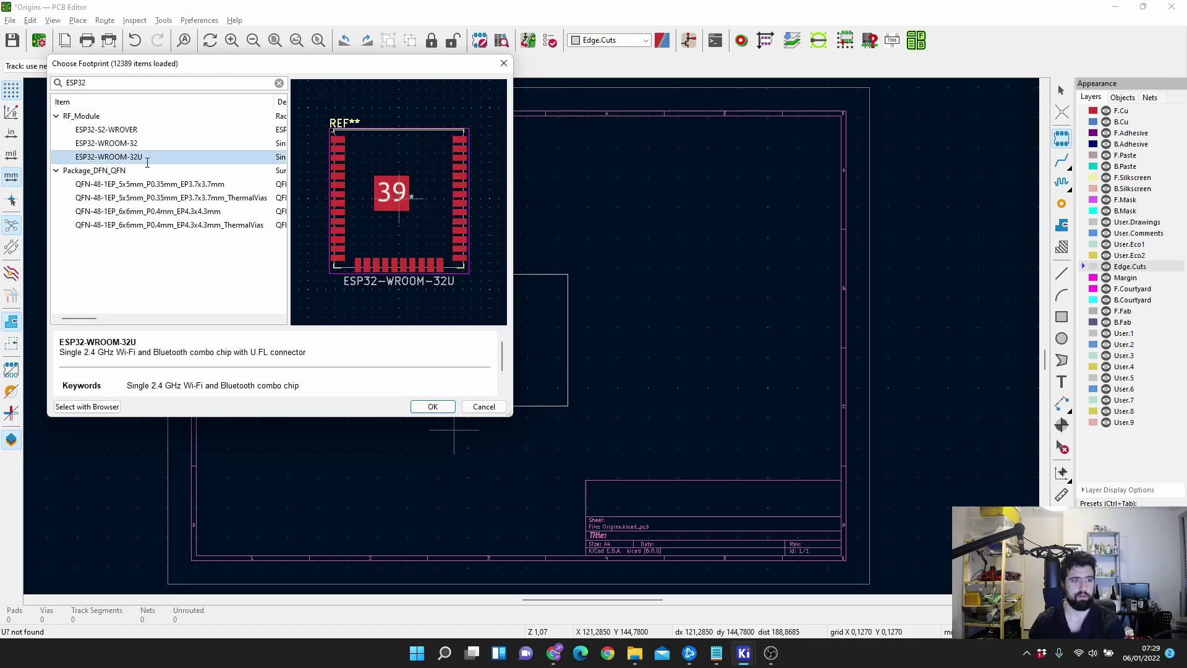
pyautogui.click(142, 143)
pyautogui.doubleClick(142, 143)
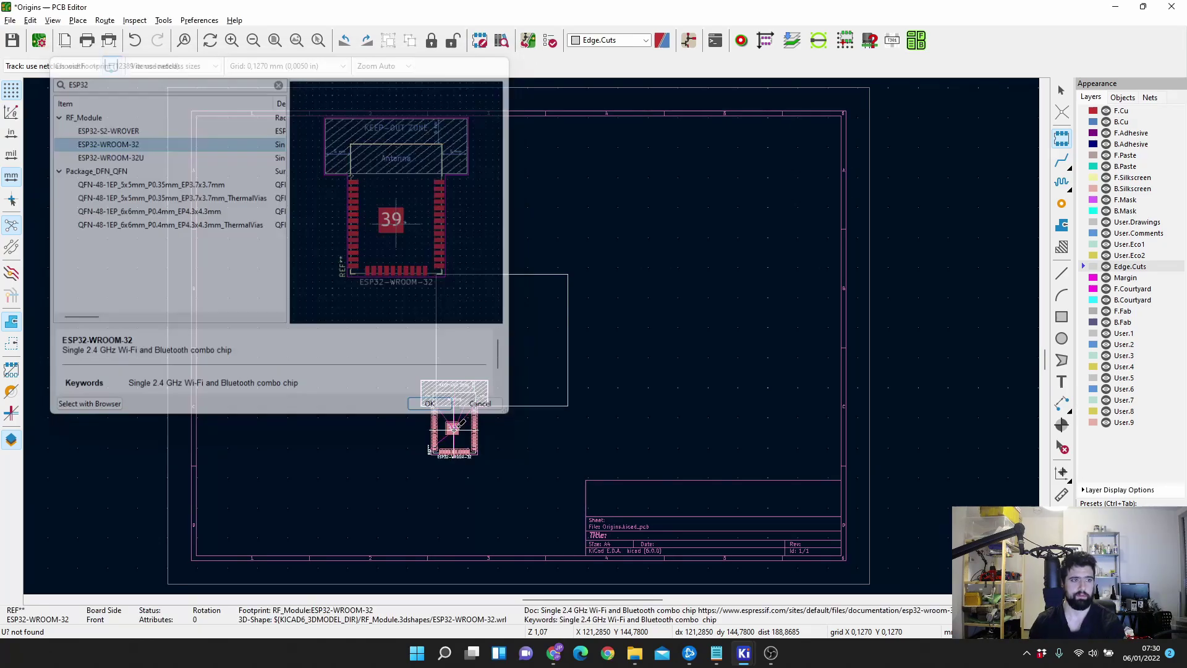
pyautogui.scroll(3, 545, 346)
pyautogui.scroll(-3, 555, 354)
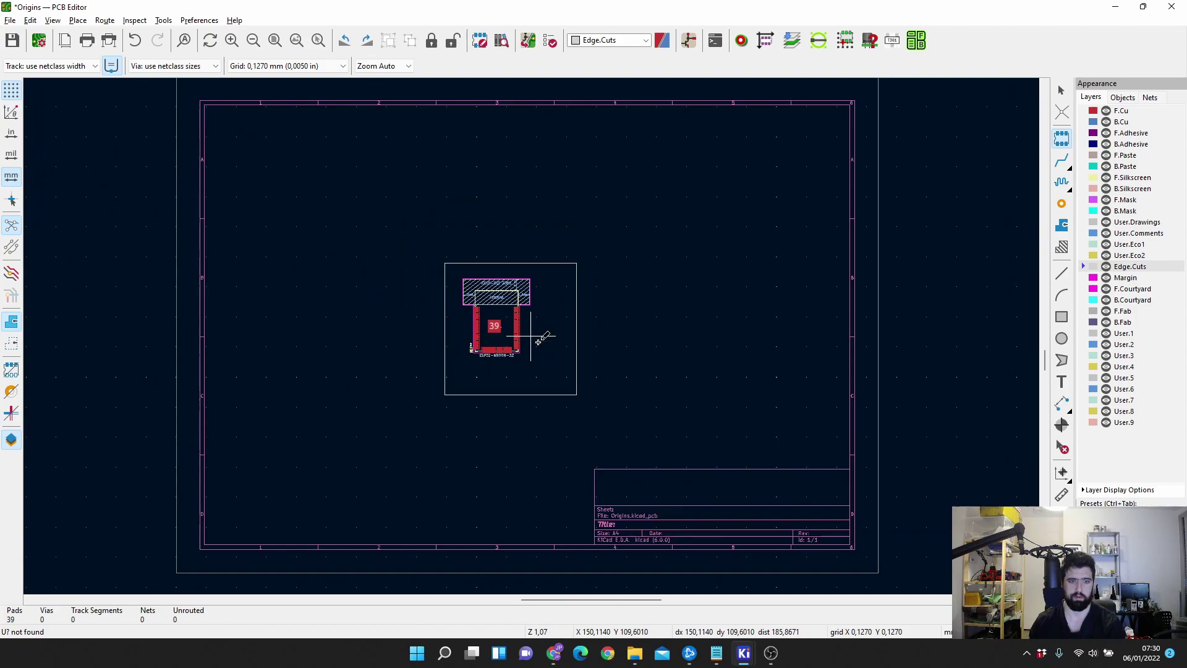
pyautogui.click(530, 341)
pyautogui.scroll(4, 532, 341)
pyautogui.scroll(-2, 531, 335)
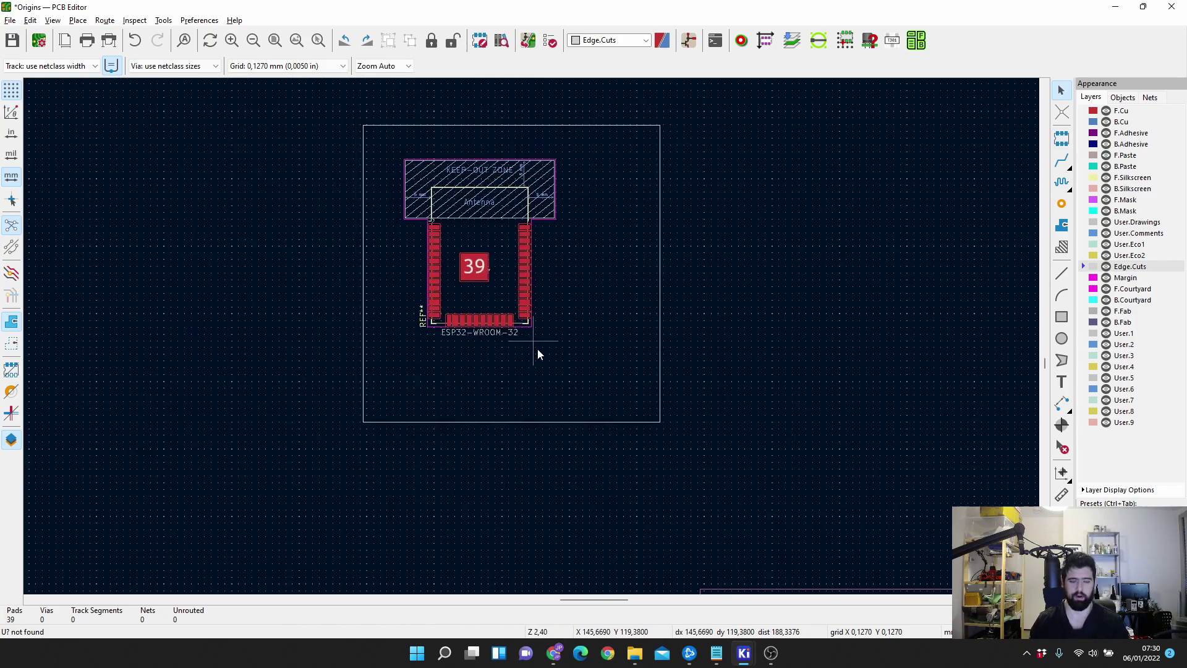
# Move the ESP32-WROOM-32 footprint to the upper middle of the board outline.
pyautogui.click(523, 321)
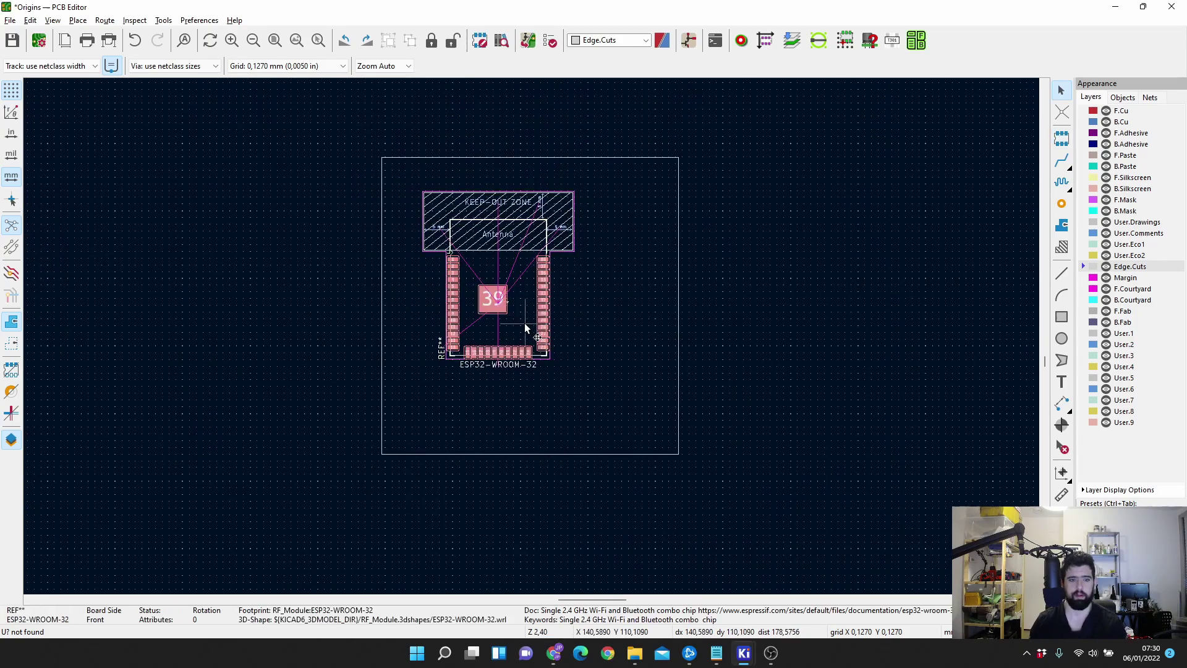
pyautogui.press('m')
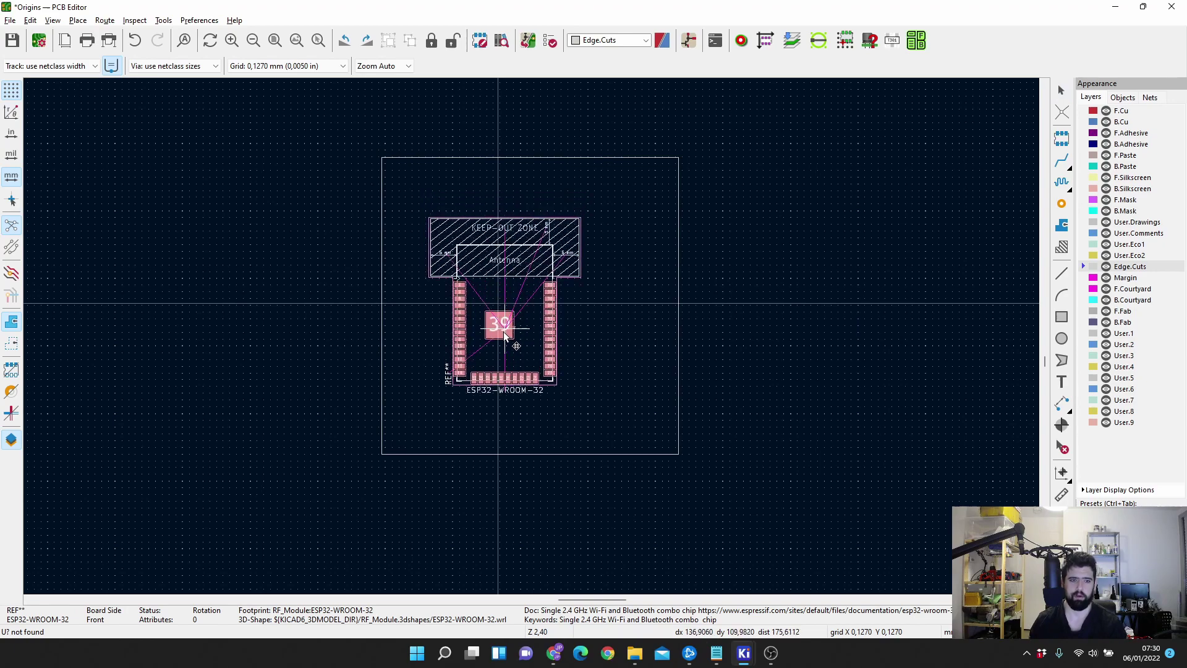
pyautogui.click(494, 303)
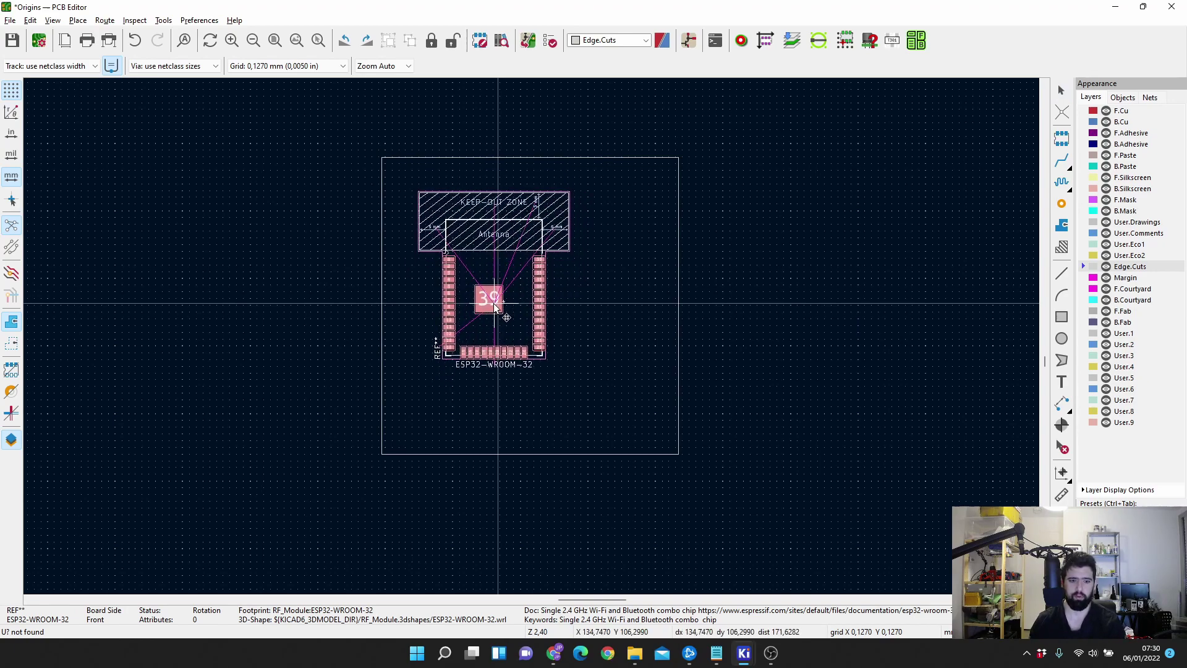
pyautogui.moveTo(635, 657)
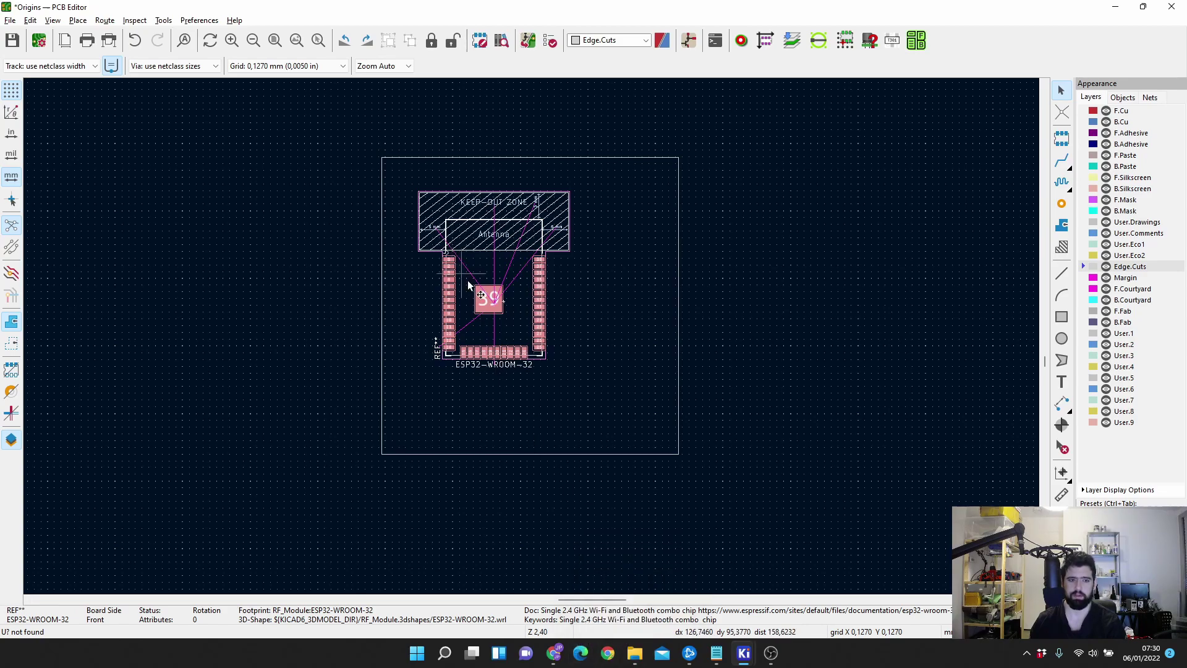
pyautogui.moveTo(468, 280); pyautogui.dragTo(590, 260)
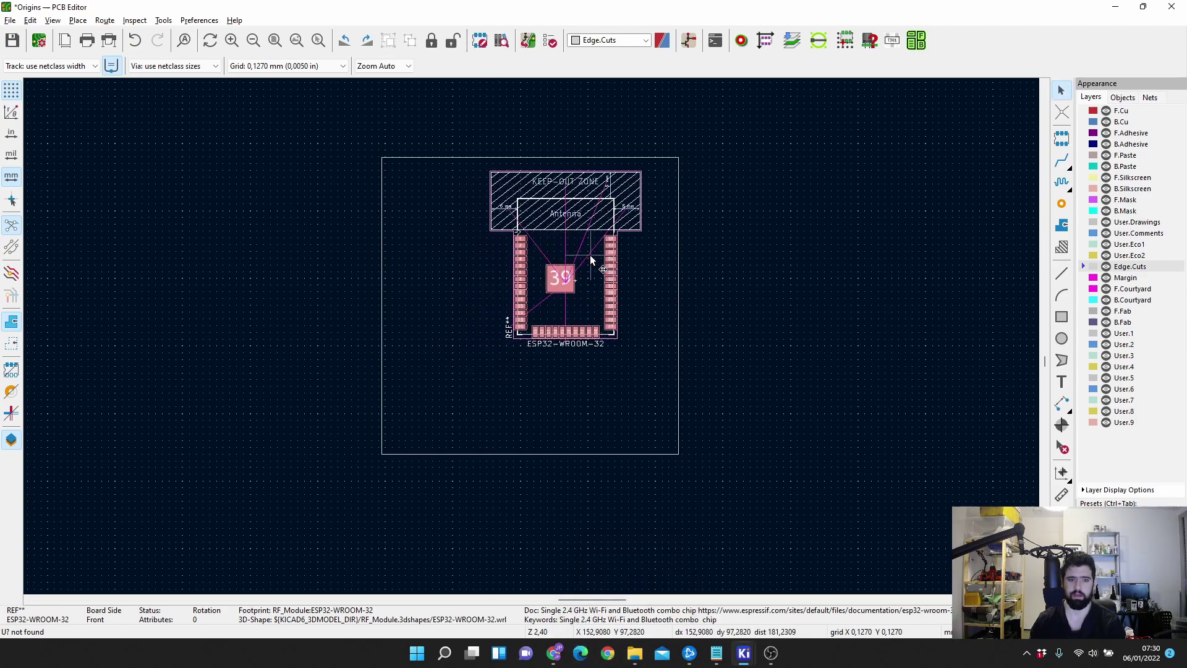
# Set the ESP32-WROOM-32 footprint's position to X 0 mm and Y 0 mm in its properties.
pyautogui.doubleClick(590, 255)
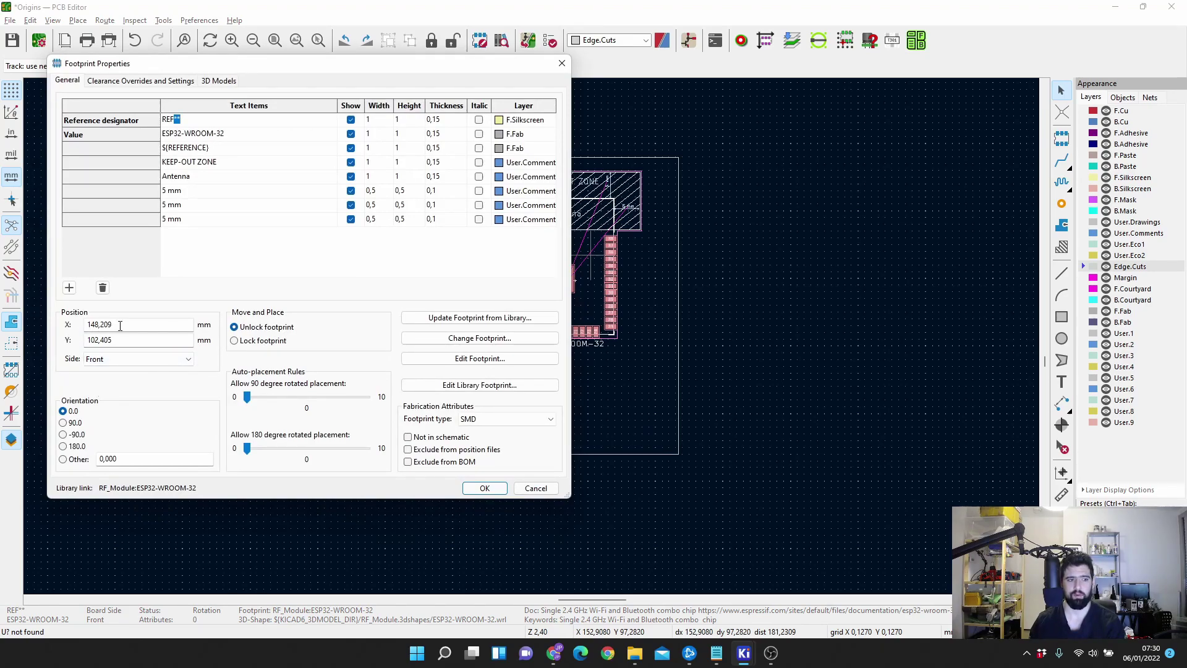
pyautogui.doubleClick(152, 329)
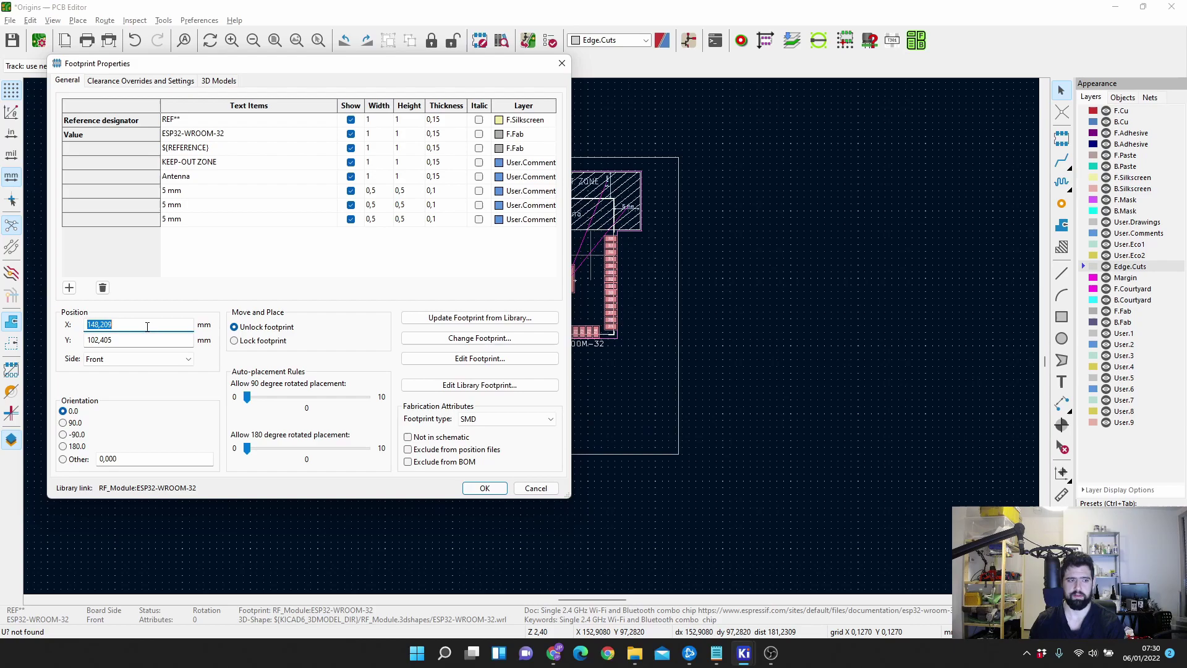
pyautogui.write('0')
pyautogui.press('Tab')
pyautogui.write('0')
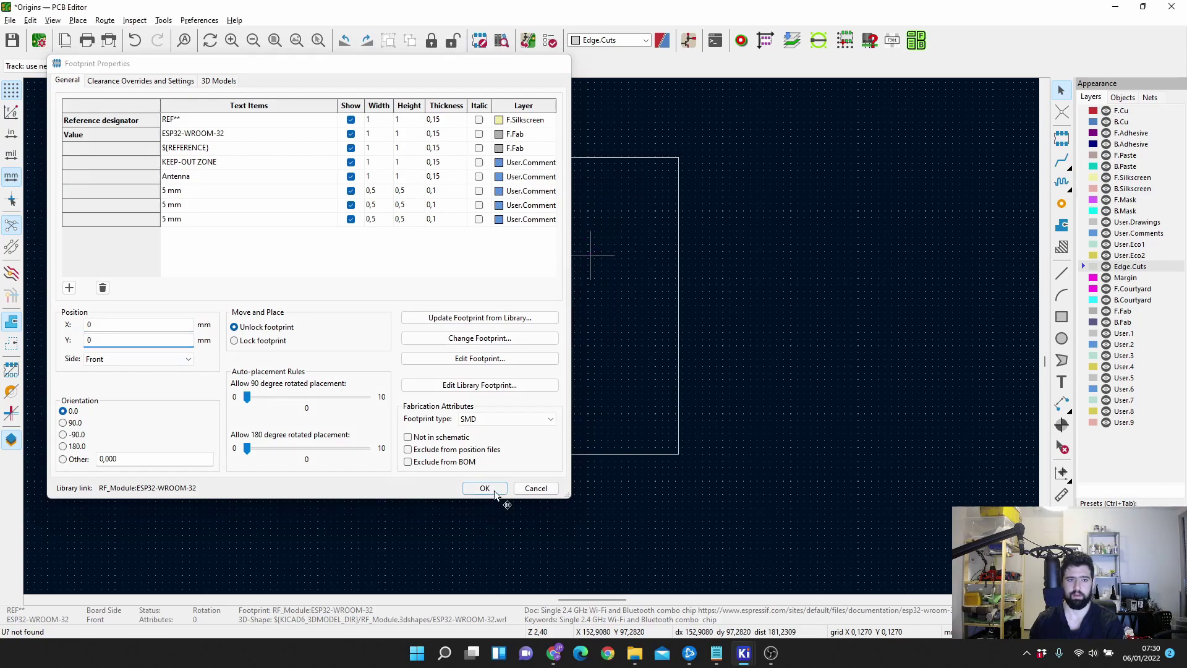
pyautogui.click(493, 490)
# Move the ESP32-WROOM-32 footprint from the sheet's corner back inside the board outline.
pyautogui.scroll(-5, 530, 341)
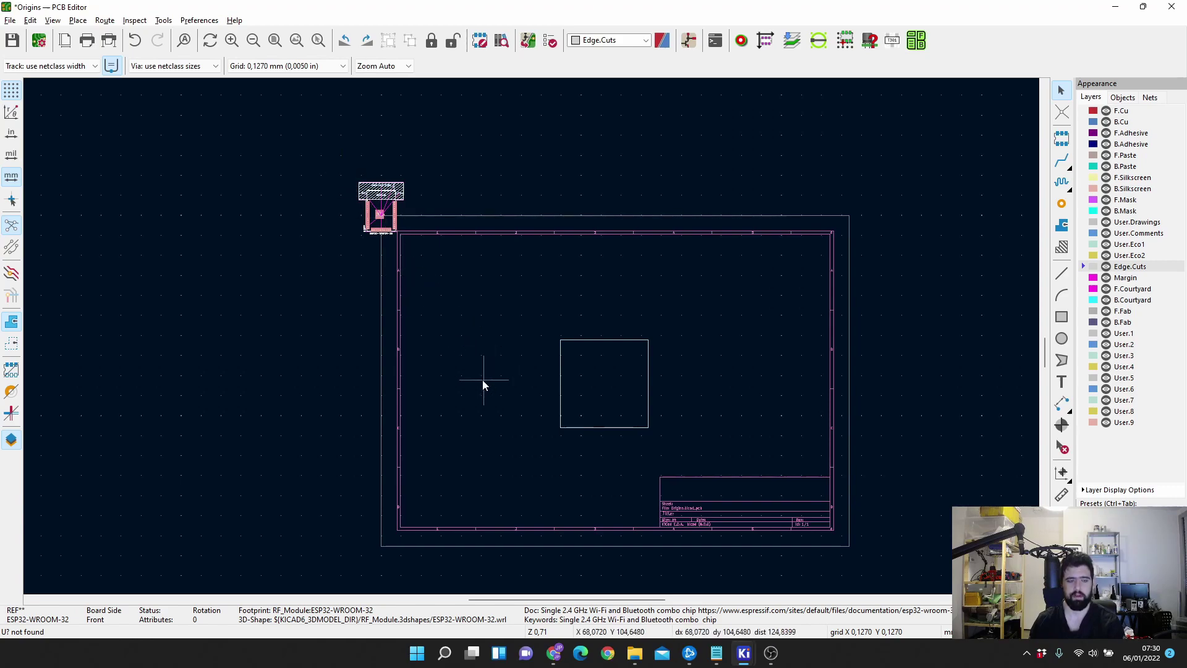
pyautogui.moveTo(478, 372); pyautogui.dragTo(415, 345, button='middle')
pyautogui.moveTo(340, 193); pyautogui.dragTo(537, 363)
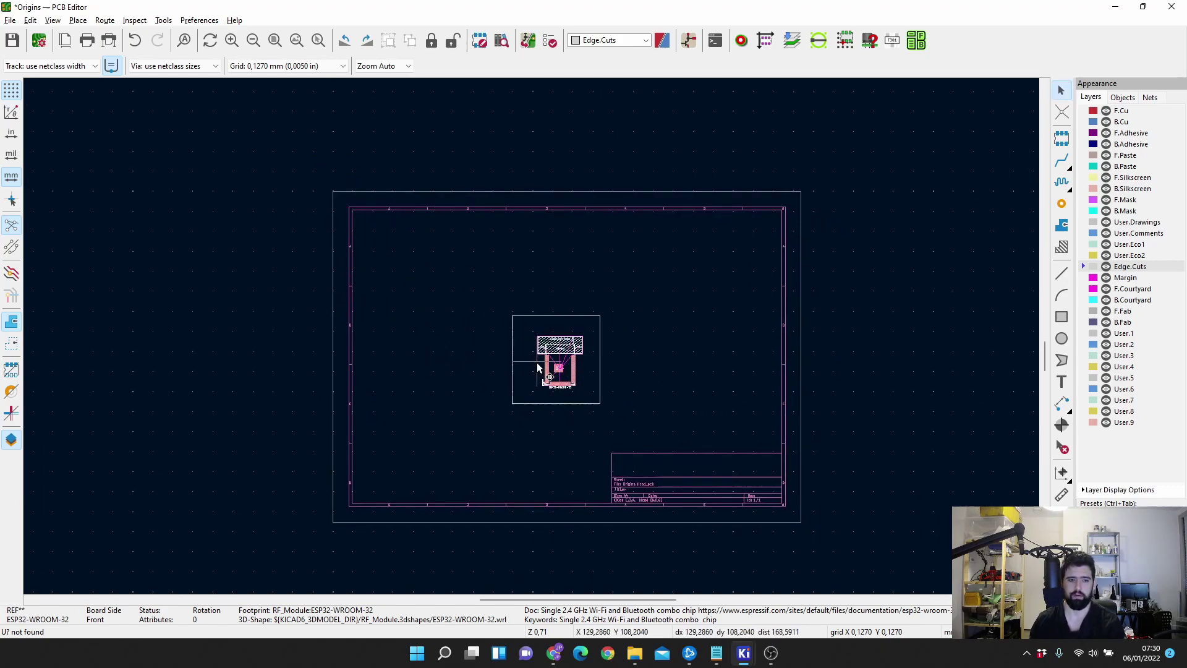
# Place the grid origin on the lower-left corner of the board outline.
pyautogui.scroll(3, 526, 365)
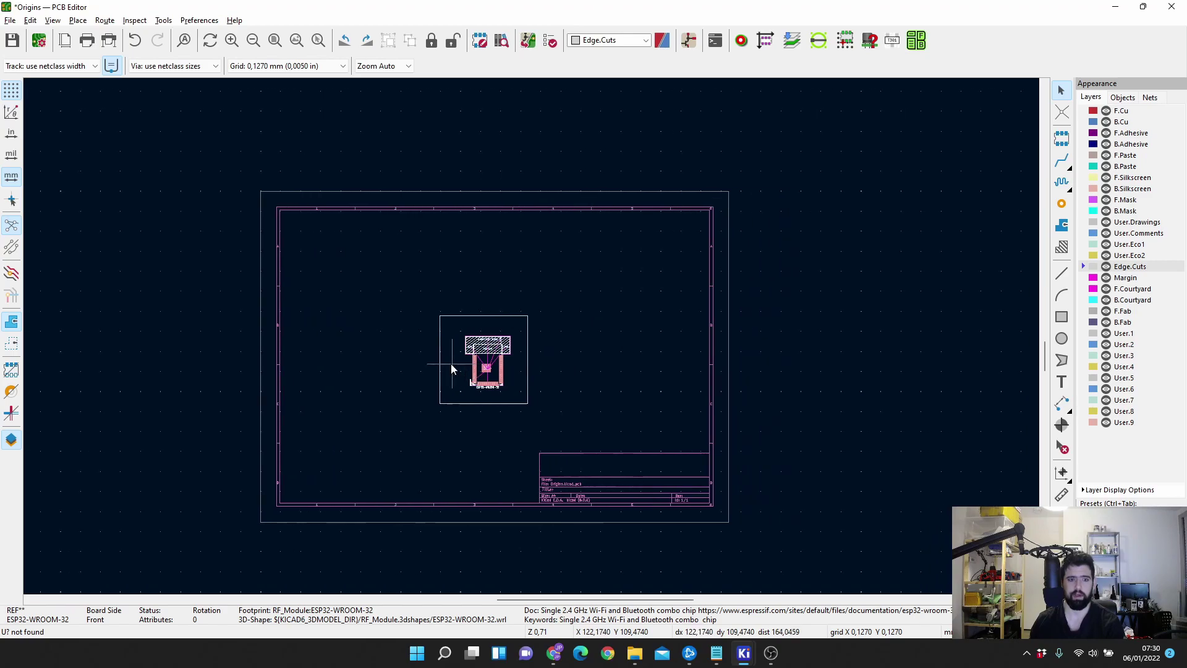
pyautogui.click(77, 20)
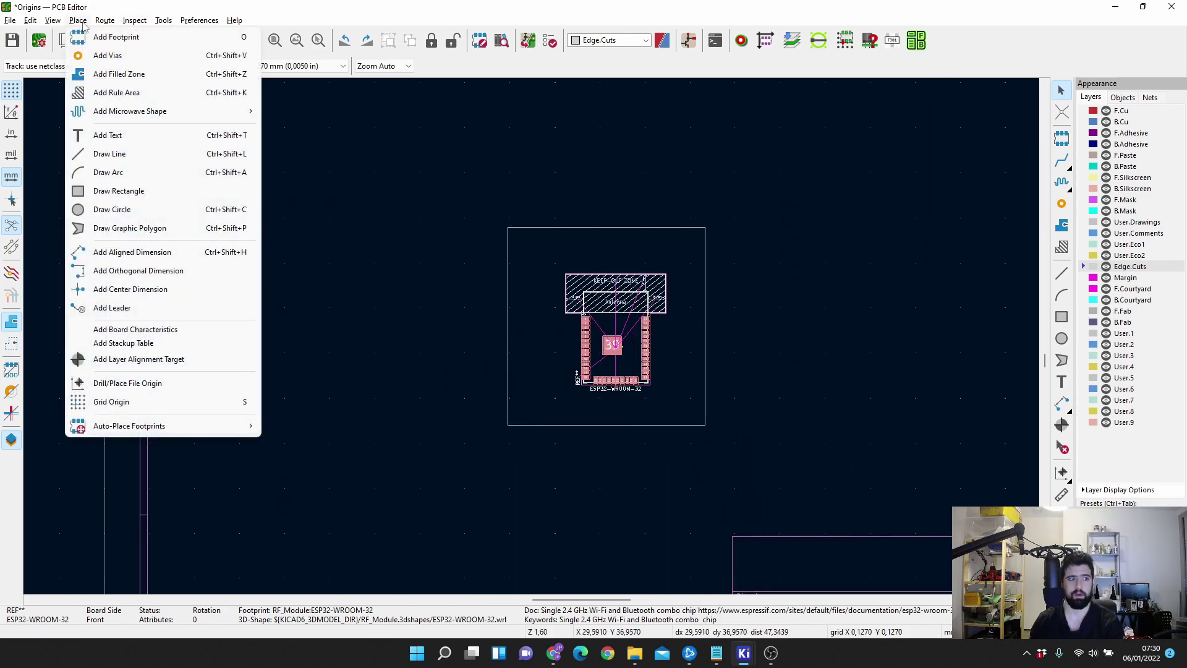
pyautogui.click(169, 402)
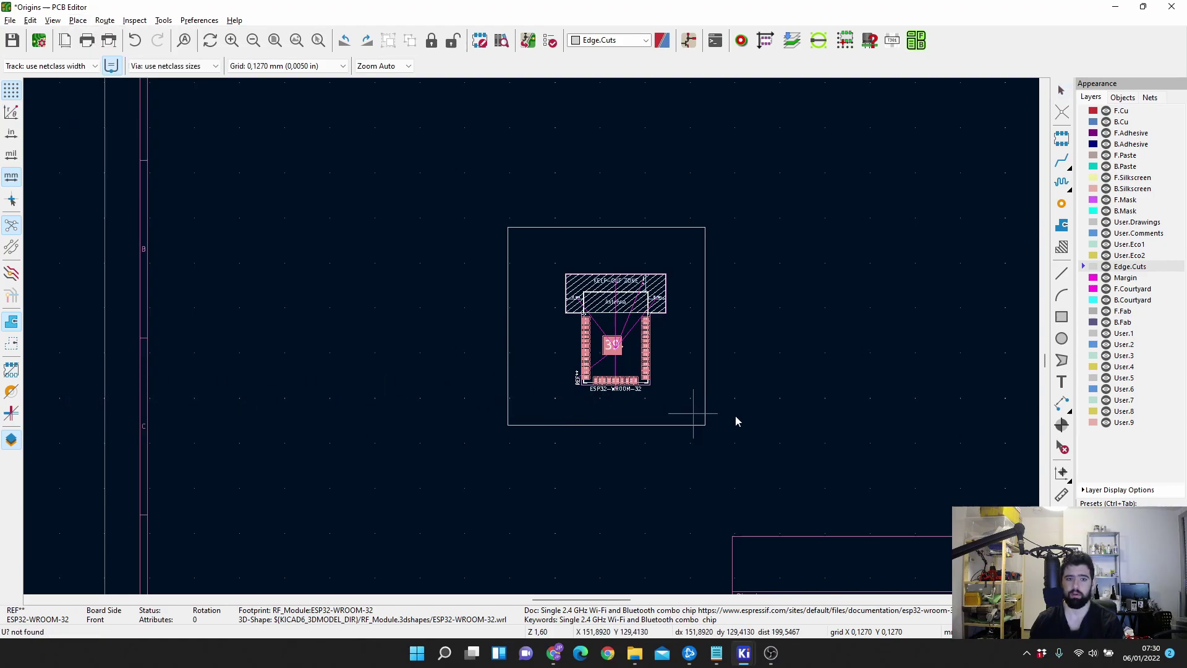
pyautogui.scroll(4, 513, 402)
pyautogui.moveTo(487, 307); pyautogui.dragTo(491, 389, button='middle')
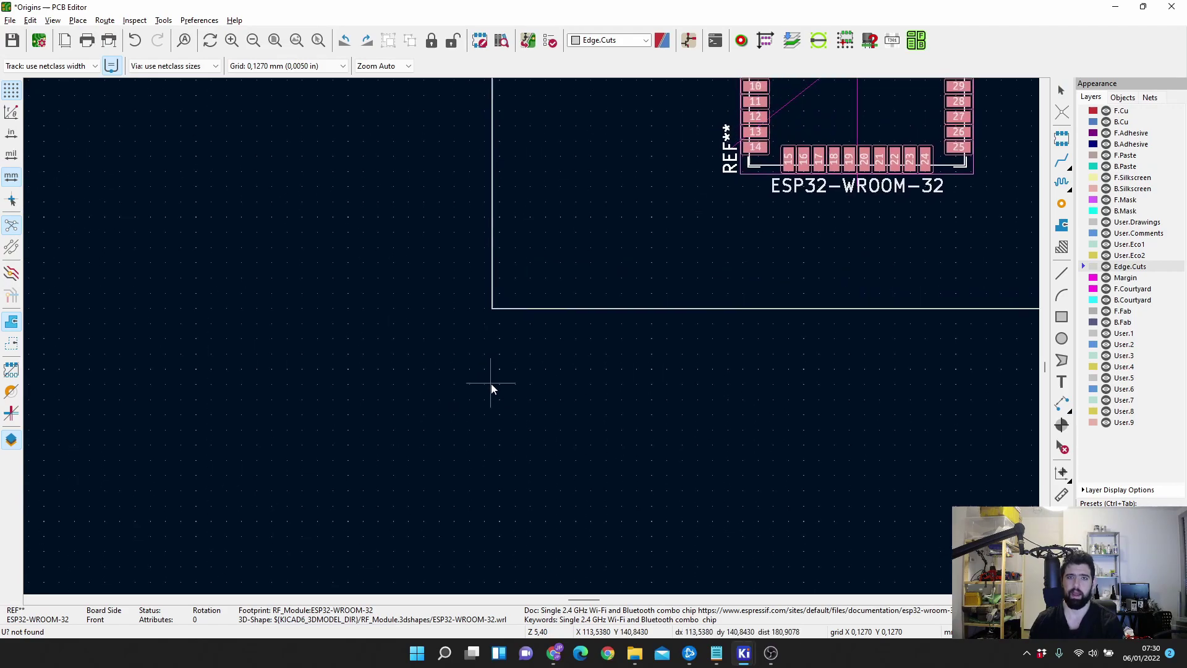
pyautogui.scroll(8, 529, 325)
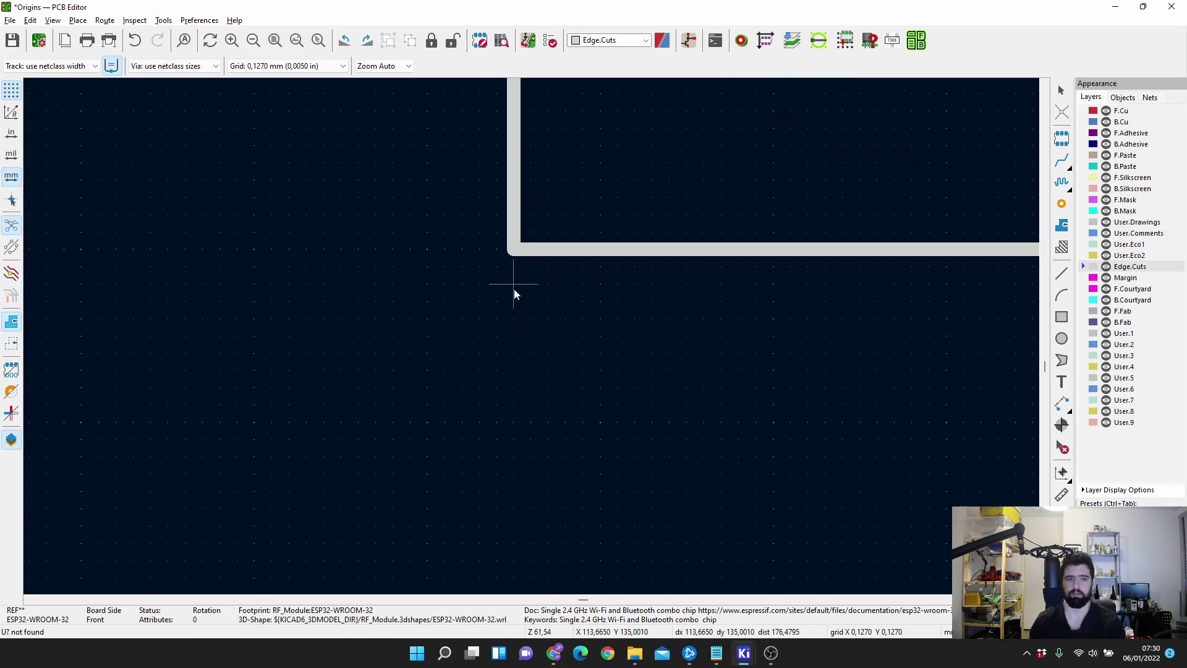
pyautogui.click(514, 250)
pyautogui.scroll(-10, 532, 336)
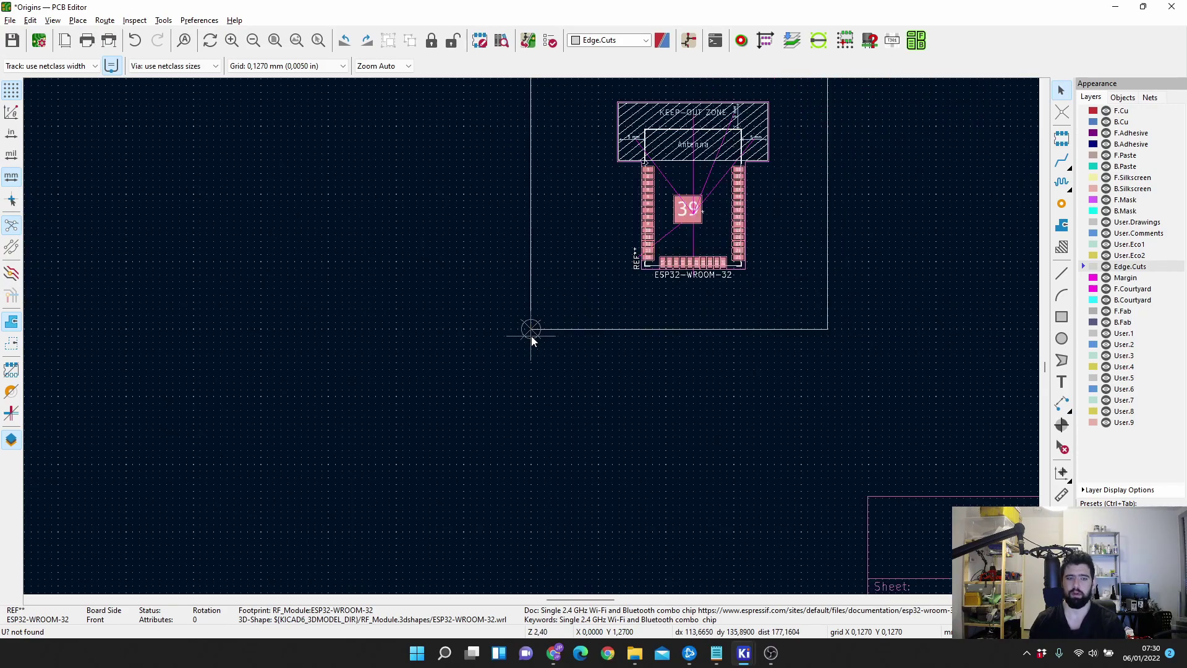
# Place the ESP32-WROOM-32 footprint at the new grid origin by setting its position to X 0 mm and Y 0 mm.
pyautogui.click(703, 228)
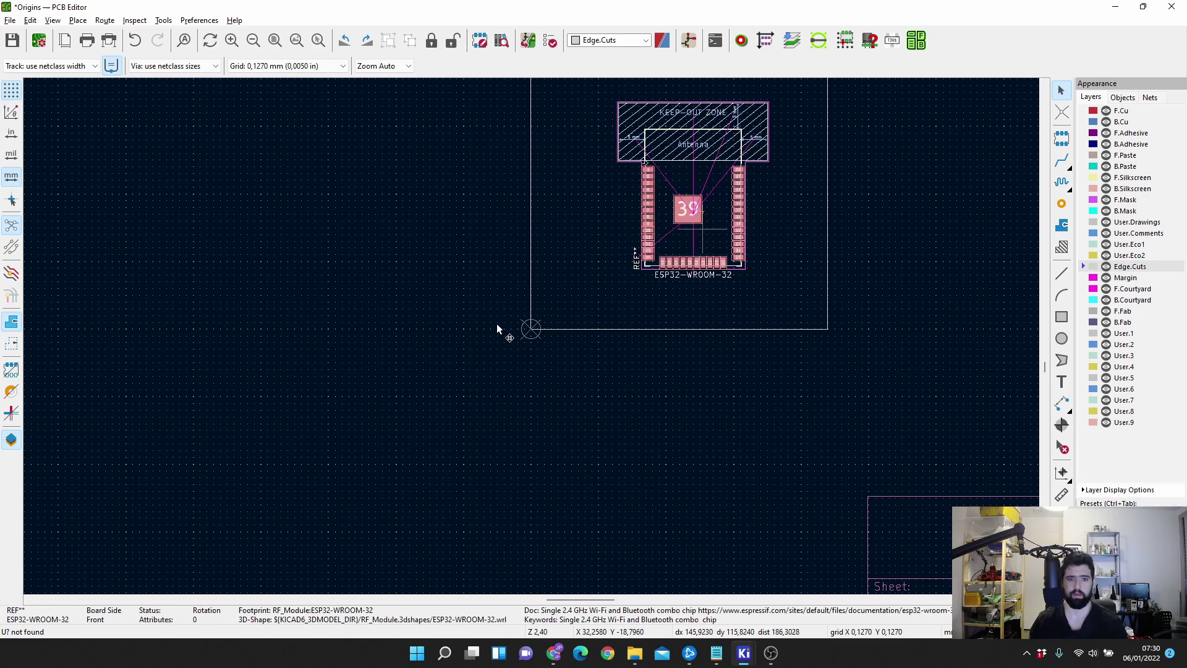
pyautogui.doubleClick(672, 221)
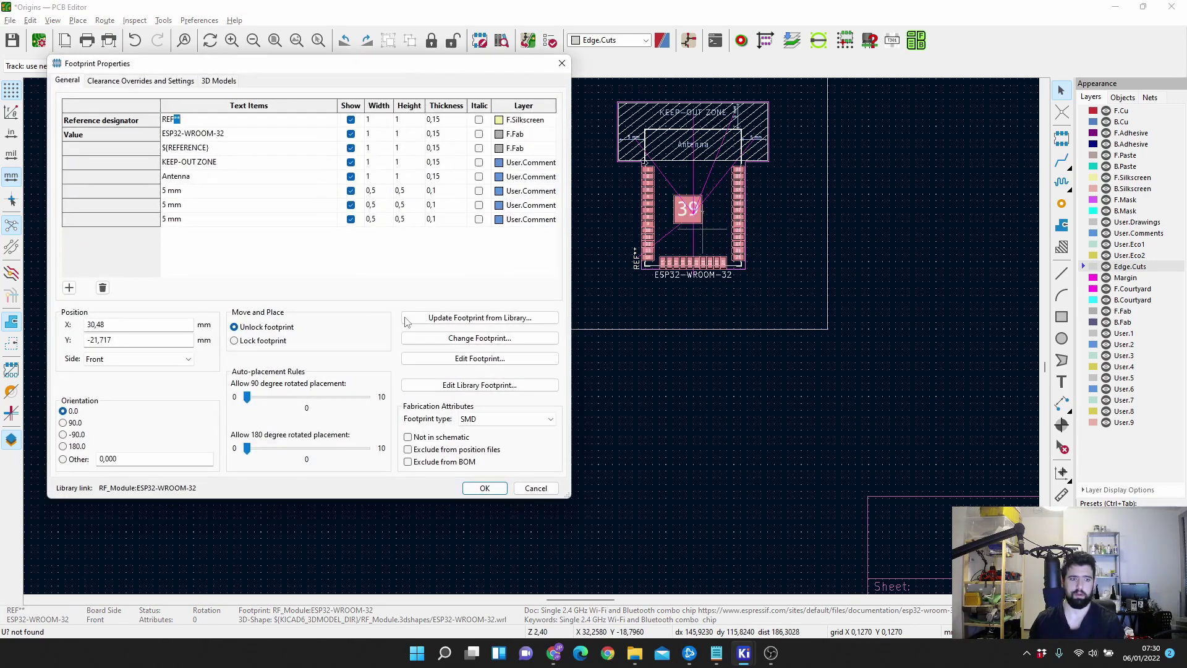
pyautogui.doubleClick(123, 324)
pyautogui.write('0')
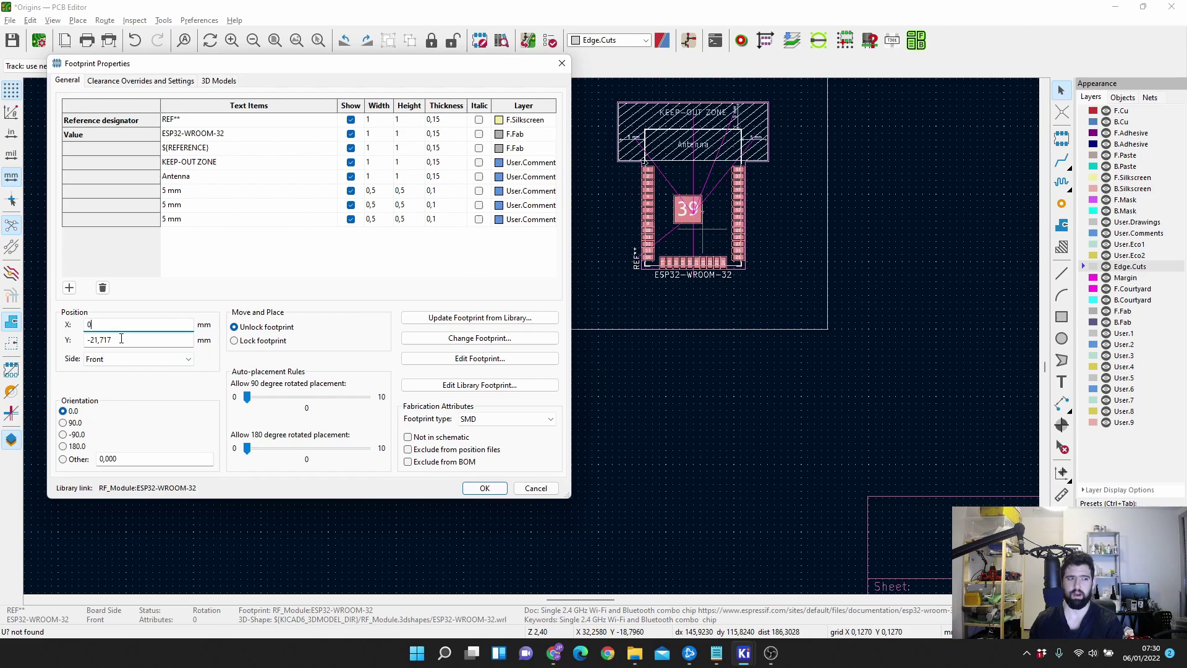
pyautogui.doubleClick(121, 339)
pyautogui.write('0')
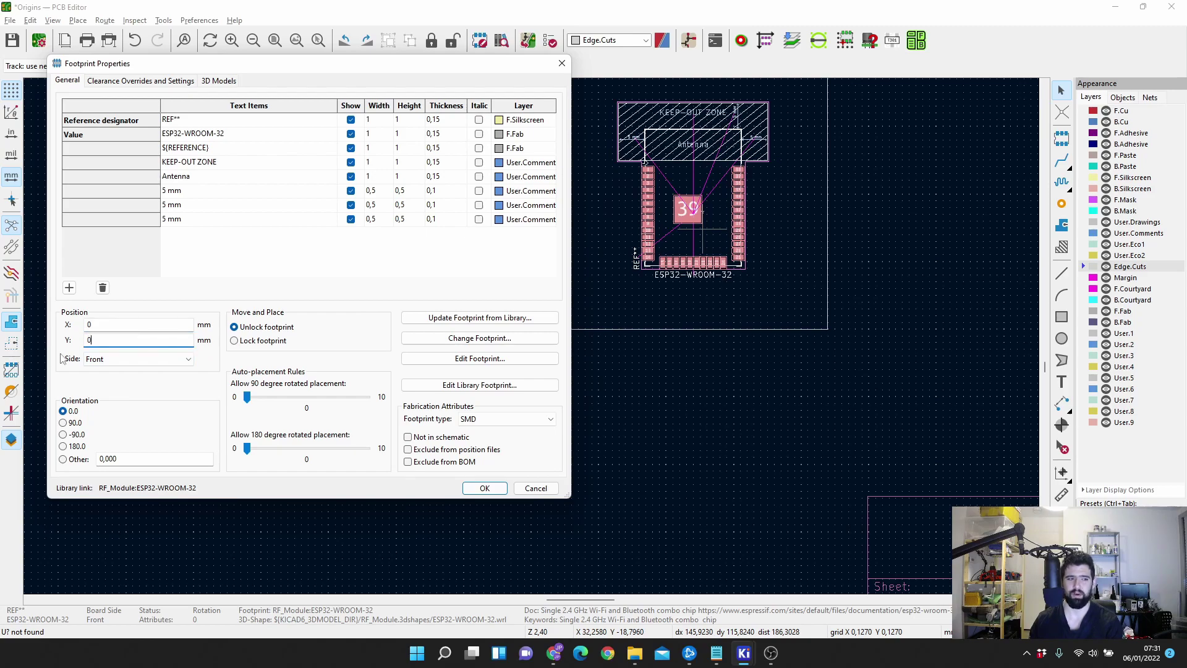
pyautogui.click(484, 488)
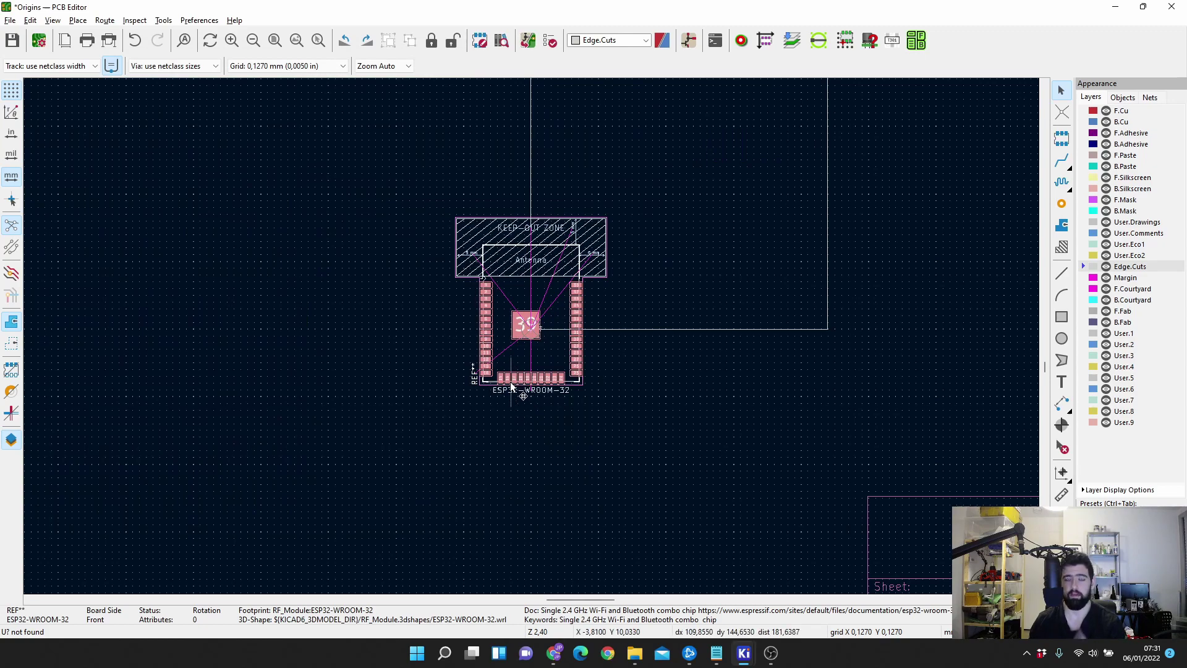
# Set the PCB editor's display origin to the page origin in the preferences.
pyautogui.click(202, 19)
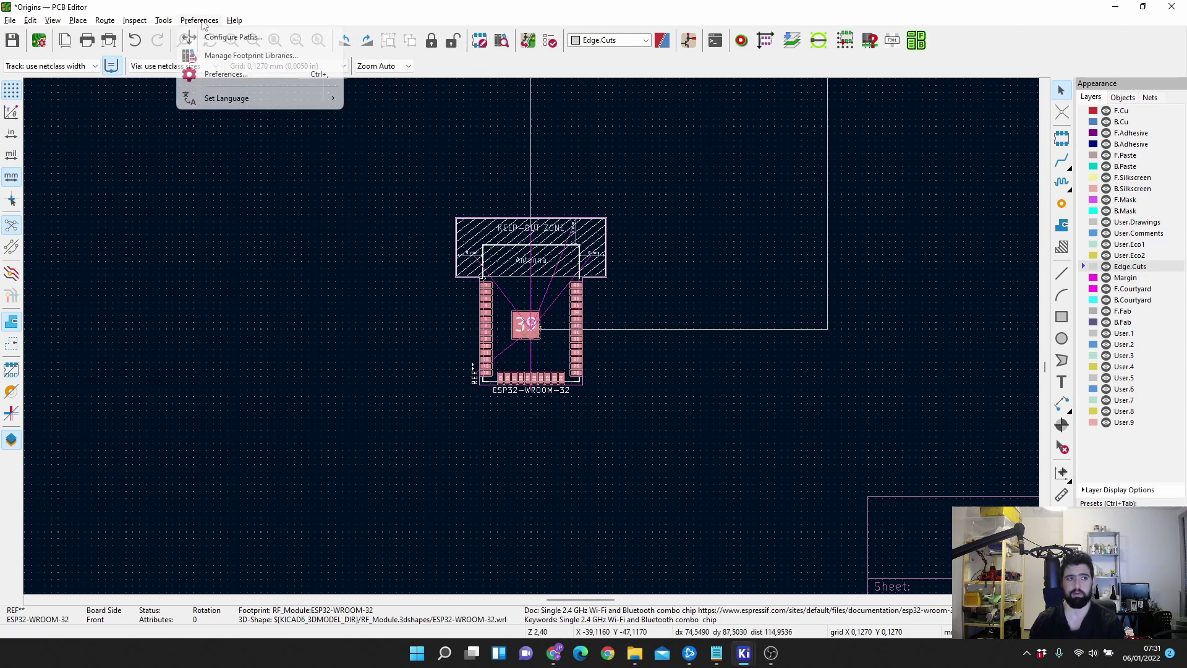
pyautogui.click(229, 73)
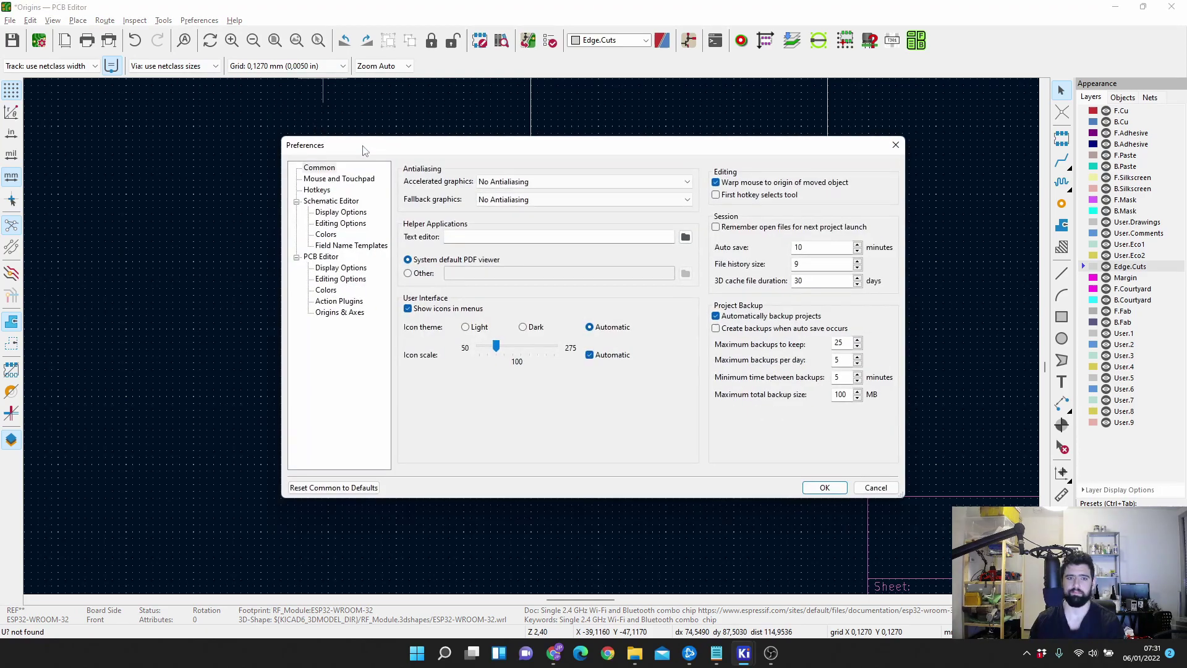
pyautogui.click(345, 314)
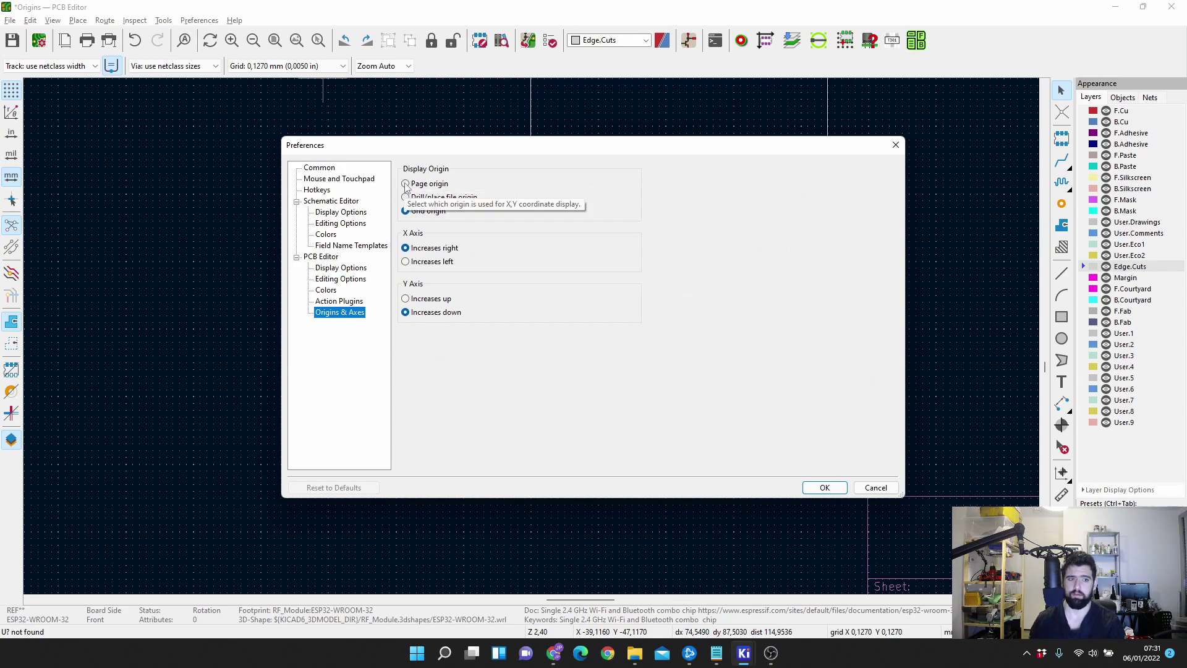
pyautogui.click(405, 185)
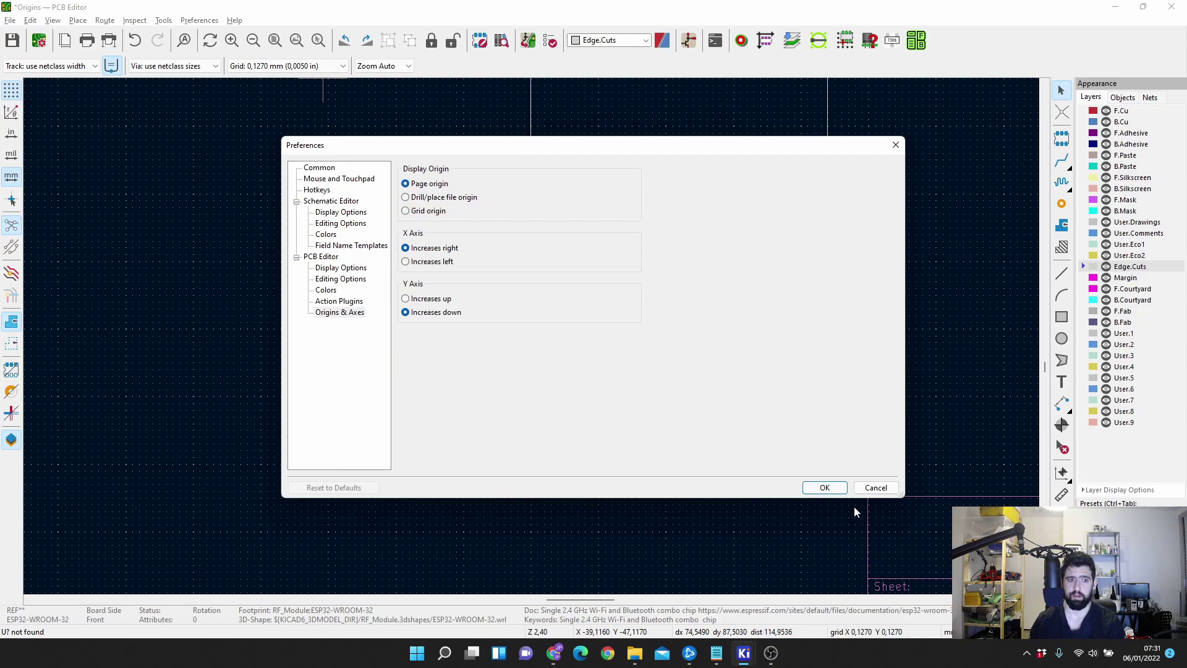
pyautogui.click(825, 488)
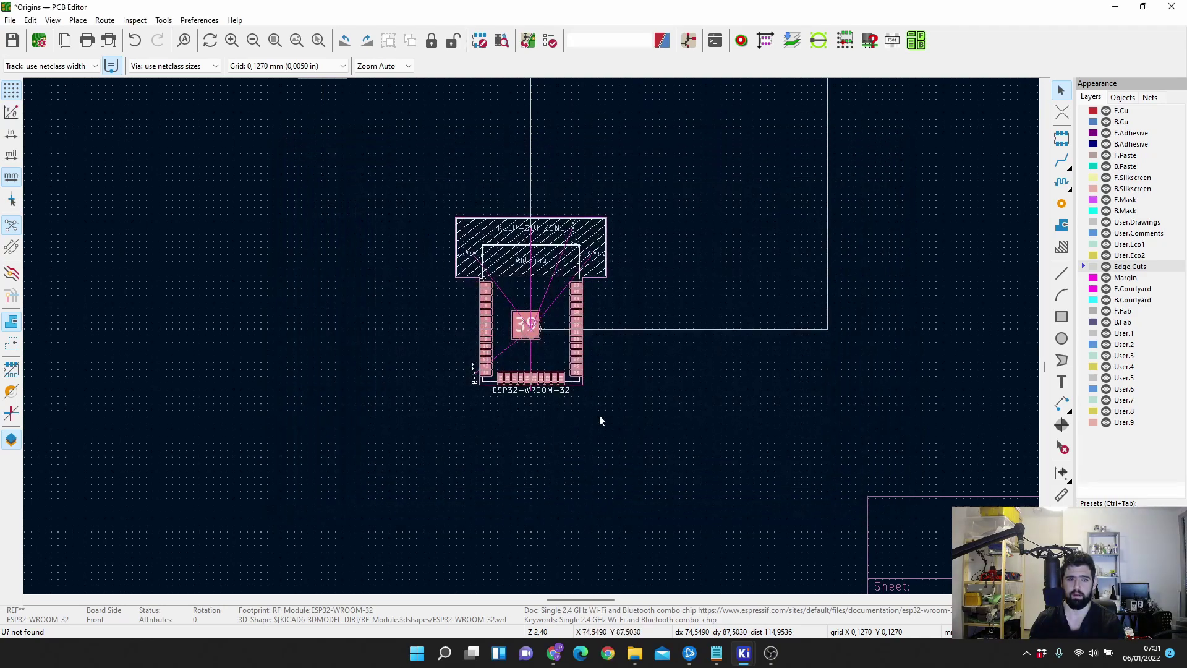
# Set the ESP32-WROOM-32 footprint's position to X 0 mm and Y 0 mm relative to the page origin.
pyautogui.doubleClick(551, 352)
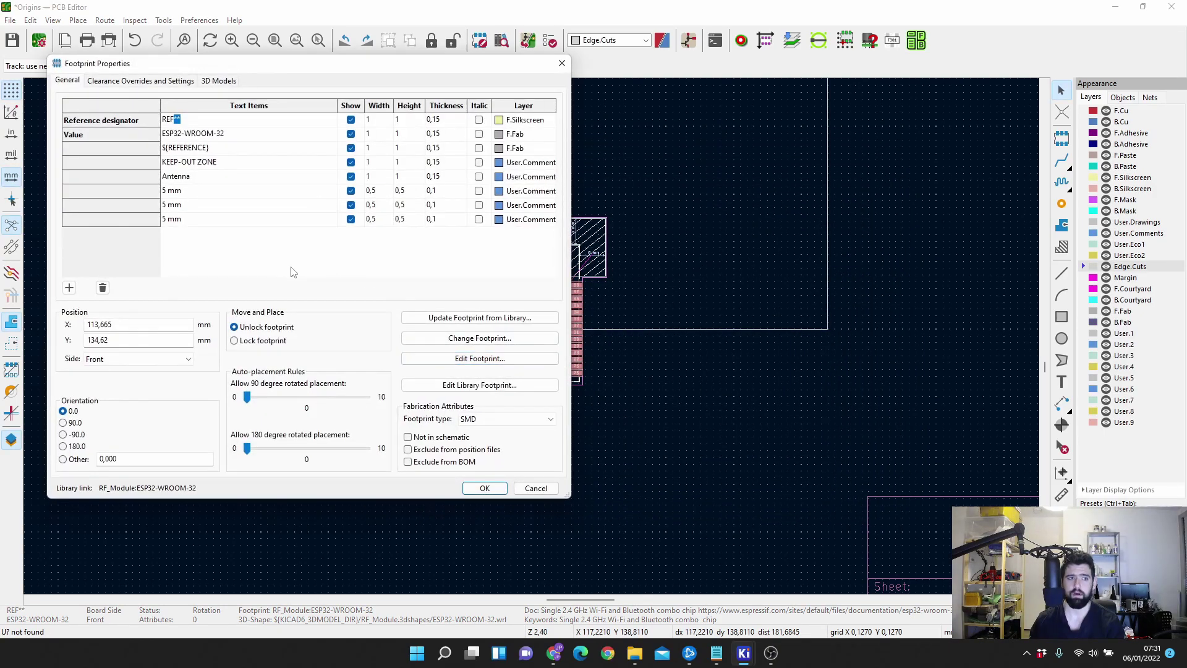
pyautogui.click(145, 324)
pyautogui.write('0')
pyautogui.press('Tab')
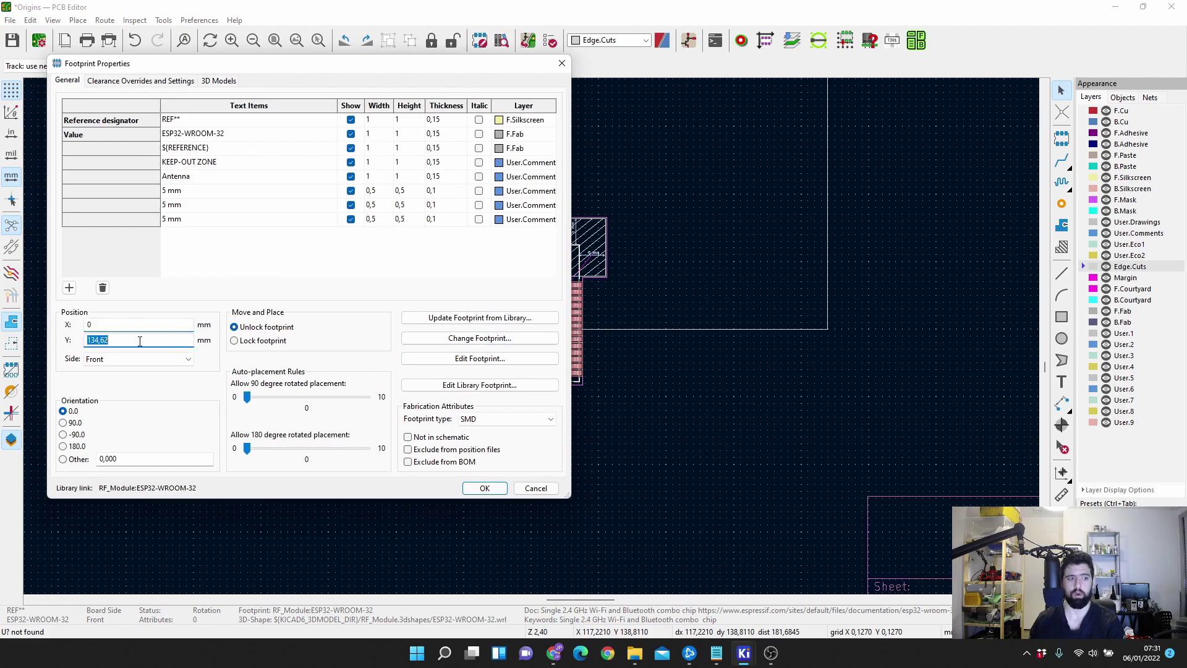
pyautogui.write('0')
pyautogui.click(485, 488)
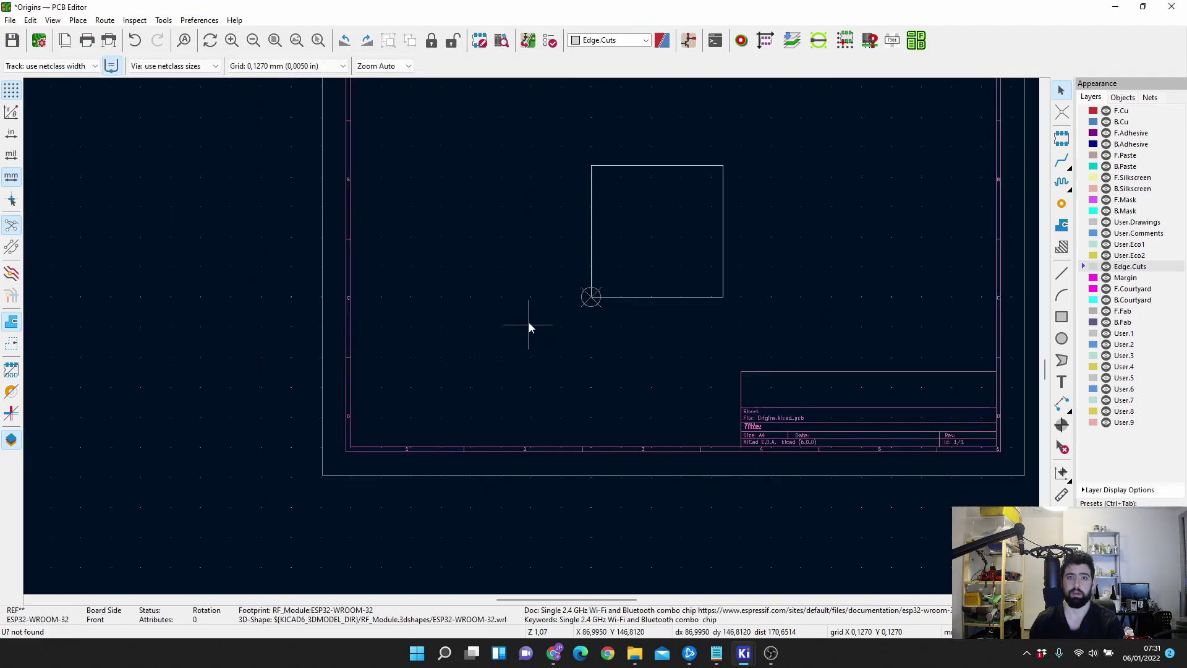
pyautogui.scroll(5, 529, 327)
pyautogui.scroll(-7, 508, 330)
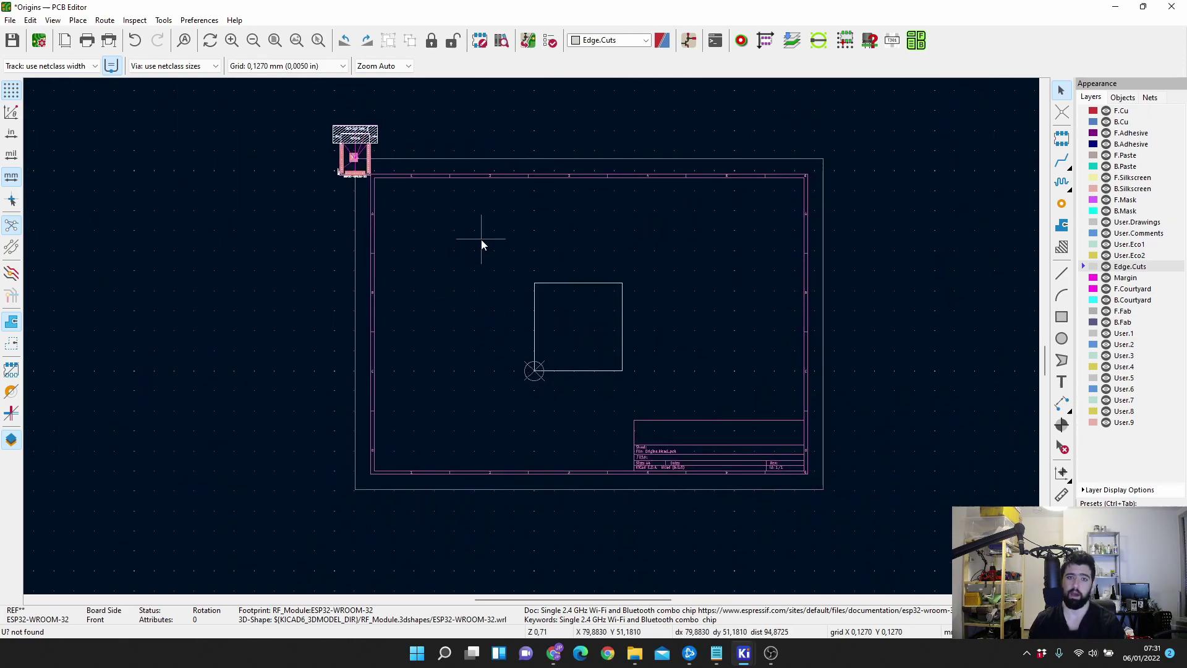
# Set the display origin to Grid origin and make the Y axis increase upwards in the PCB editor preferences.
pyautogui.click(199, 20)
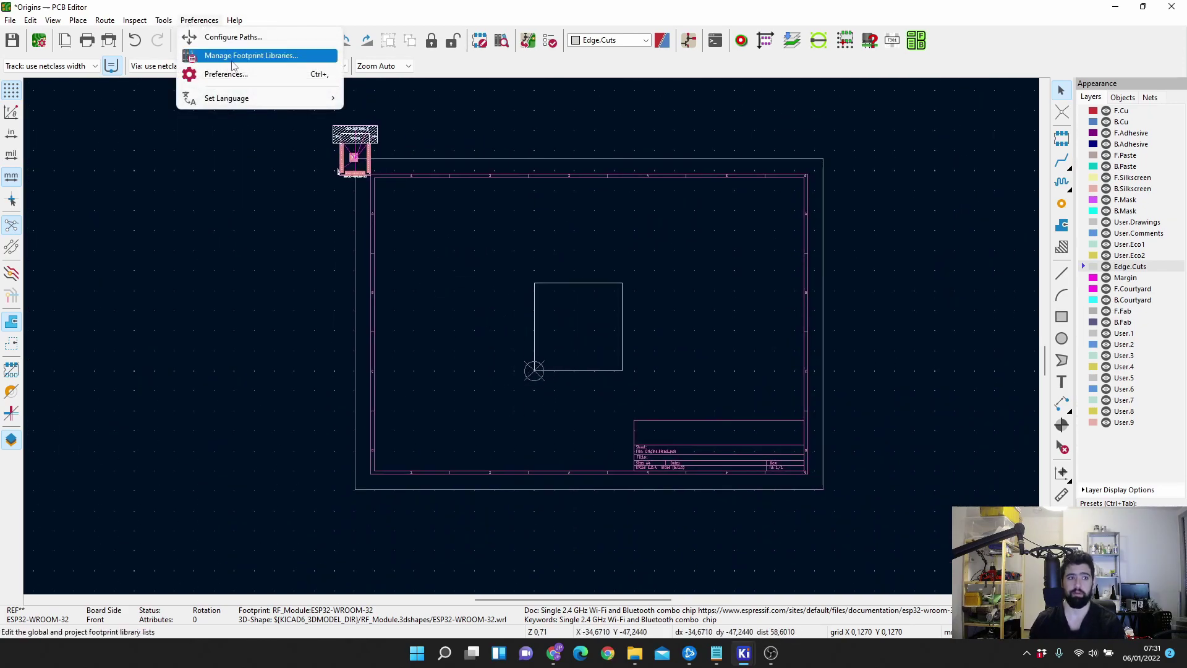
pyautogui.click(227, 73)
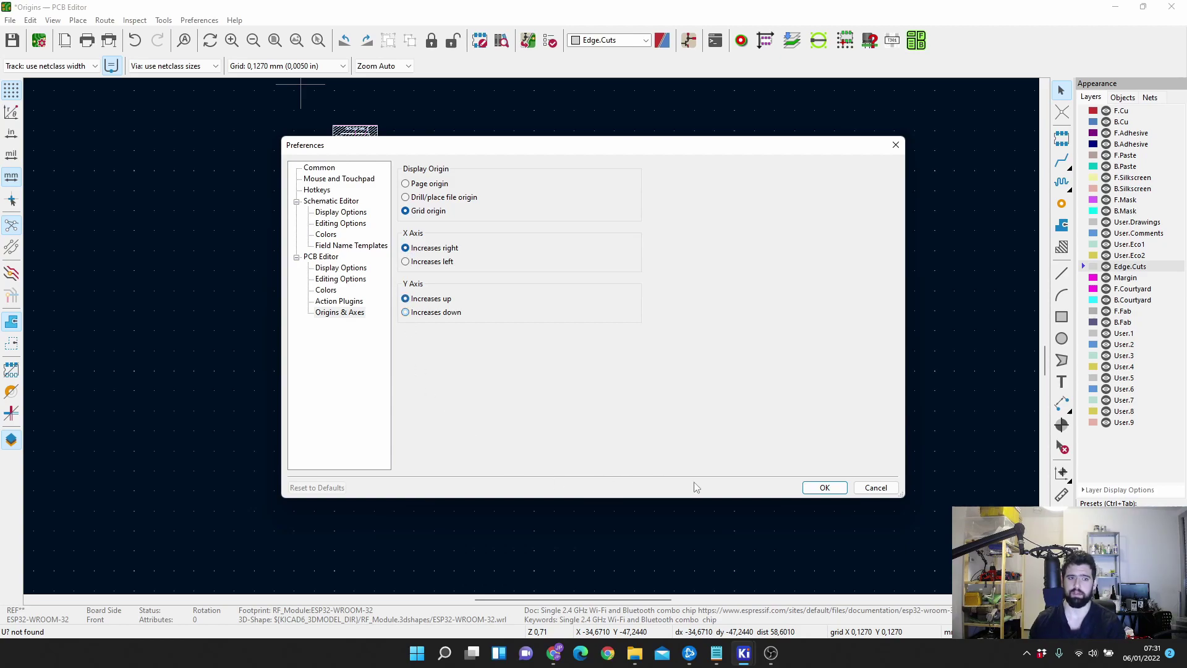
pyautogui.click(824, 488)
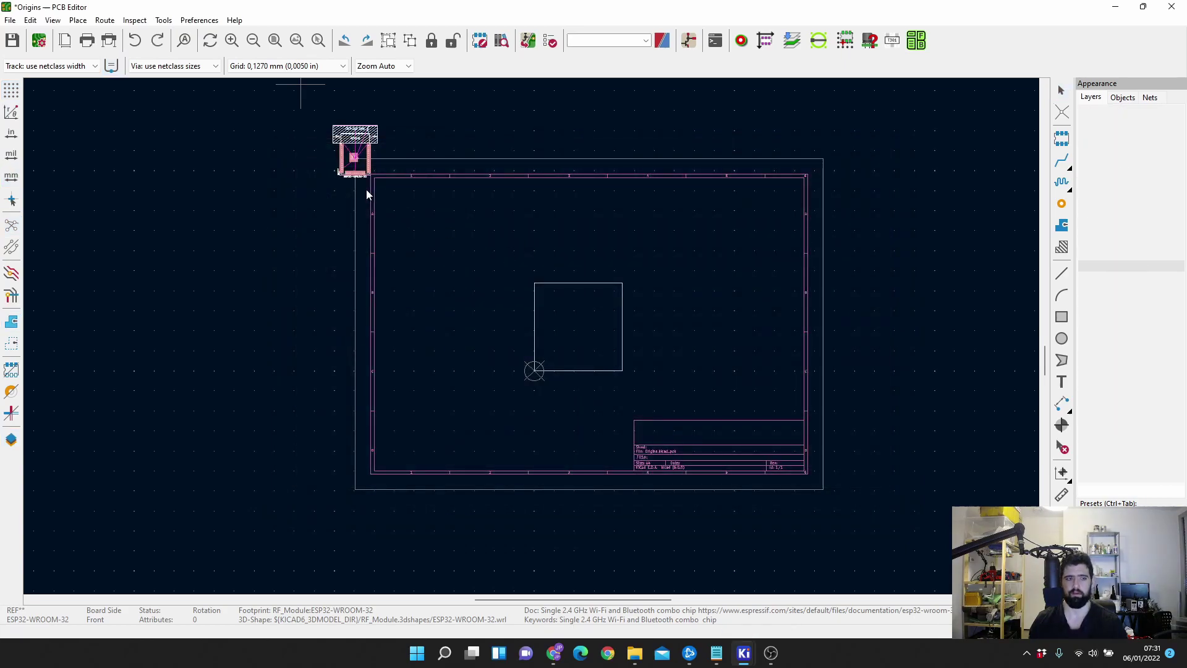
# Set the ESP32-WROOM-32 footprint's position to X 0 mm and Y 0 mm and examine its alignment with the grid origin.
pyautogui.click(355, 174)
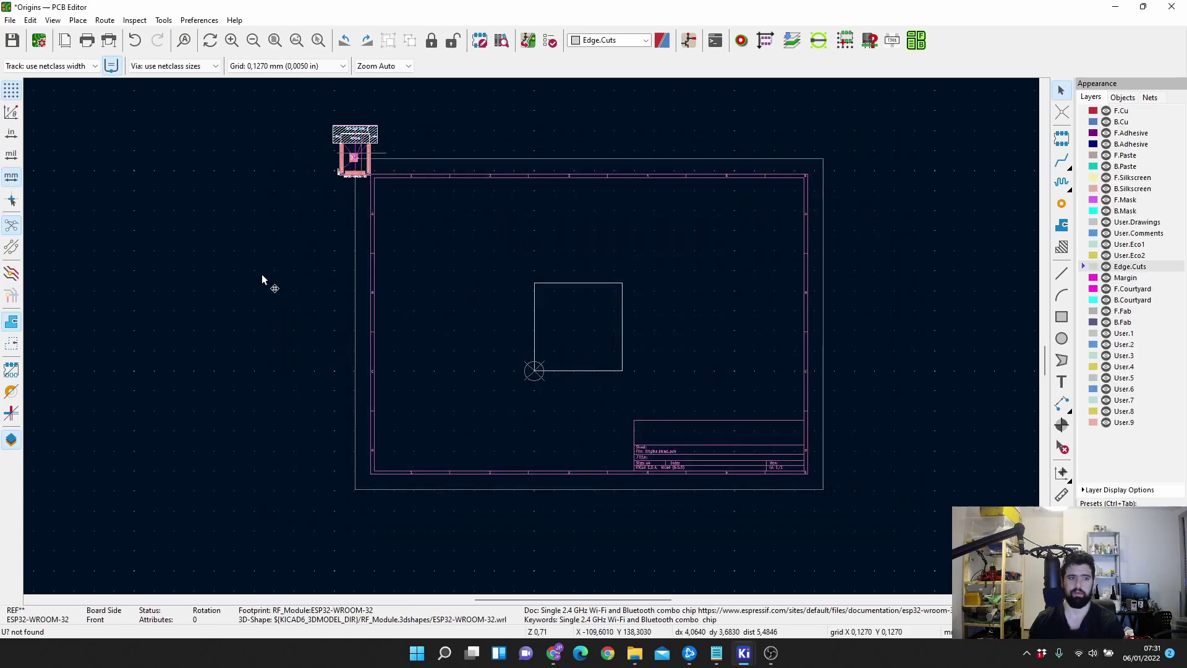
pyautogui.press('e')
pyautogui.click(121, 323)
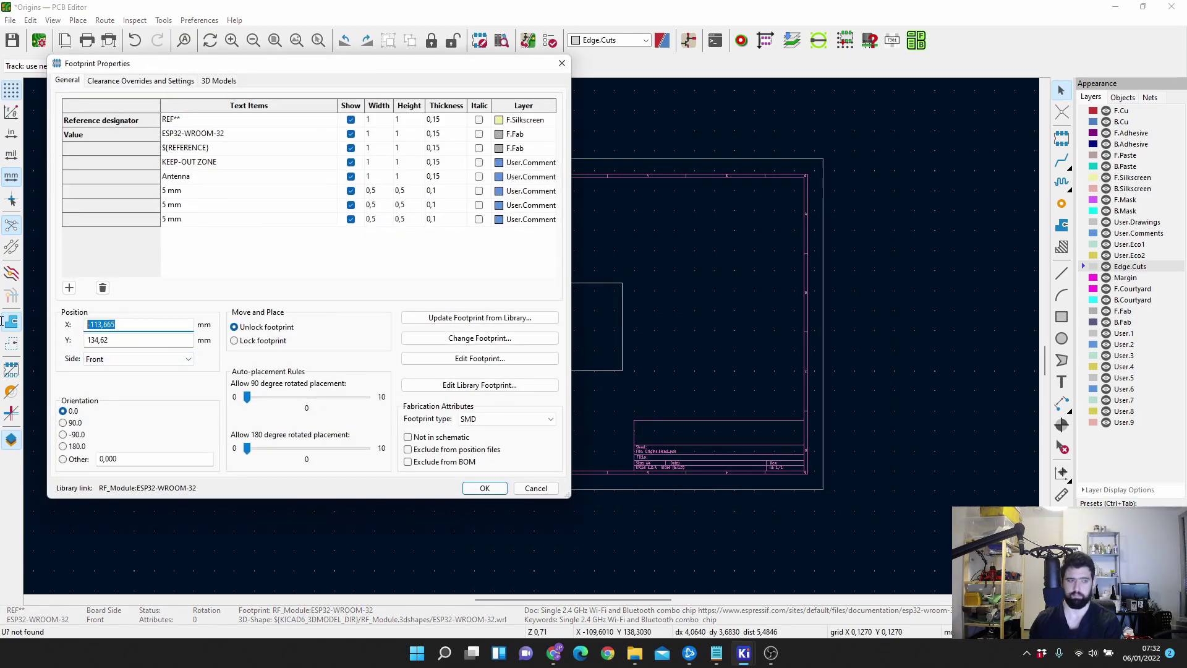
pyautogui.write('0')
pyautogui.press('Tab')
pyautogui.write('0')
pyautogui.click(484, 487)
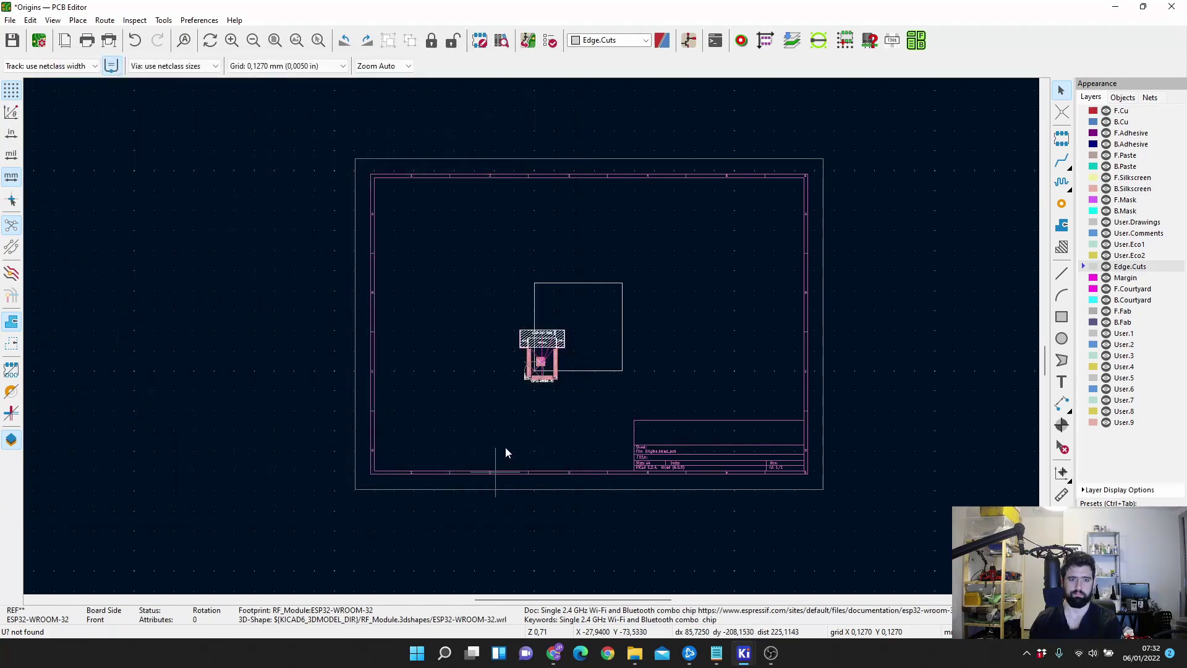
pyautogui.scroll(10, 505, 453)
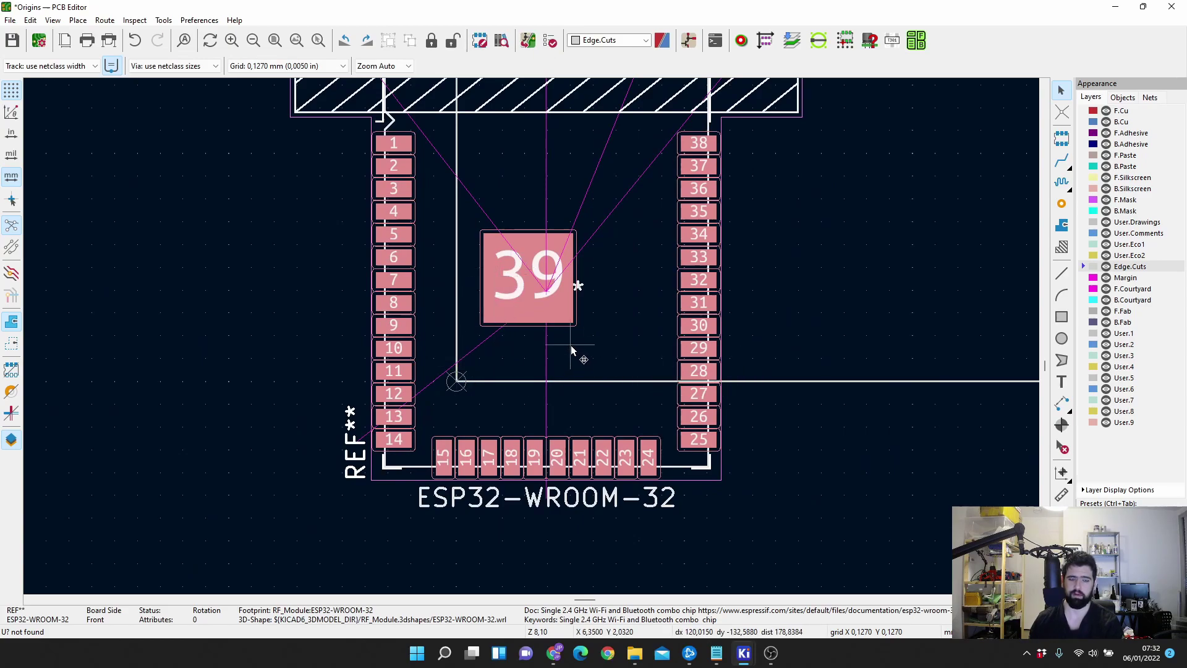
pyautogui.scroll(3, 570, 338)
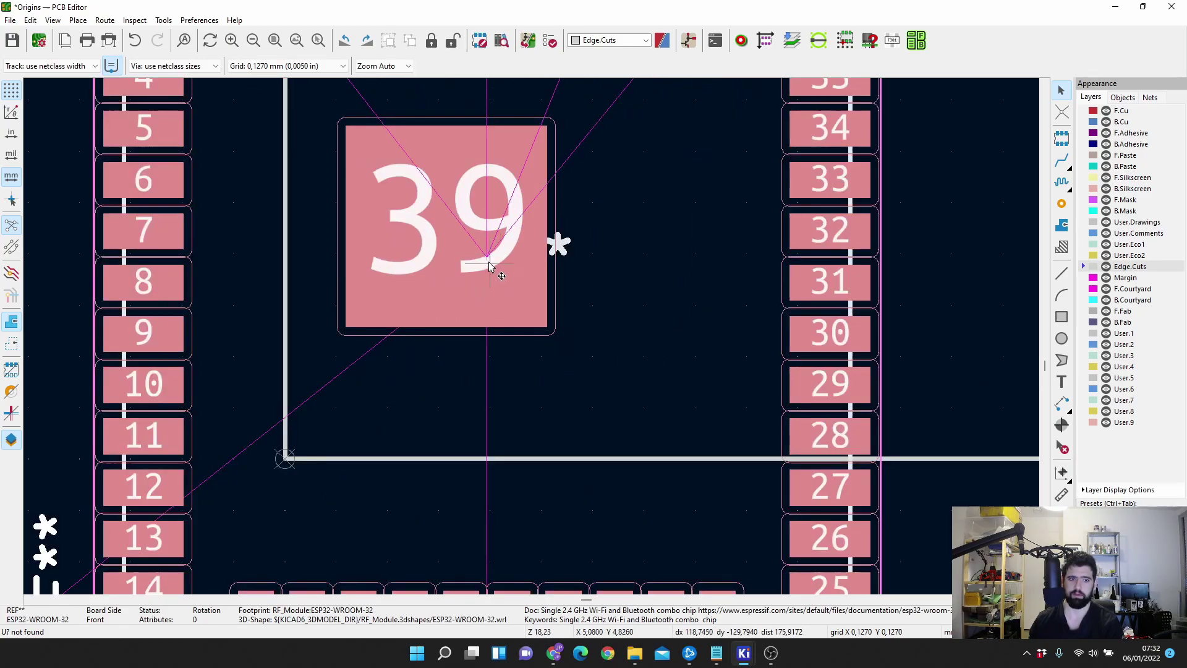
pyautogui.scroll(-3, 491, 265)
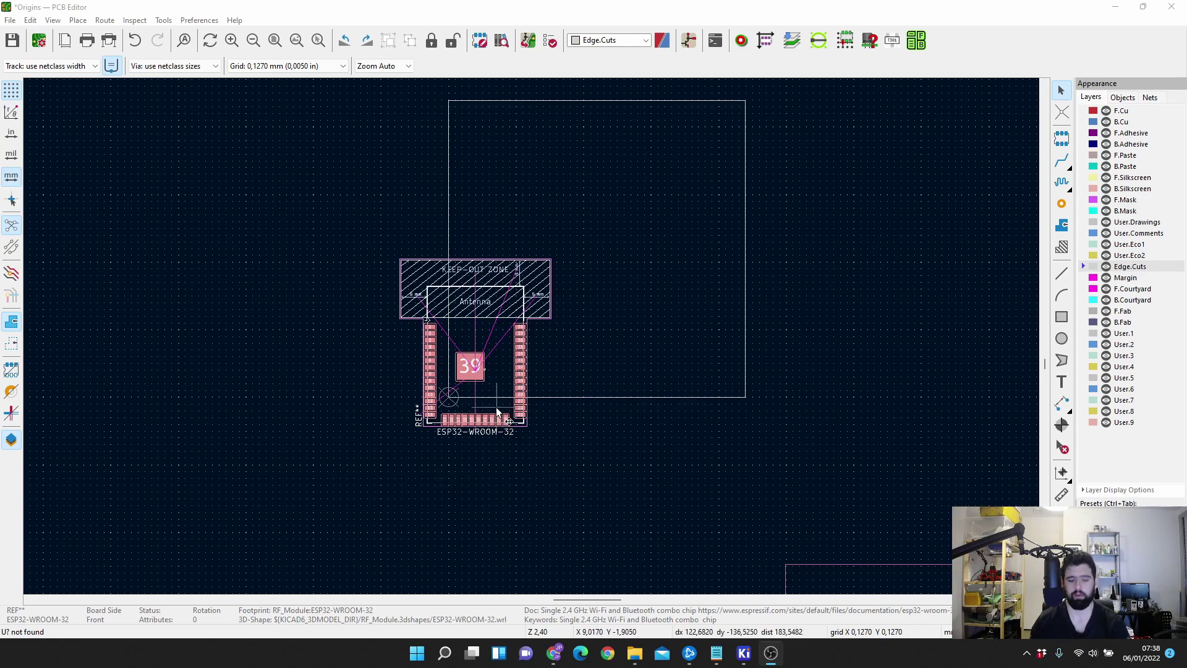
# Delete the ESP32-WROOM-32 footprint and place a MountingHole_2.2mm_M2 footprint inside the board outline near its lower-left corner.
pyautogui.press('Delete')
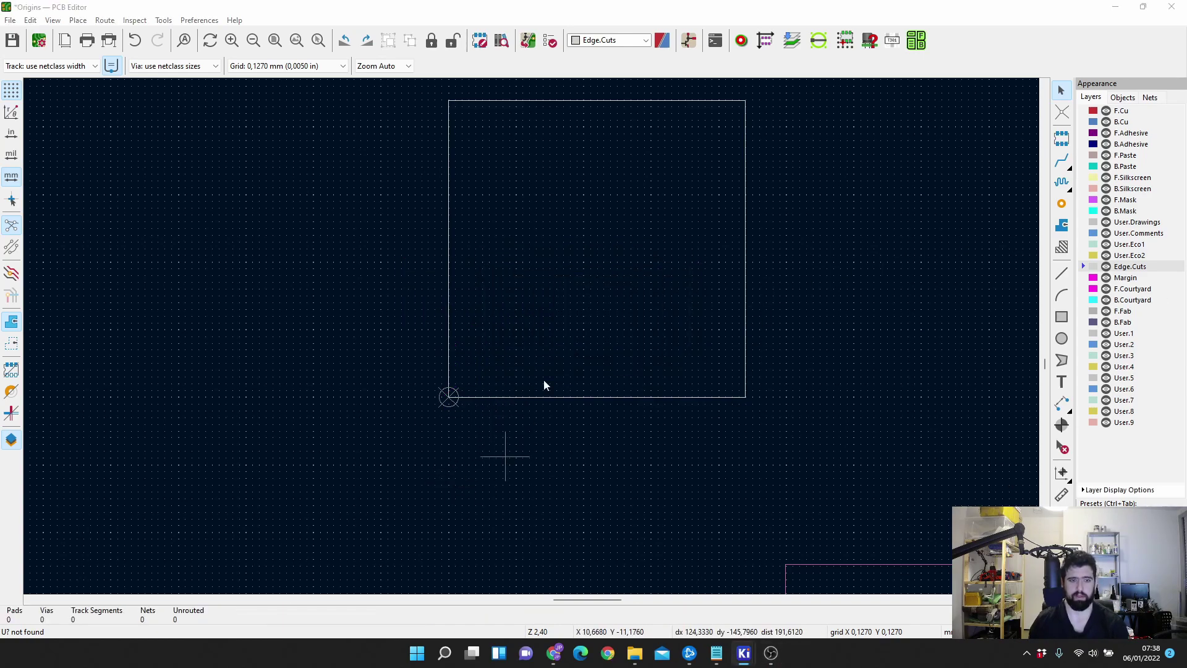
pyautogui.press('a')
pyautogui.click(142, 253)
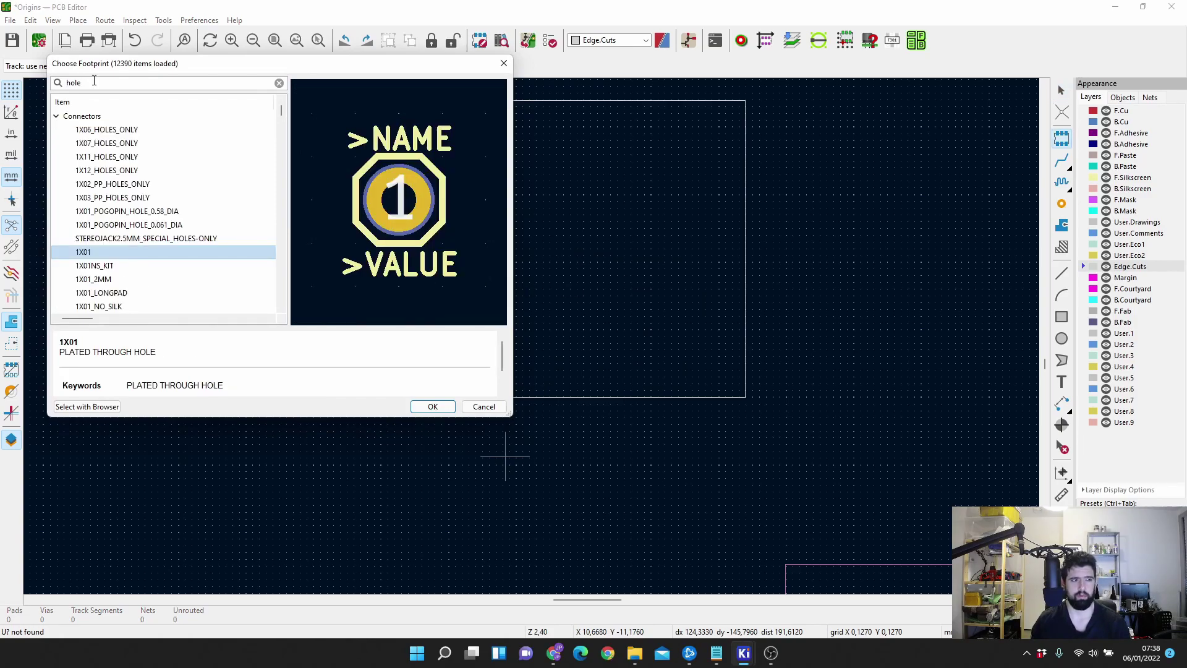
pyautogui.click(87, 83)
pyautogui.hotkey('ctrl', 'a')
pyautogui.write('Mounting')
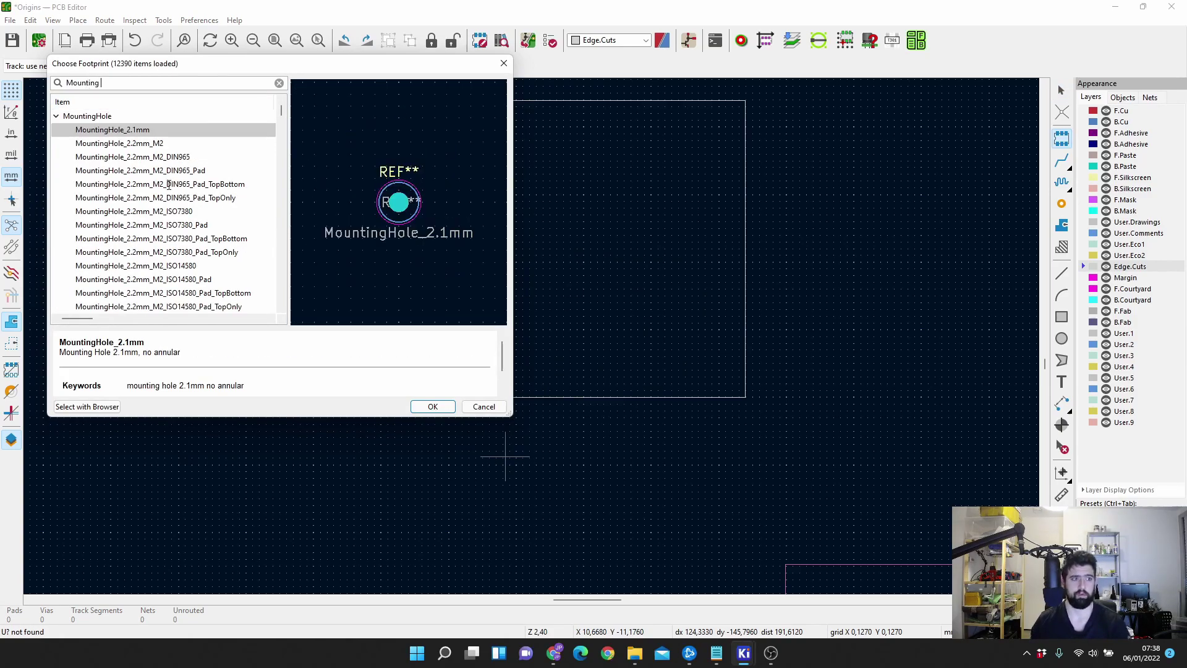
pyautogui.click(153, 144)
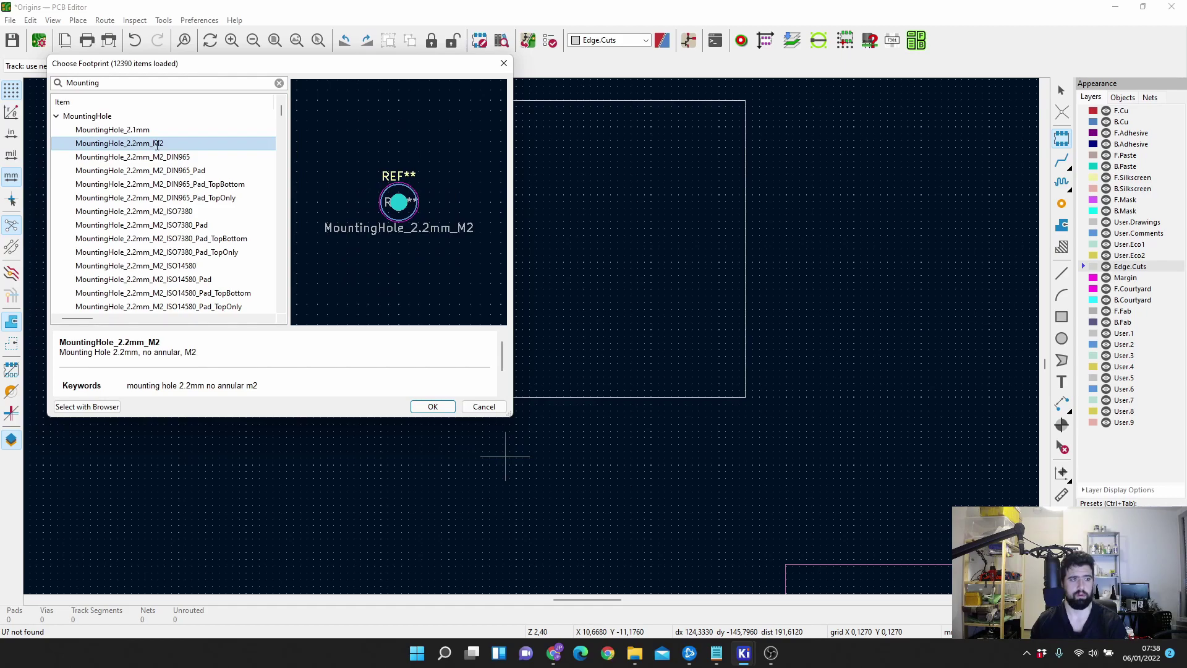
pyautogui.doubleClick(156, 145)
pyautogui.scroll(2, 530, 337)
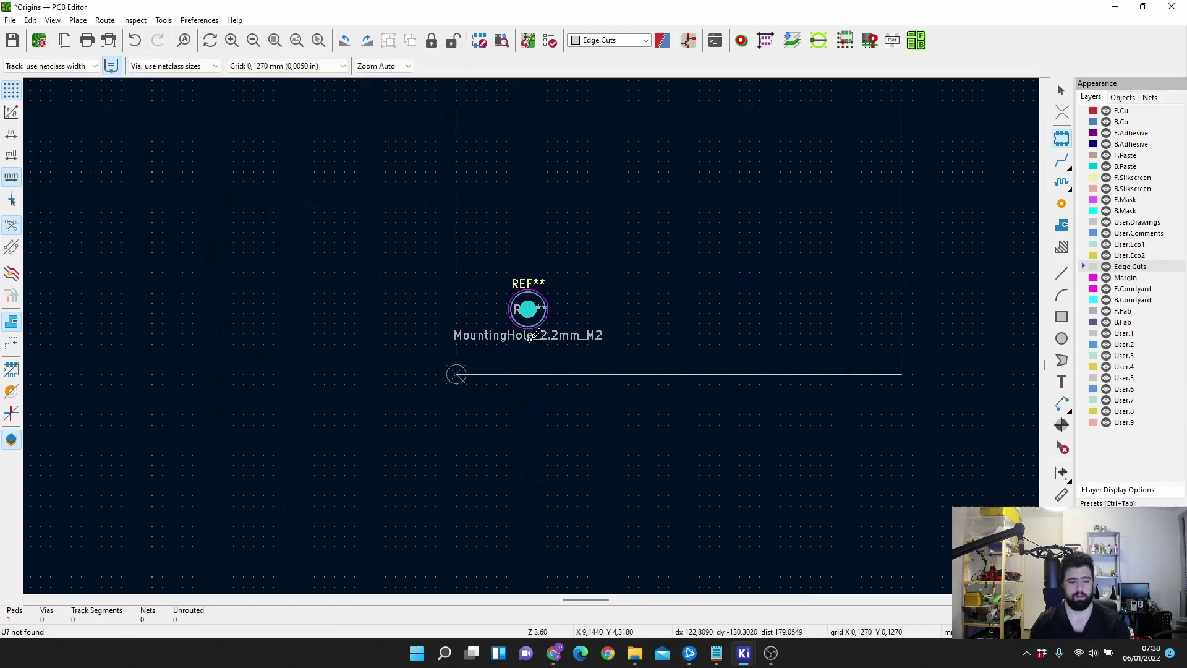
pyautogui.click(530, 336)
pyautogui.press('Escape')
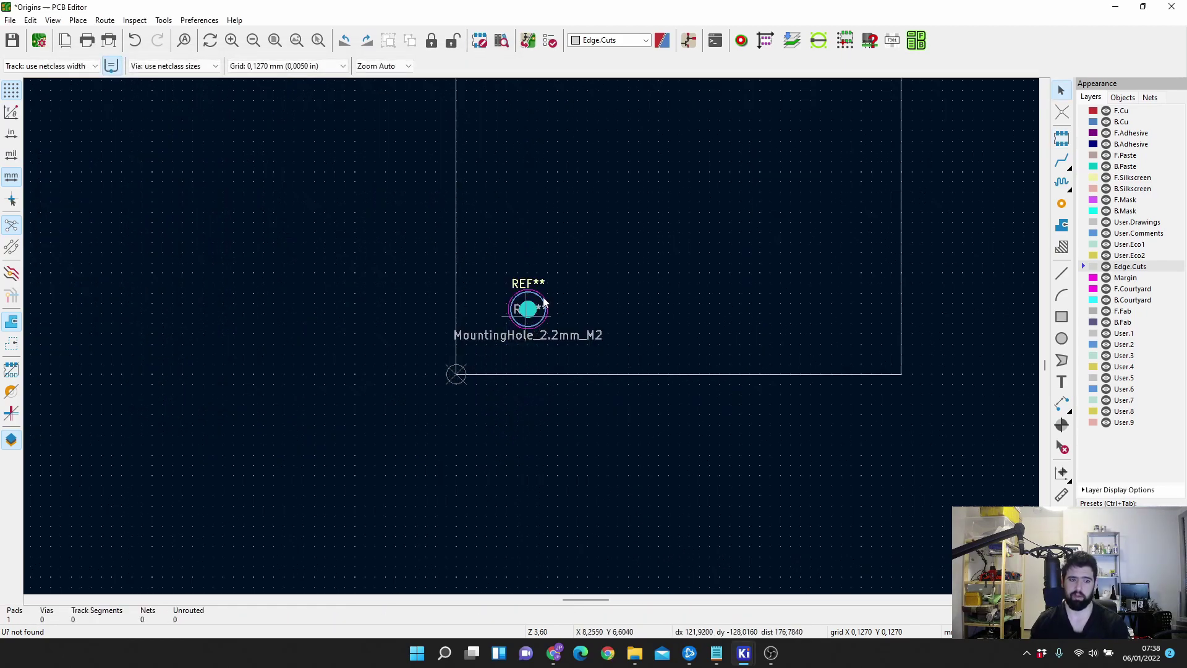
# Move the mounting hole closer to the board outline's lower-left corner.
pyautogui.scroll(2, 533, 319)
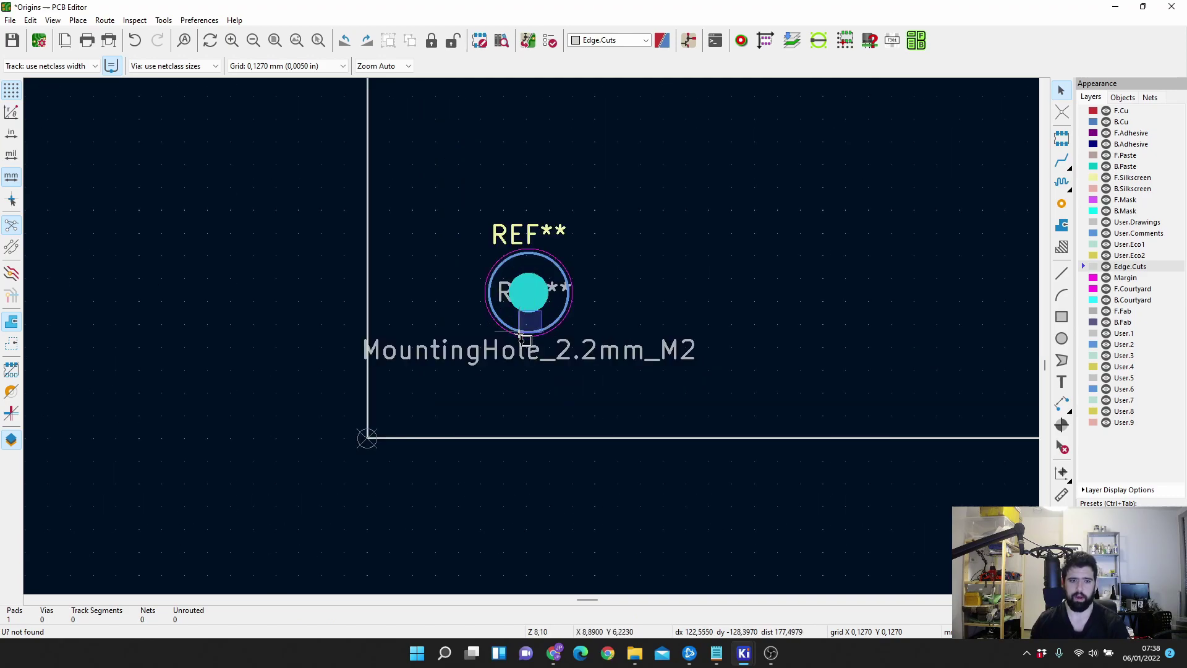
pyautogui.click(538, 309)
pyautogui.moveTo(538, 309); pyautogui.dragTo(484, 334)
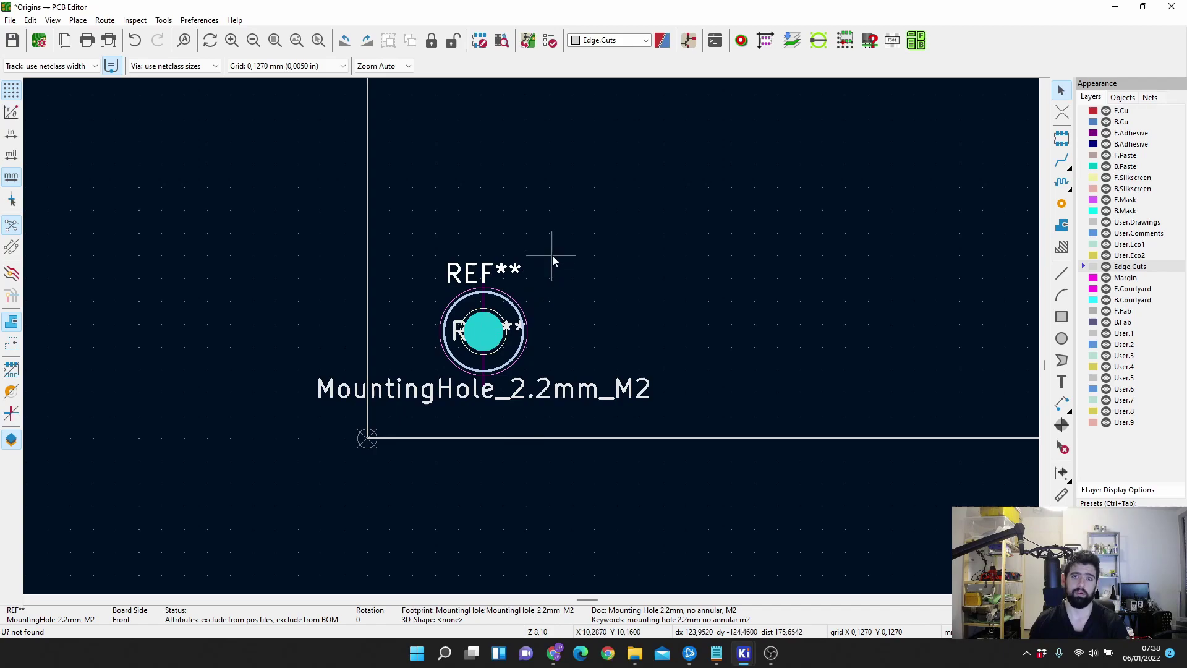
# Position the mounting hole with Position Relative To, using the Edge.Cuts board rectangle as the reference item with X and Y offsets.
pyautogui.rightClick(547, 333)
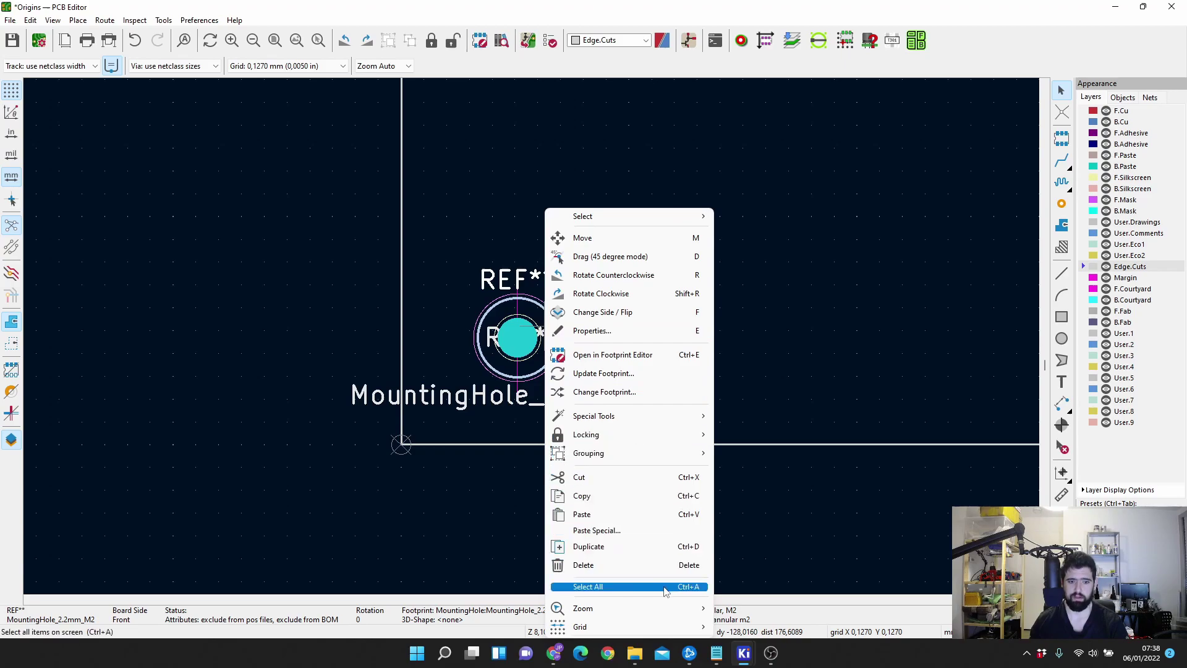
pyautogui.moveTo(671, 416)
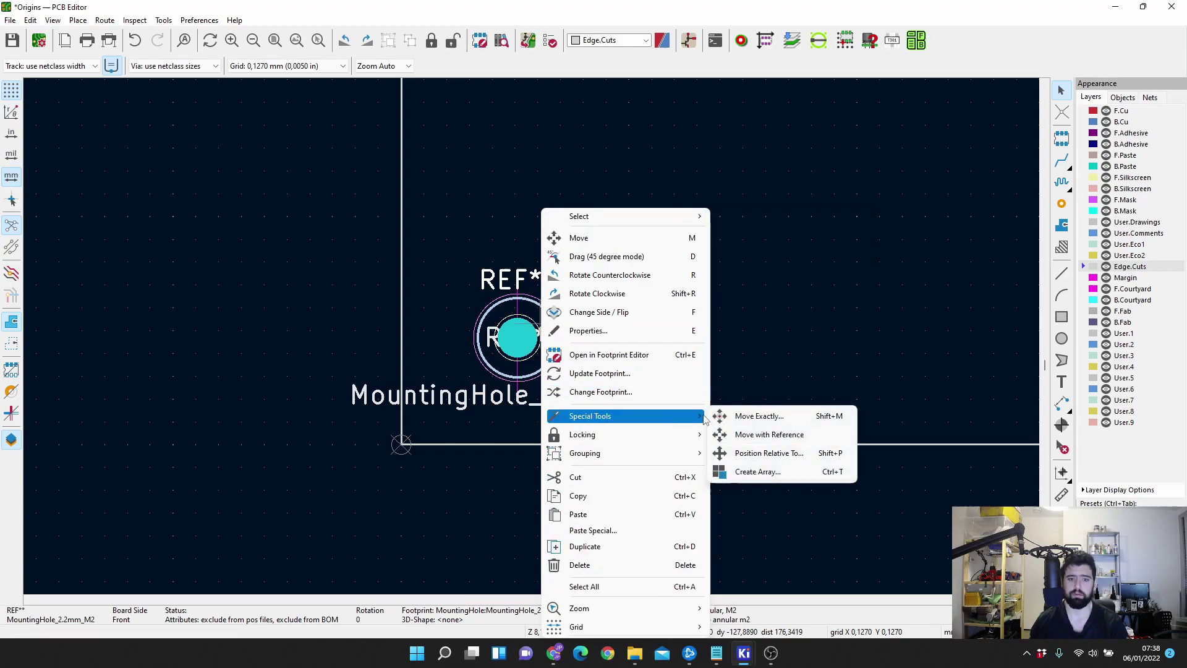
pyautogui.click(758, 461)
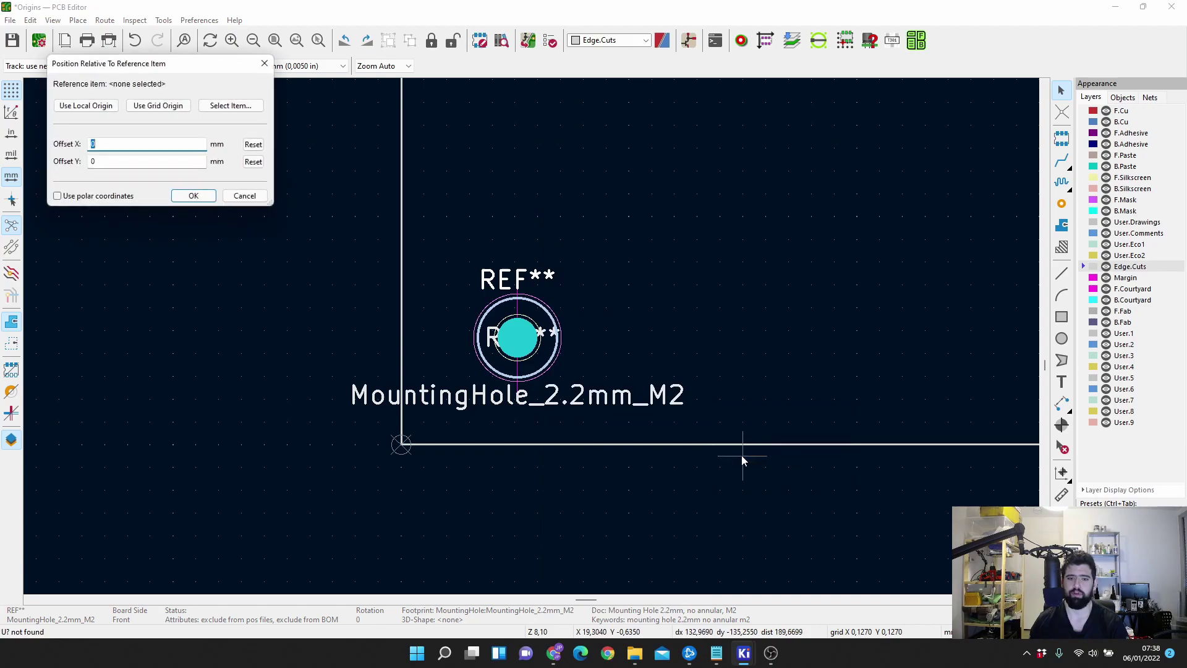
pyautogui.click(231, 104)
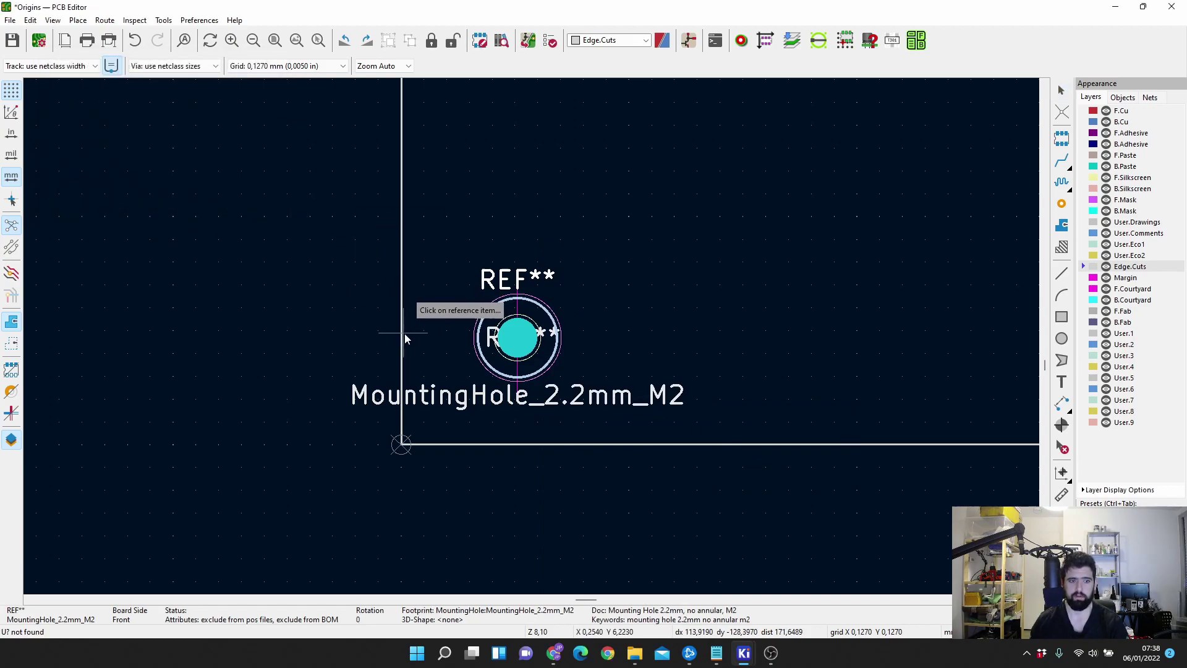
pyautogui.click(402, 324)
pyautogui.click(102, 144)
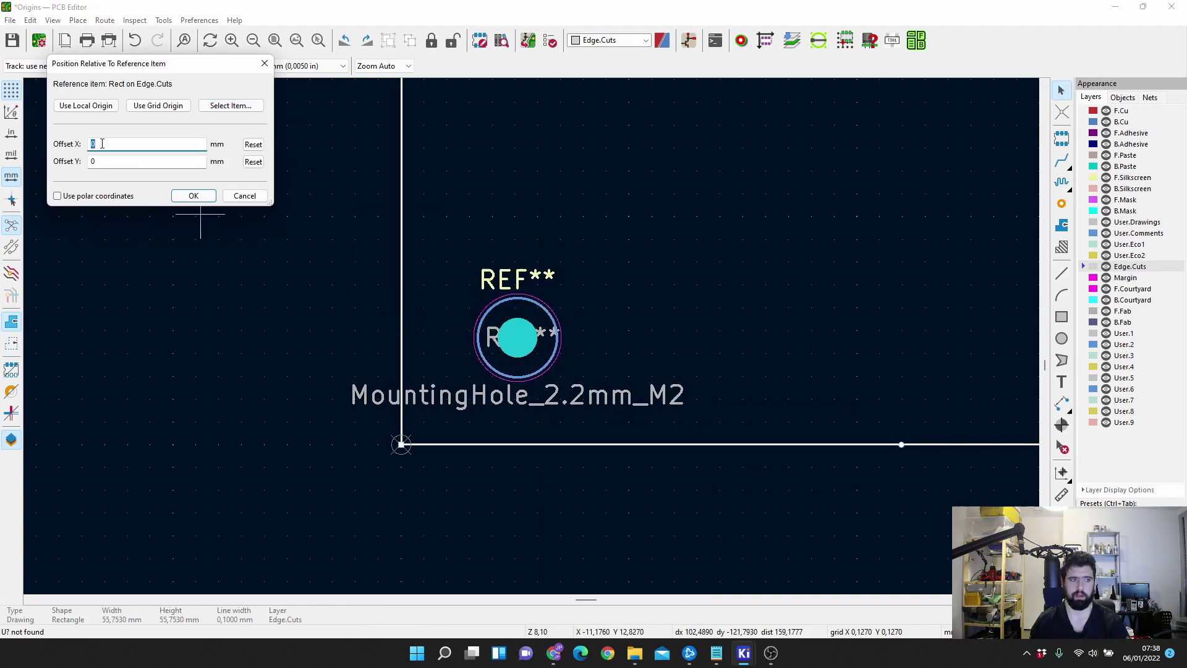
pyautogui.click(104, 160)
pyautogui.click(189, 195)
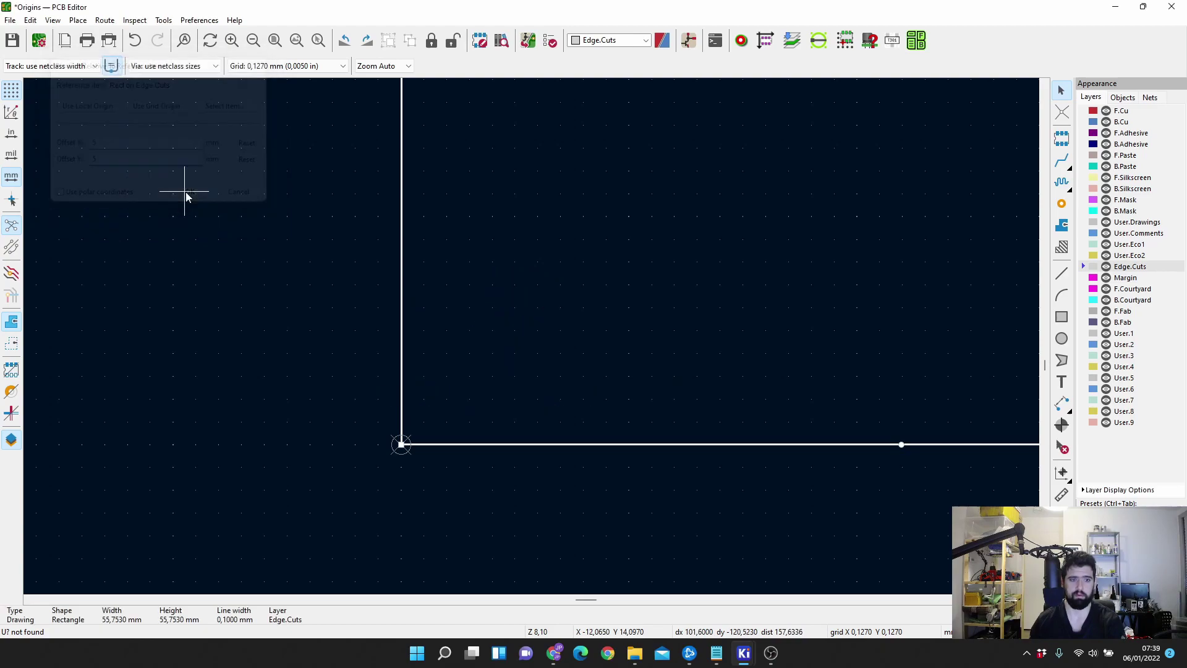
pyautogui.scroll(-6, 538, 341)
pyautogui.scroll(3, 532, 272)
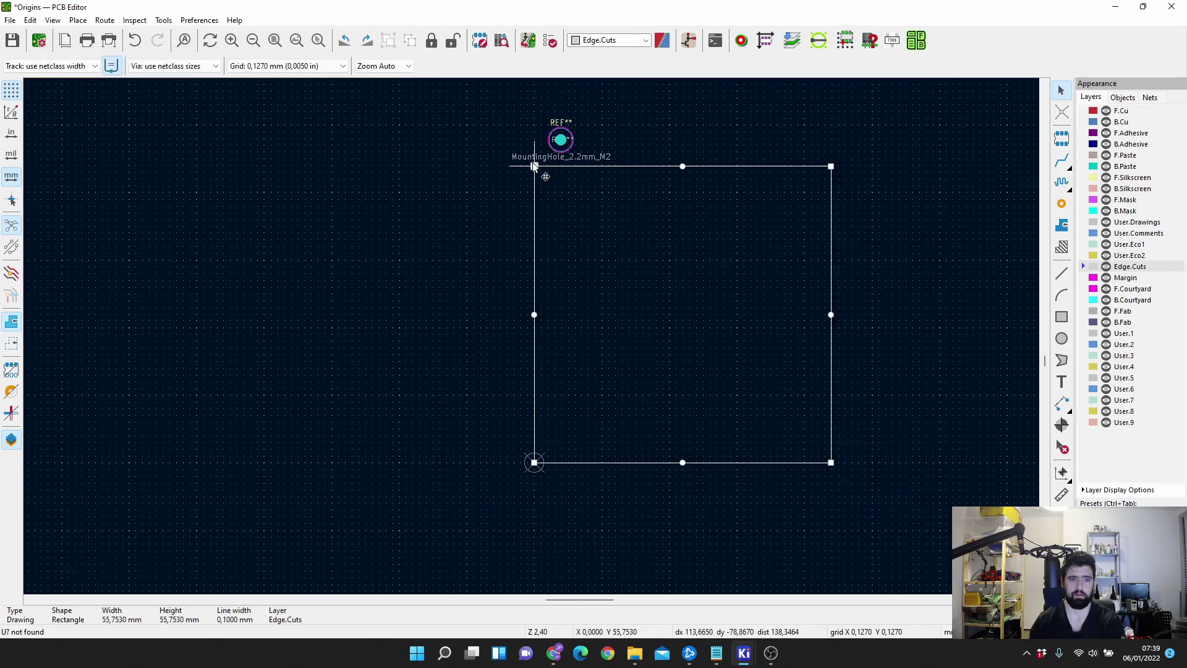
pyautogui.doubleClick(560, 141)
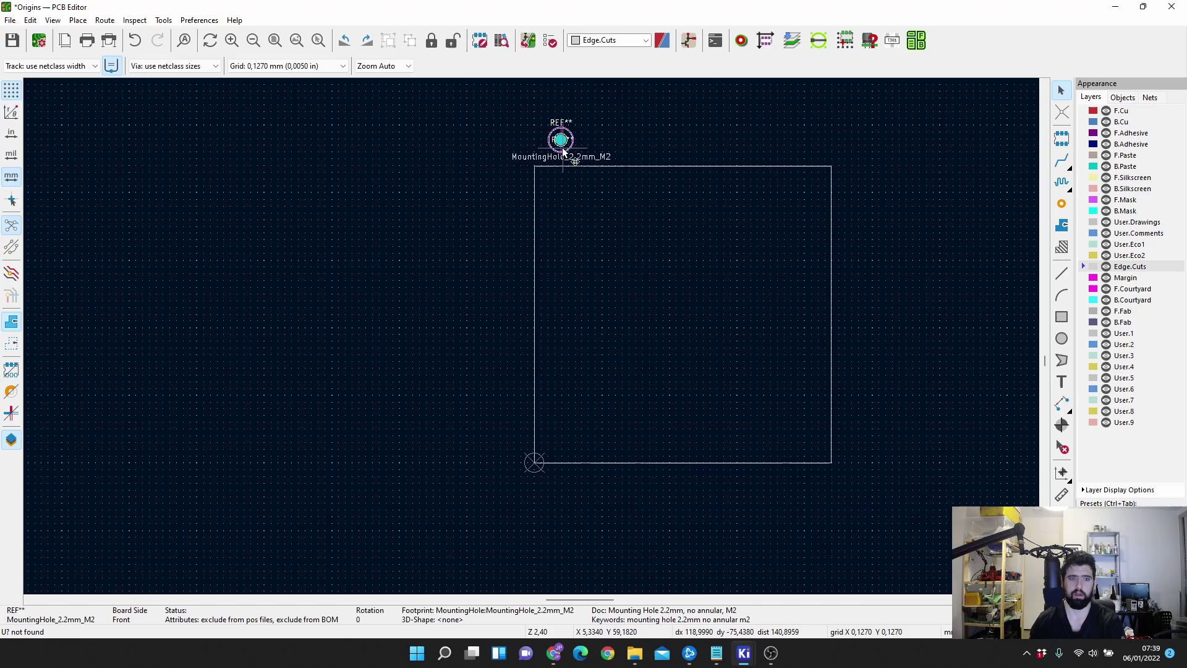
pyautogui.press('Escape')
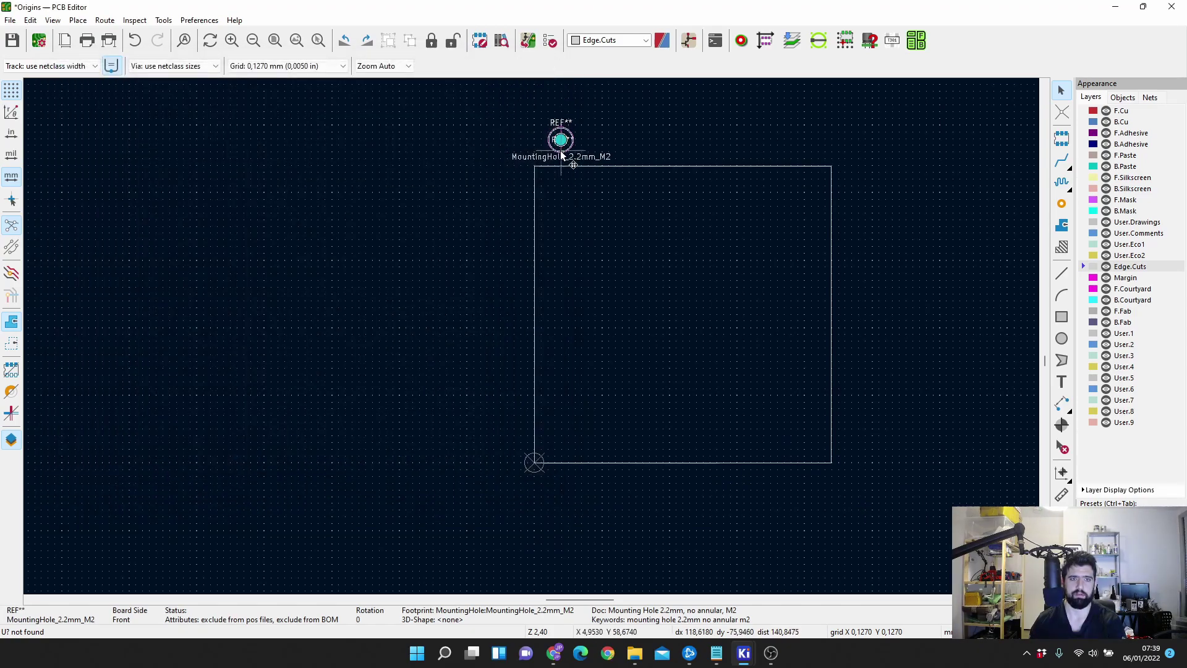
# Set the mounting hole's Y offset from the Edge.Cuts rectangle to 10 mm using Position Relative To.
pyautogui.rightClick(562, 139)
pyautogui.hotkey('shift', 'p')
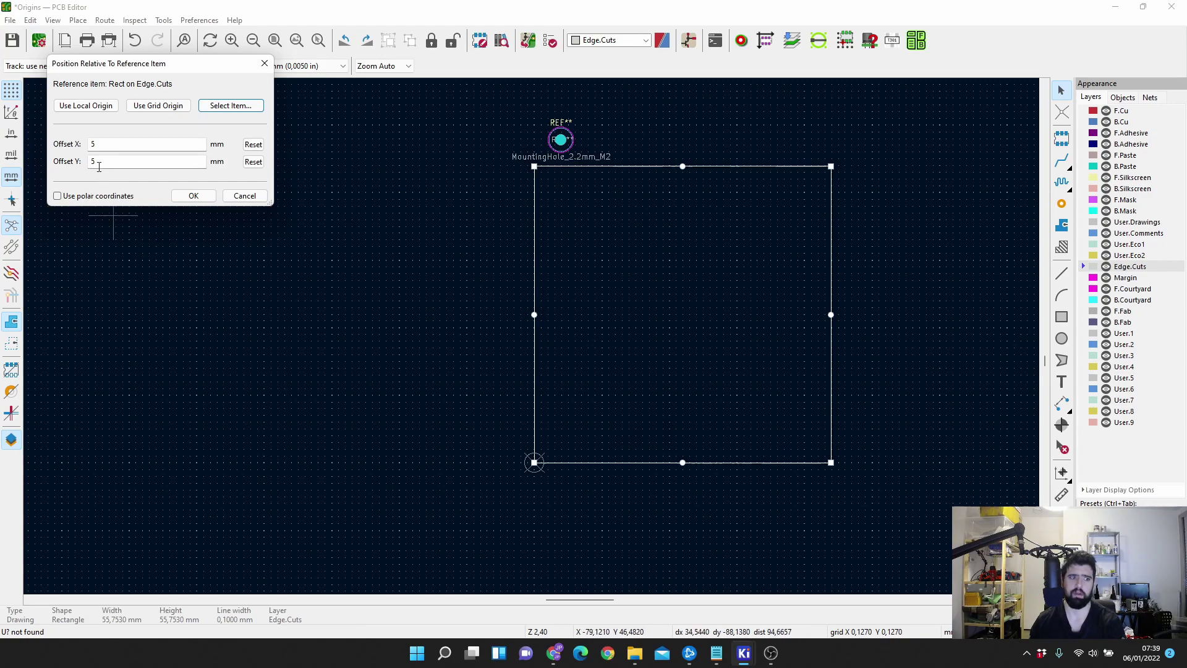
pyautogui.click(100, 162)
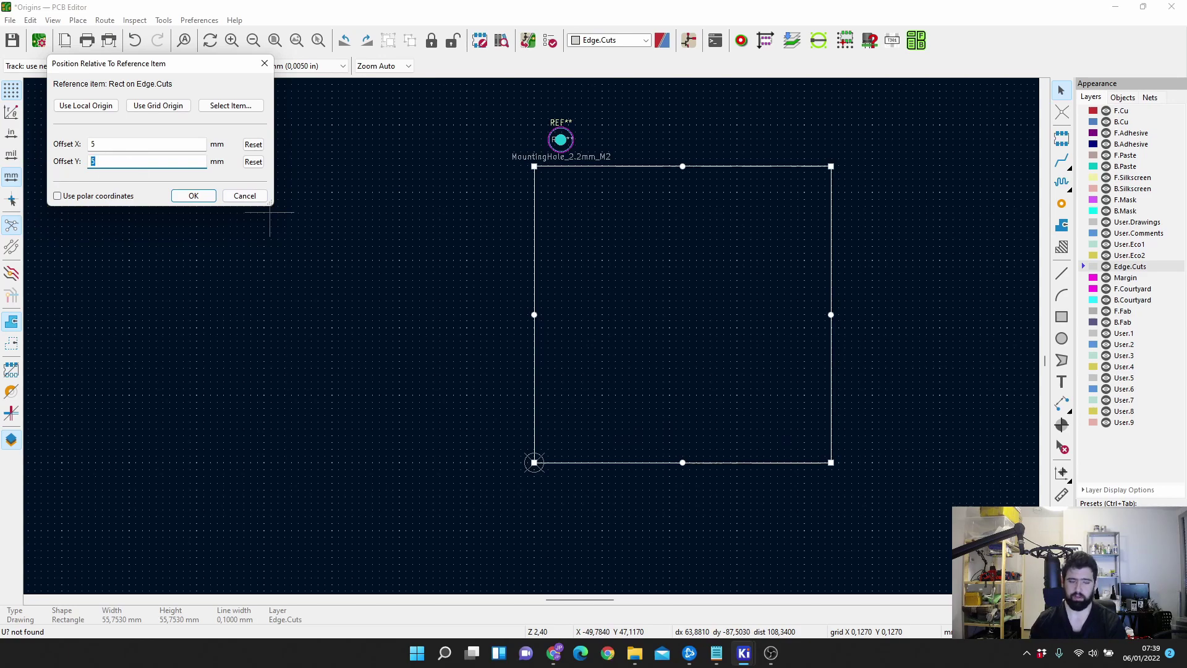
pyautogui.write('10')
pyautogui.press('Return')
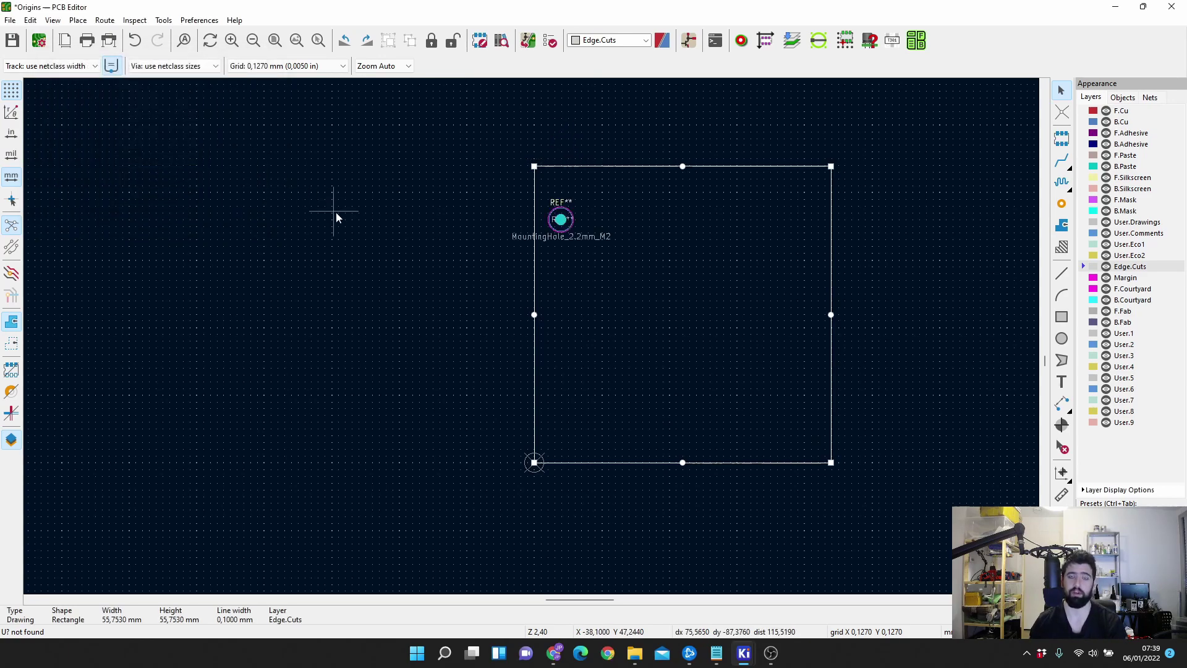
pyautogui.click(566, 229)
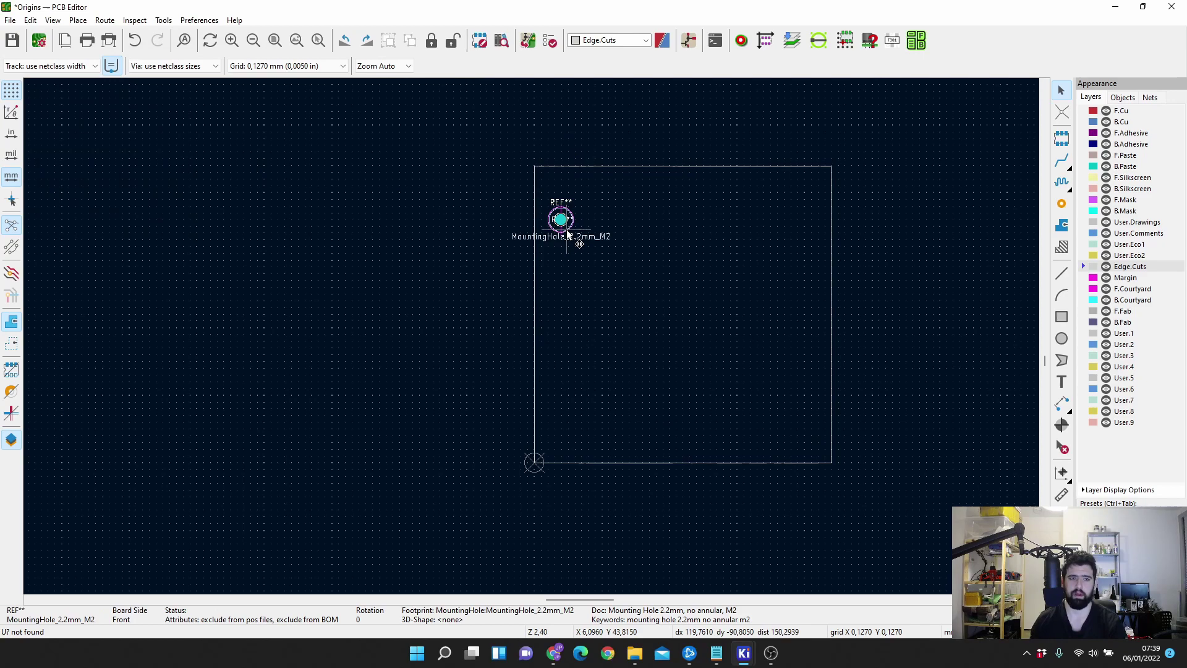
pyautogui.press('Delete')
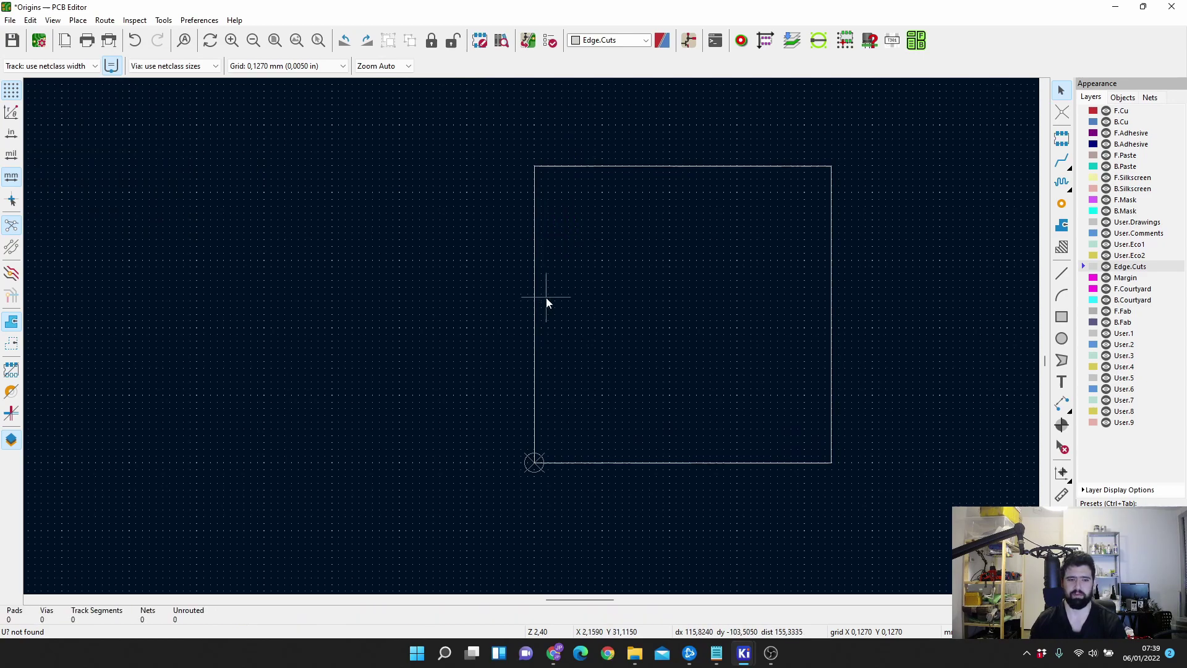
pyautogui.moveTo(519, 347); pyautogui.dragTo(509, 363, button='middle')
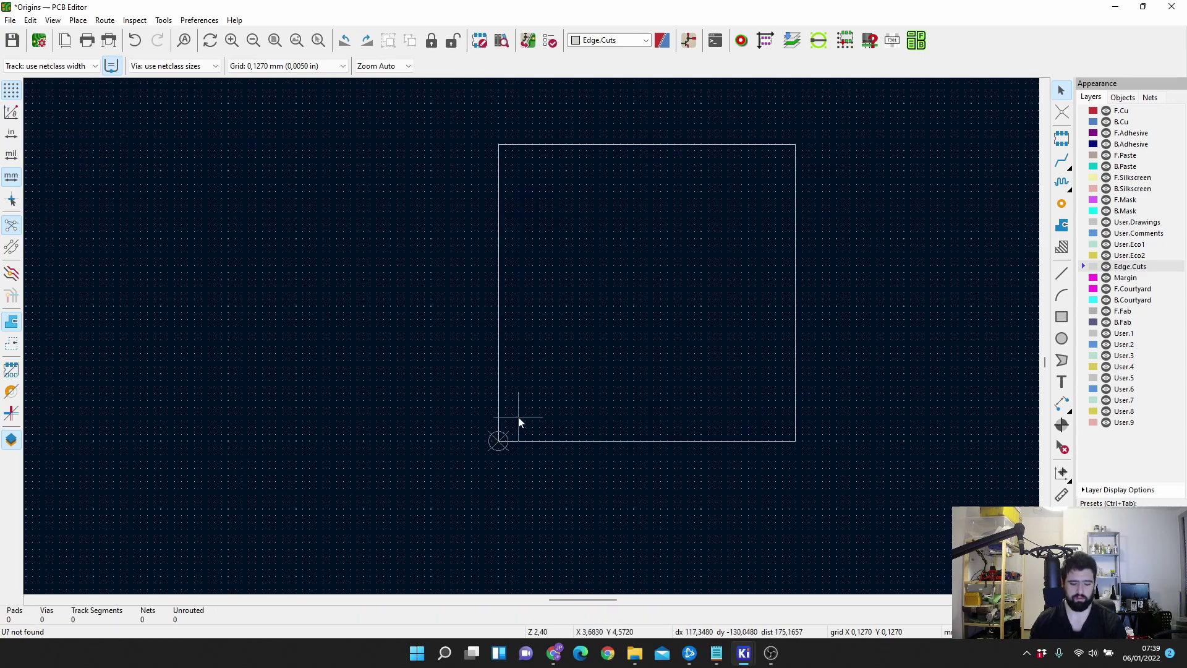
pyautogui.hotkey('ctrl', 'z')
# Check the display origin and axis directions in the PCB Editor's Origins & Axes preferences.
pyautogui.click(199, 20)
pyautogui.click(226, 74)
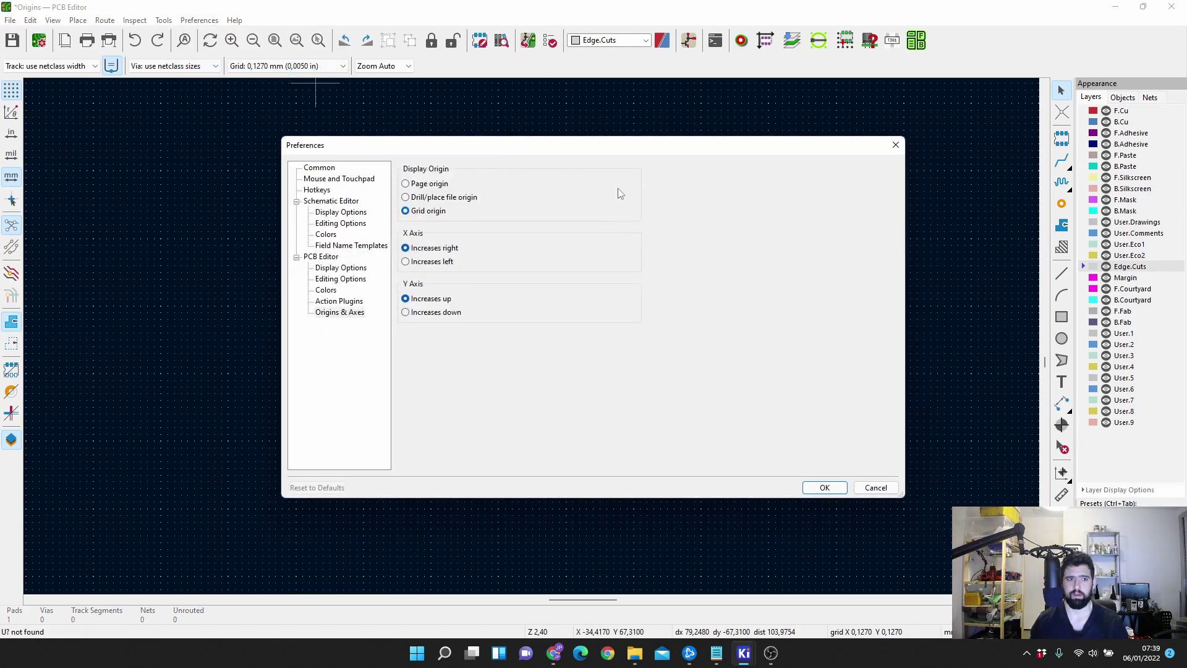
pyautogui.click(896, 145)
# Set the mounting hole's position to X 5 mm and Y 5 mm in its footprint properties.
pyautogui.click(530, 208)
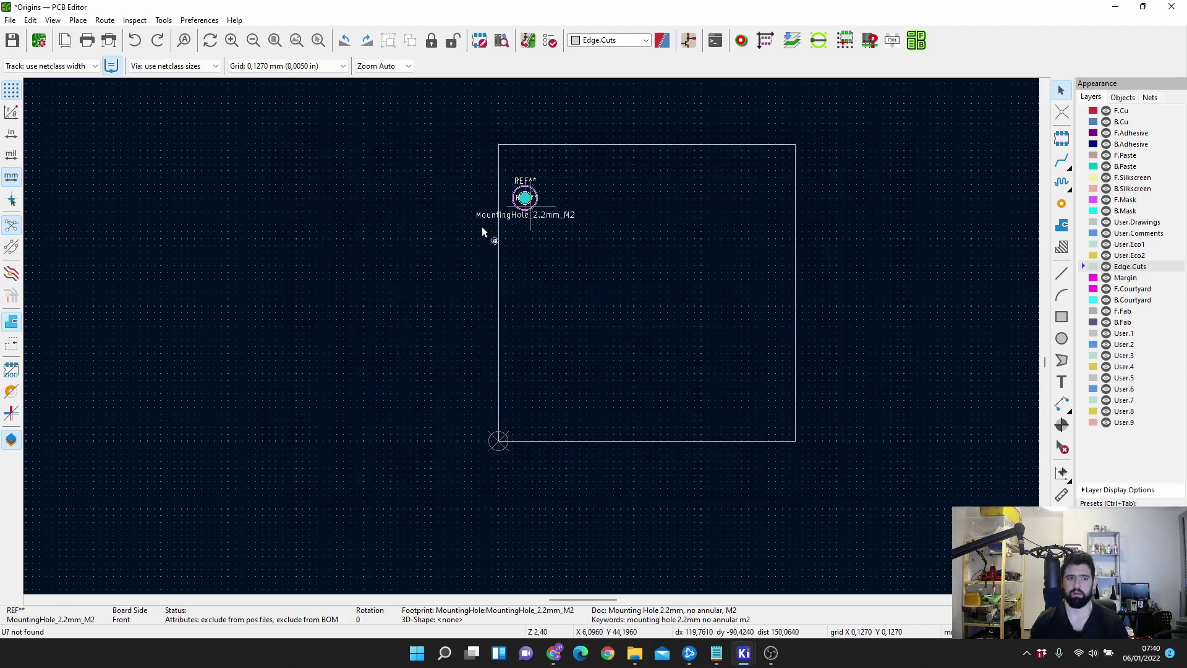
pyautogui.press('e')
pyautogui.doubleClick(93, 325)
pyautogui.write('5')
pyautogui.press('Tab')
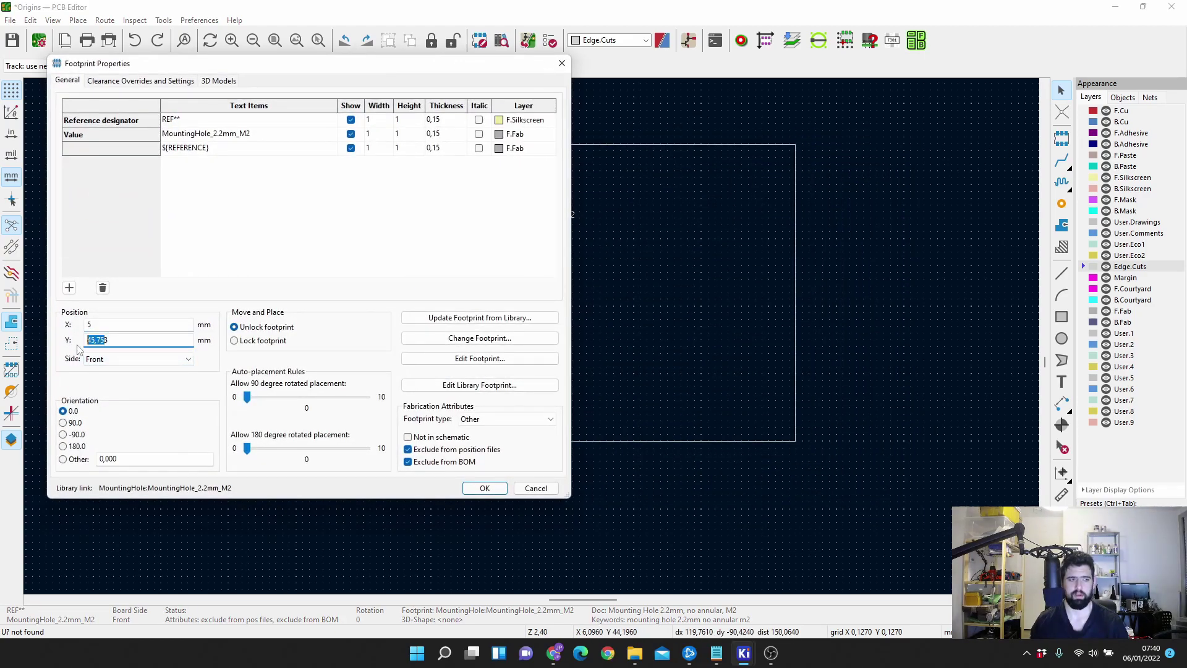
pyautogui.write('5')
pyautogui.press('Return')
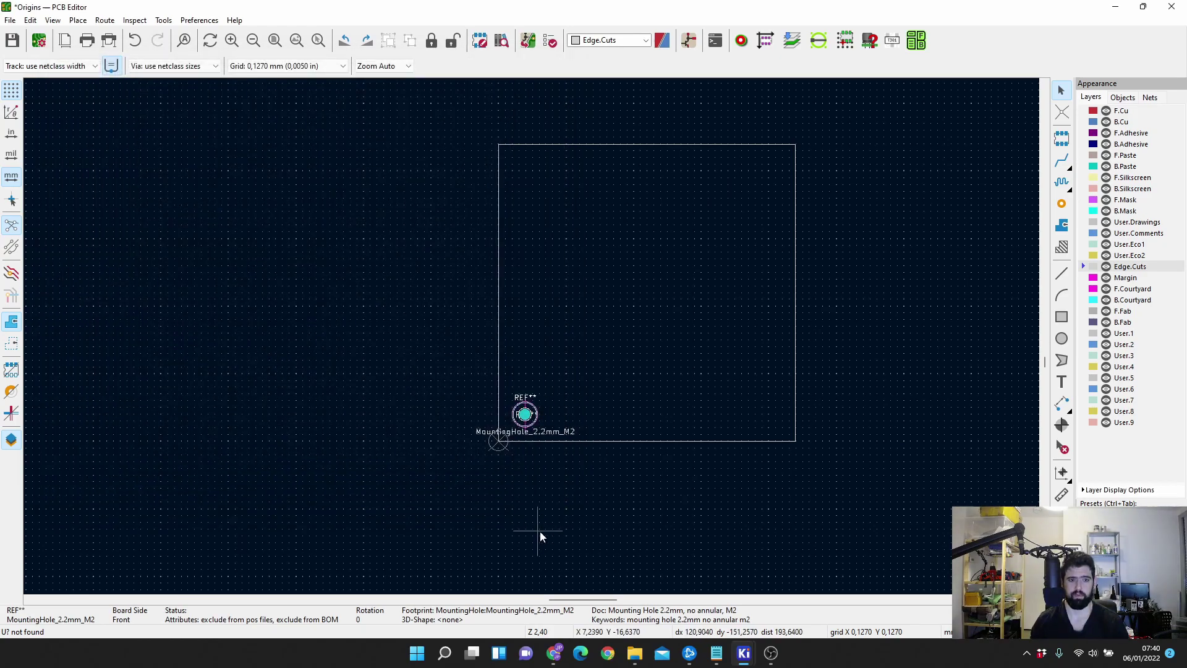
# Copy the mounting hole and place the duplicate to its right, near the middle of the board outline's lower edge.
pyautogui.scroll(3, 540, 531)
pyautogui.moveTo(532, 335); pyautogui.dragTo(503, 543, button='middle')
pyautogui.scroll(3, 424, 288)
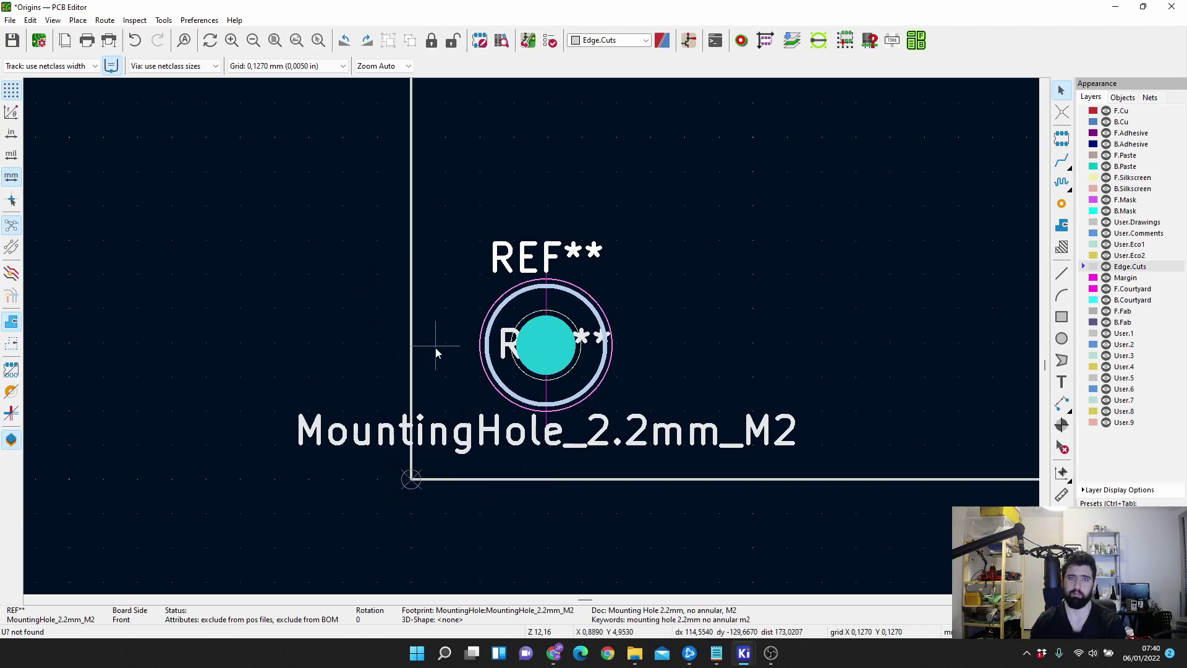
pyautogui.scroll(-6, 483, 343)
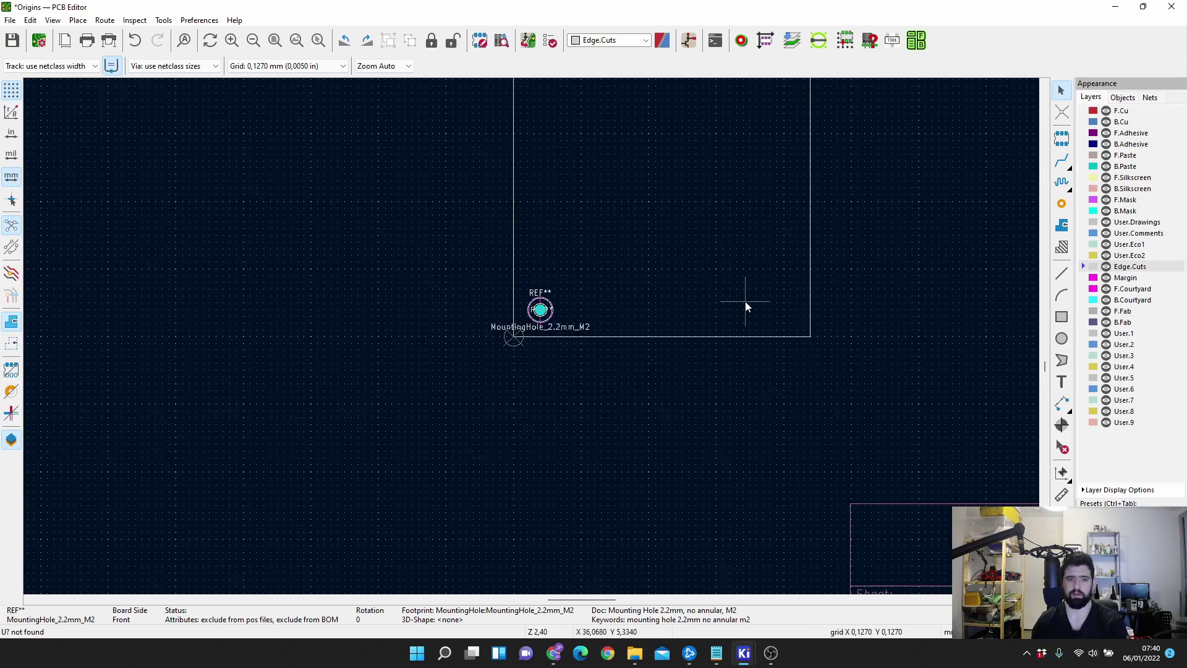
pyautogui.moveTo(746, 306); pyautogui.dragTo(690, 386, button='middle')
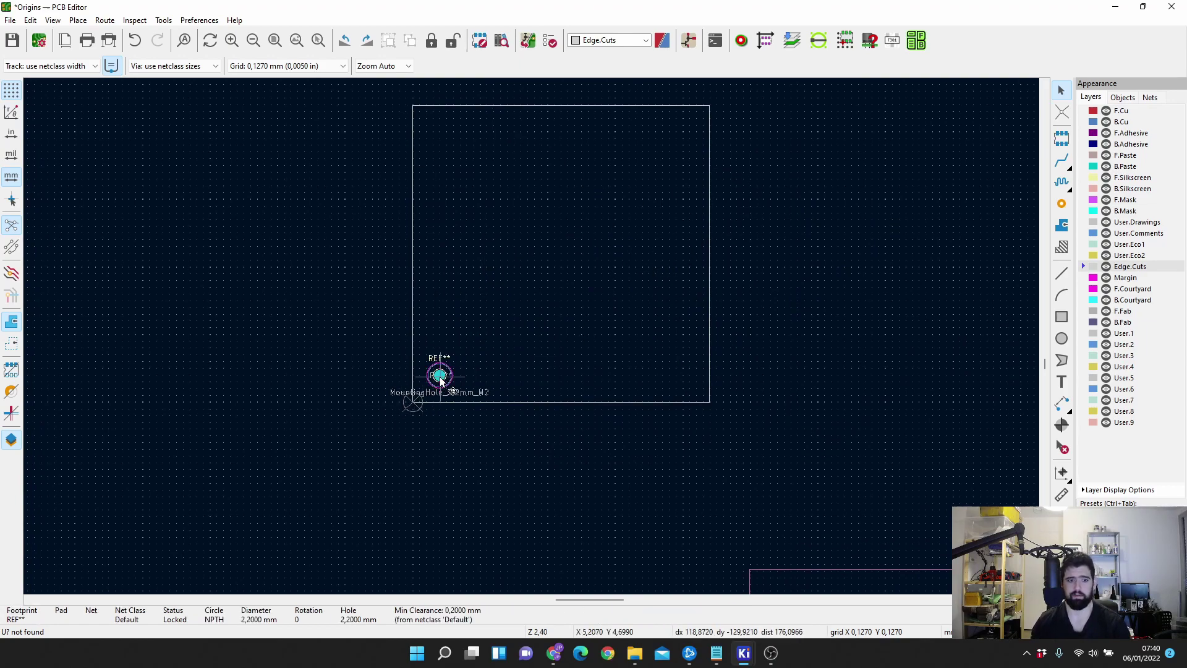
pyautogui.hotkey('ctrl', 'c')
pyautogui.hotkey('ctrl', 'v')
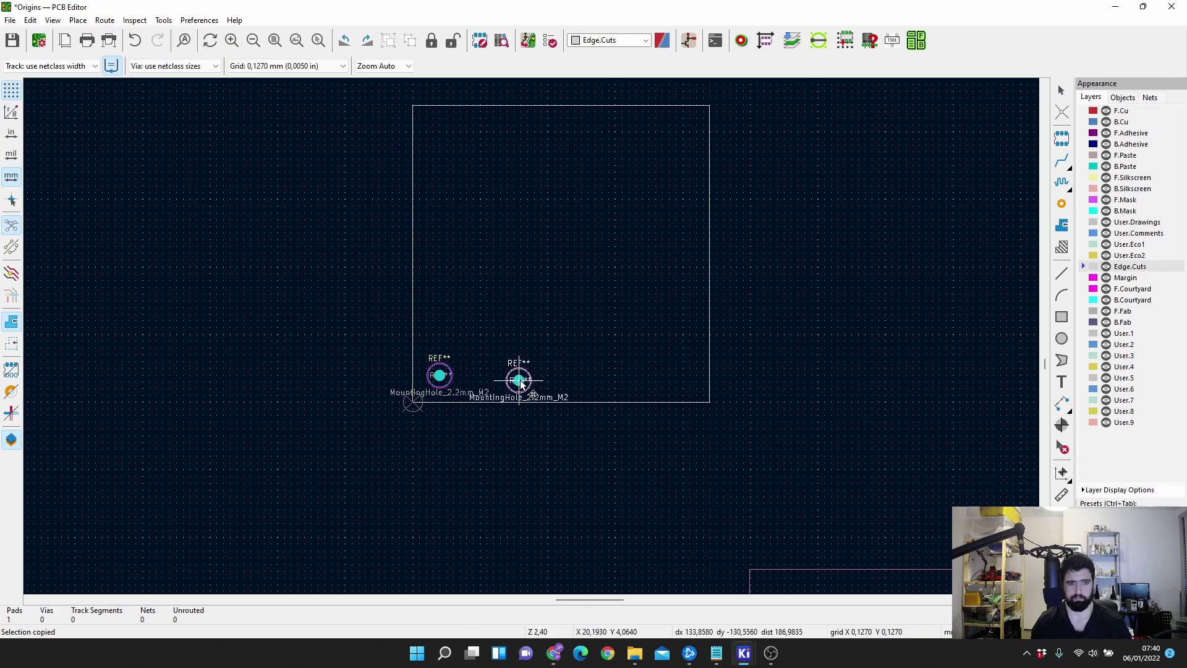
pyautogui.click(542, 377)
pyautogui.click(542, 379)
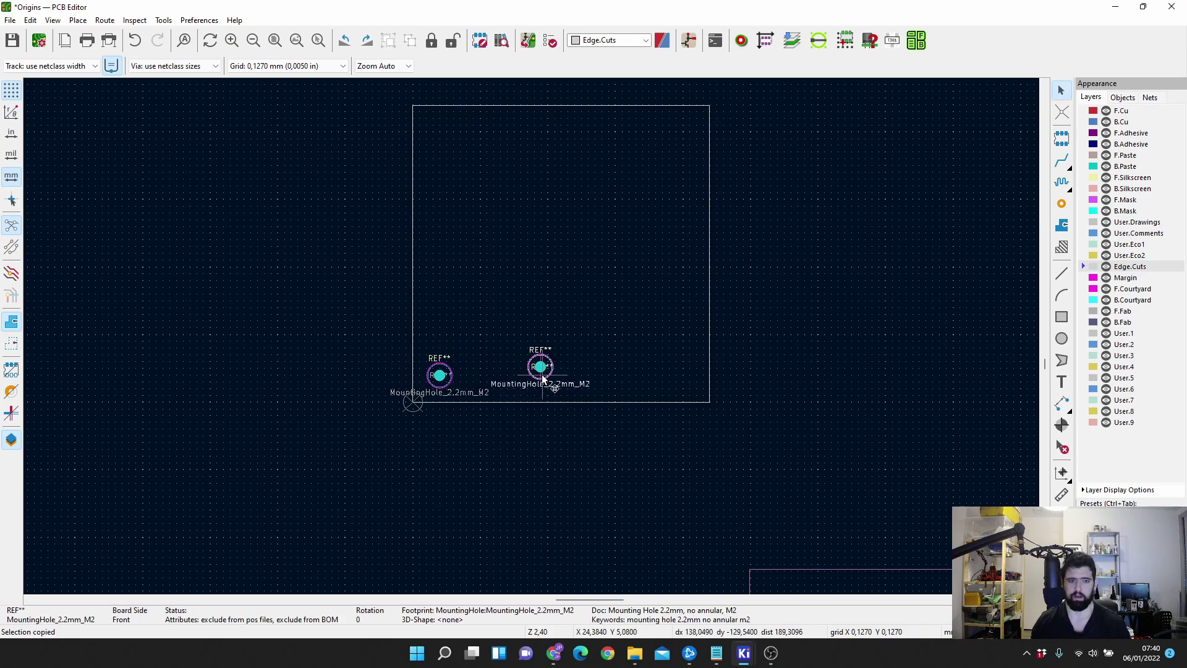
# Set the duplicated mounting hole's Y position to 5 mm.
pyautogui.doubleClick(408, 408)
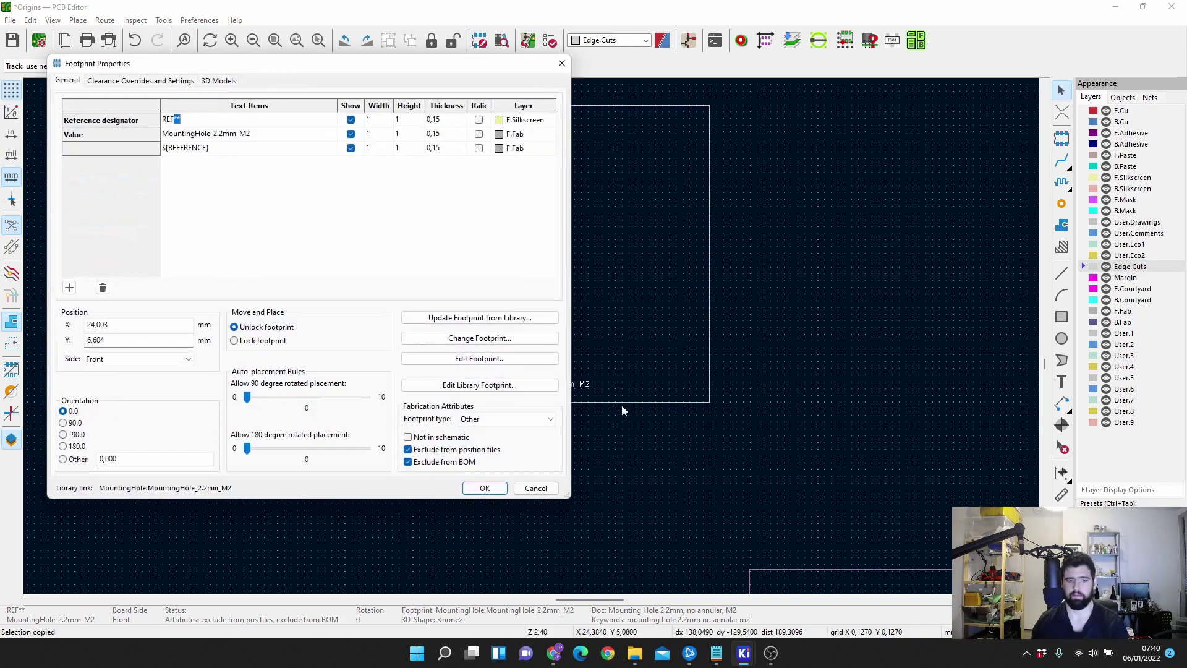
pyautogui.click(114, 335)
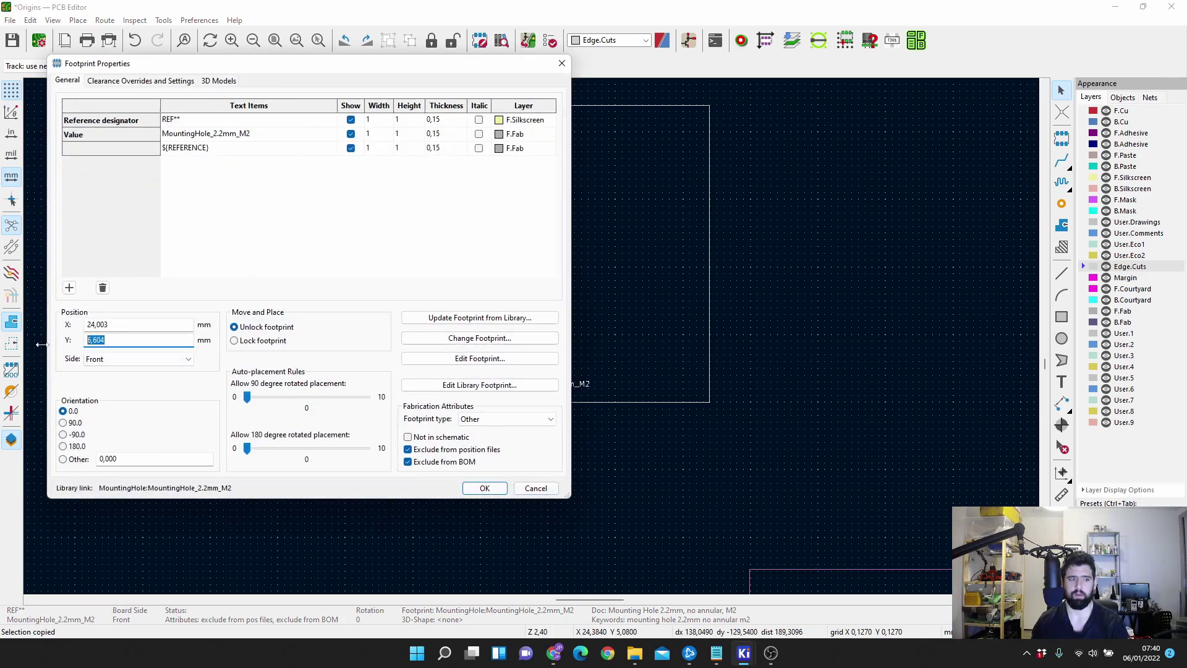
pyautogui.click(485, 489)
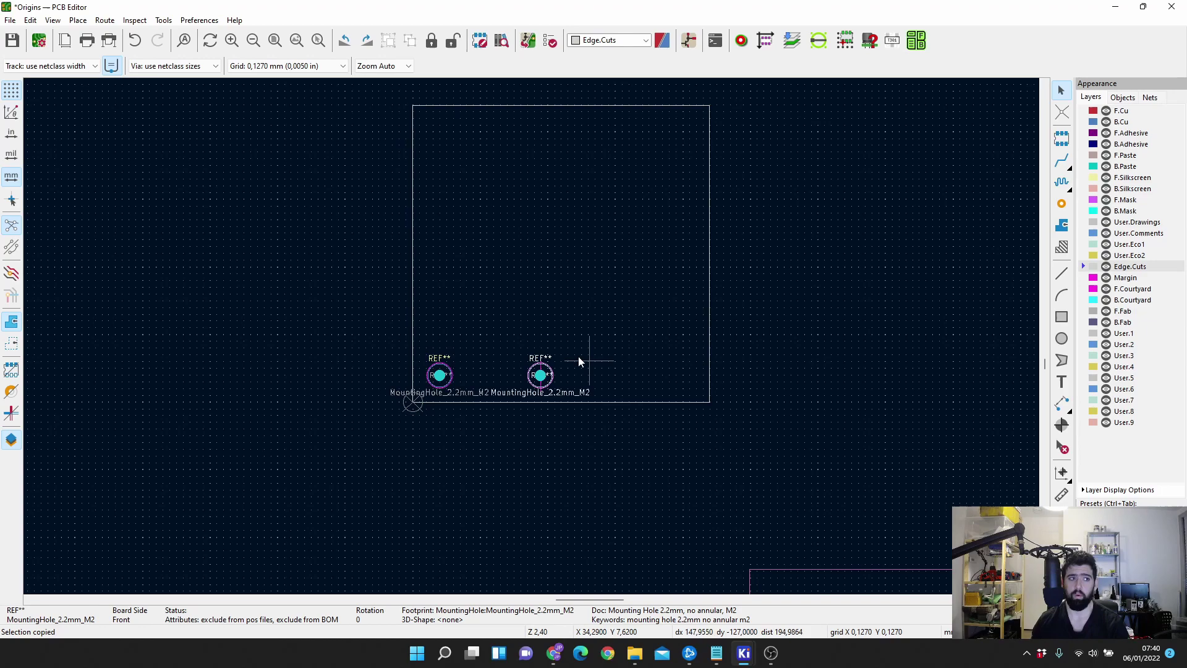
# Place the grid origin on the lower-right corner of the board outline.
pyautogui.click(78, 20)
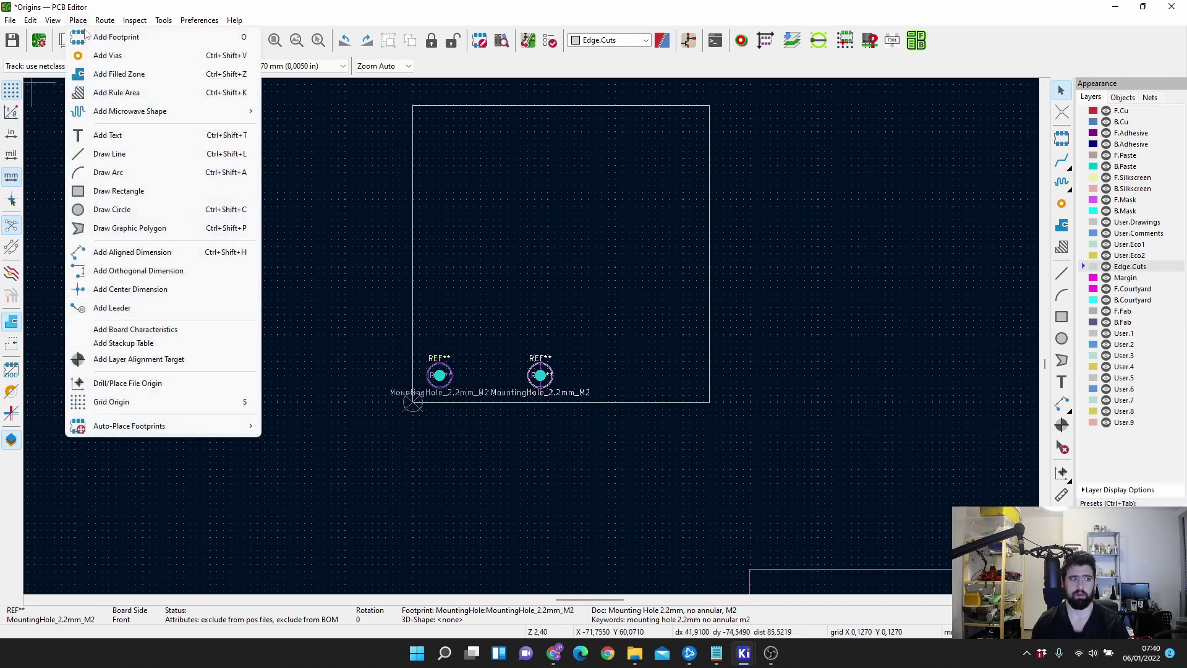
pyautogui.click(157, 401)
pyautogui.scroll(5, 751, 403)
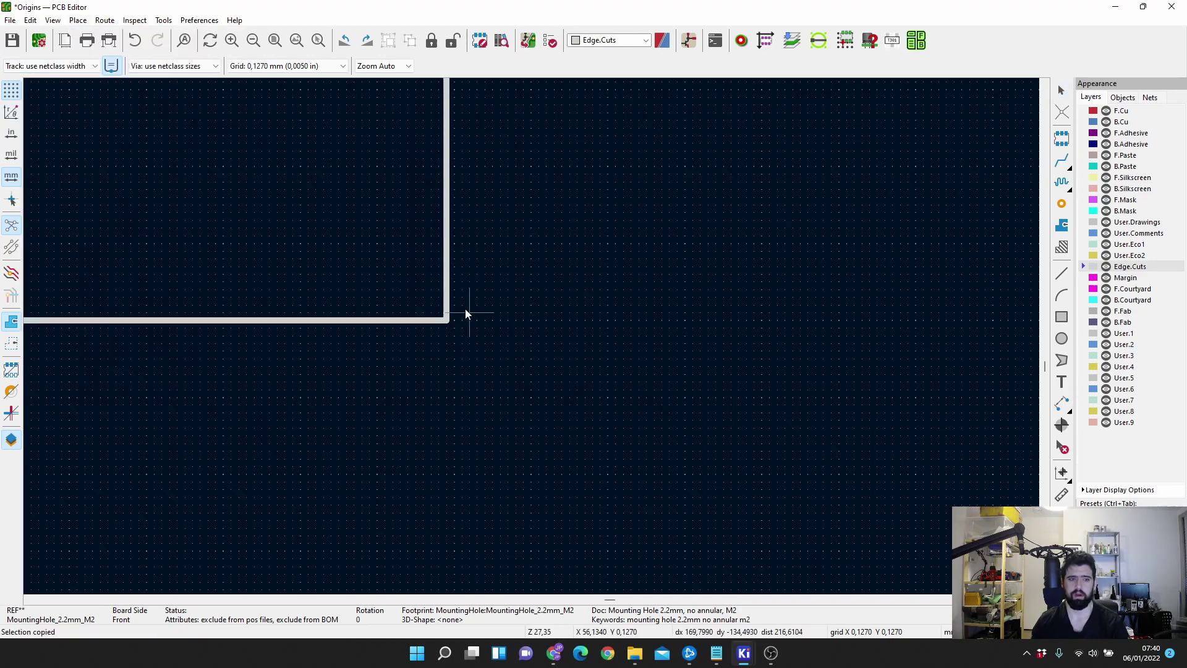
pyautogui.click(709, 402)
# Set the second mounting hole's X position to -5 mm relative to the lower-right grid origin.
pyautogui.scroll(-6, 531, 341)
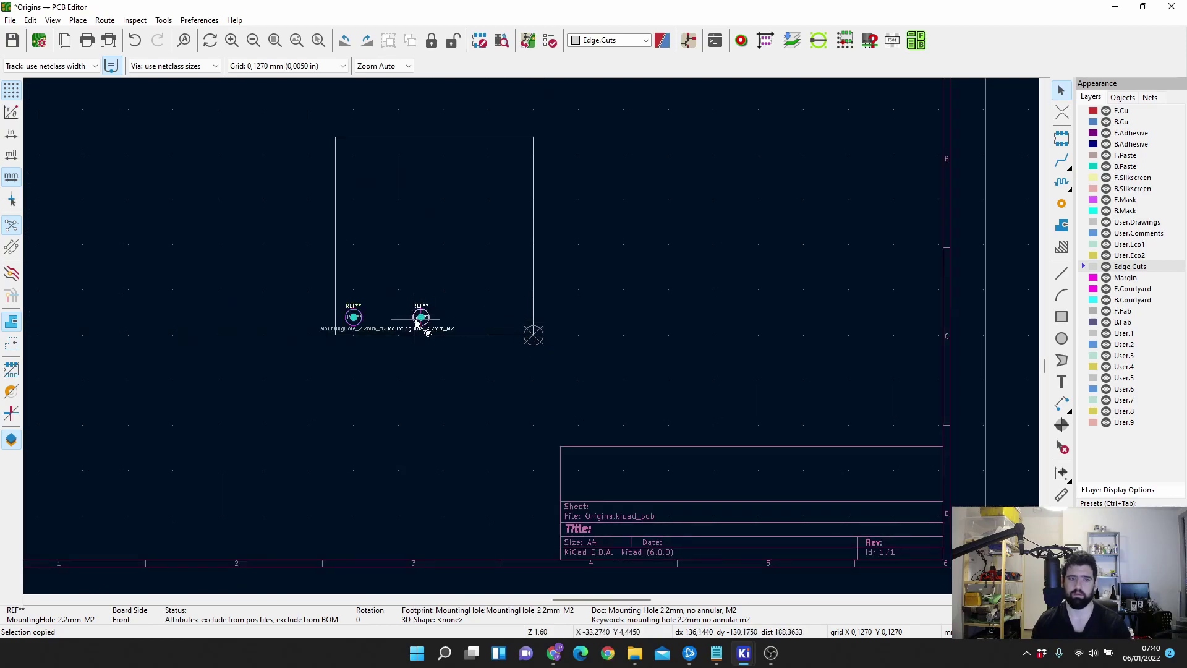
pyautogui.scroll(3, 424, 323)
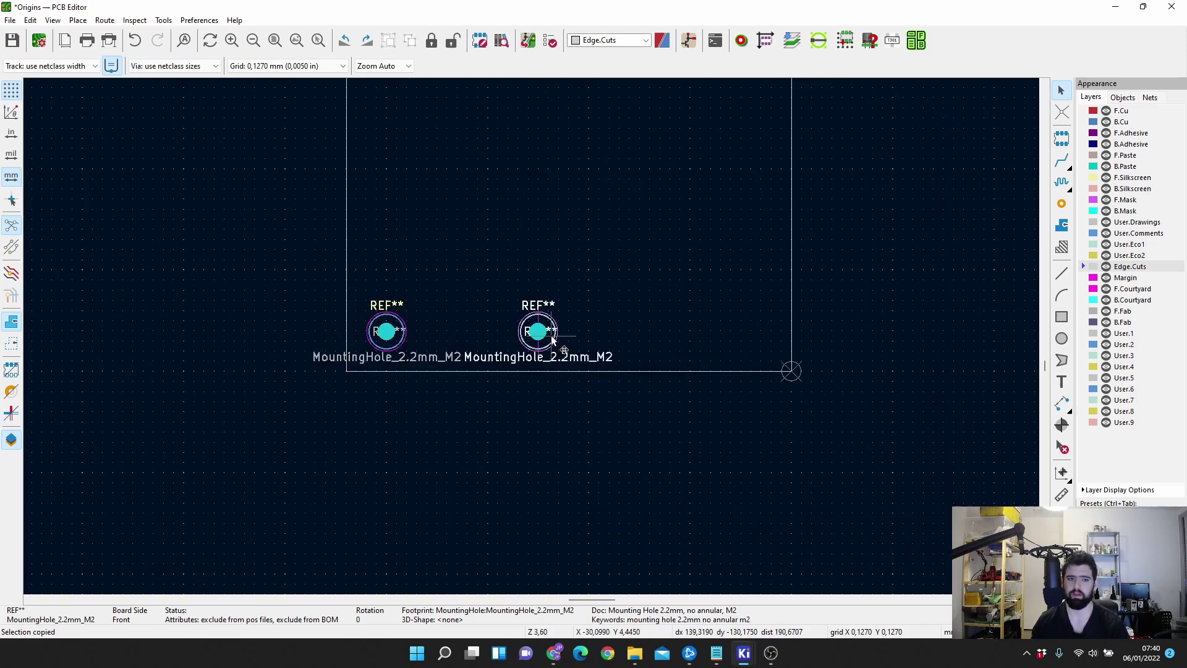
pyautogui.doubleClick(552, 339)
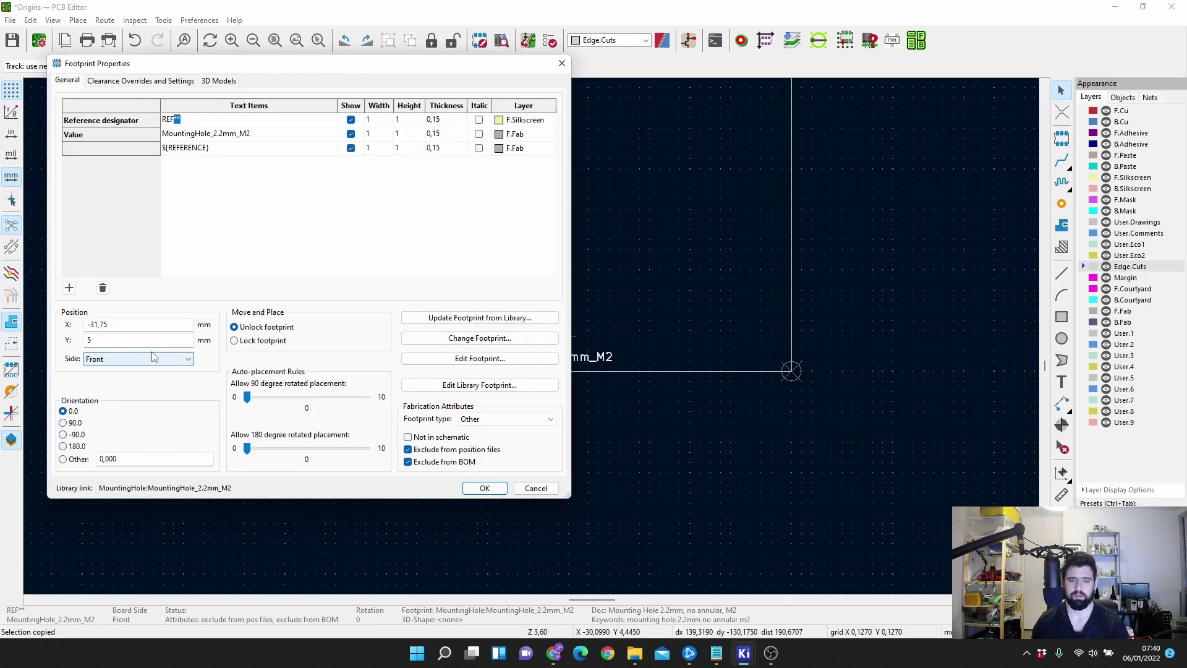
pyautogui.moveTo(111, 324); pyautogui.dragTo(57, 324)
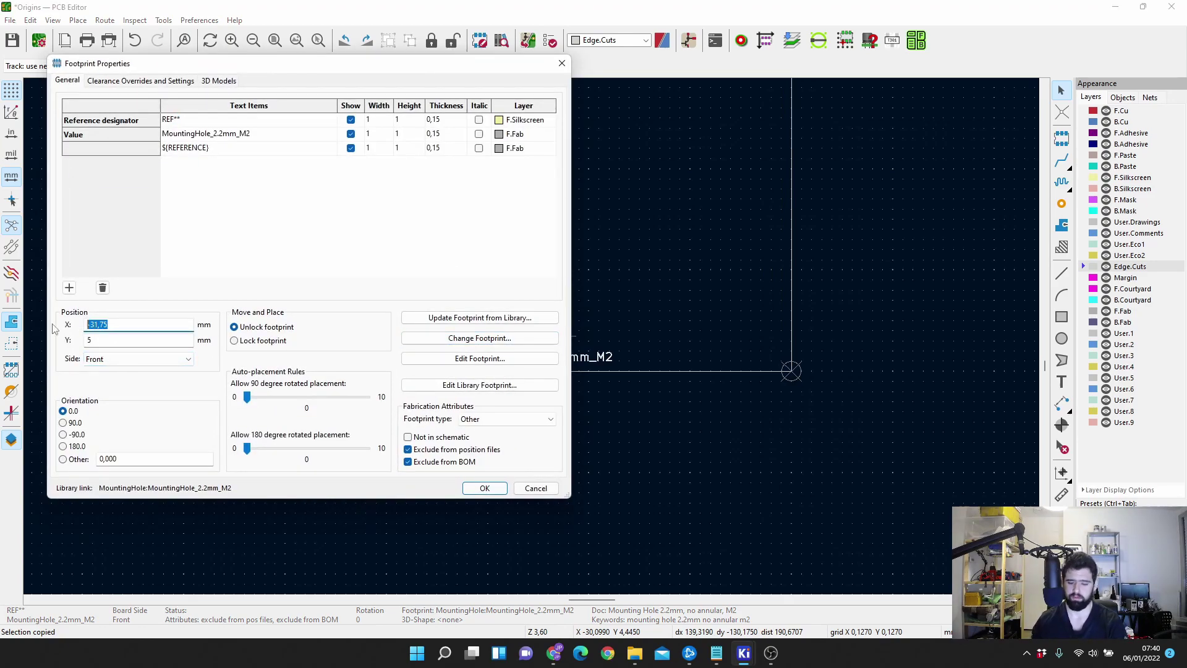
pyautogui.write('-5')
pyautogui.press('Return')
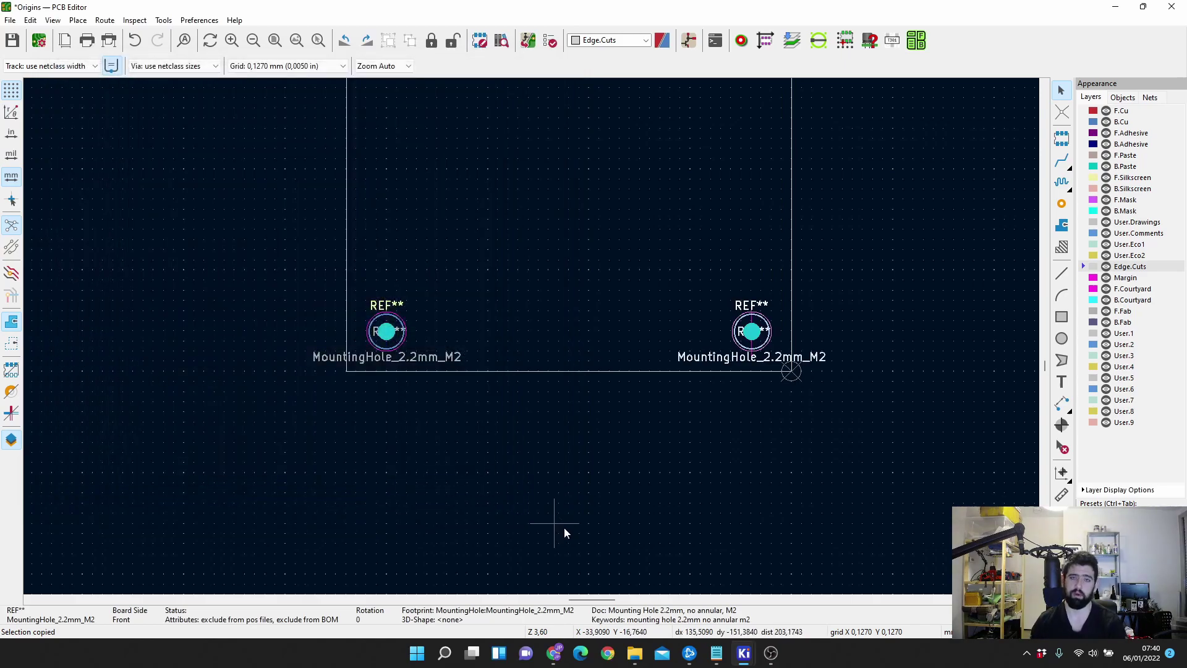
# Place the grid origin on the upper-right corner of the board outline.
pyautogui.click(78, 21)
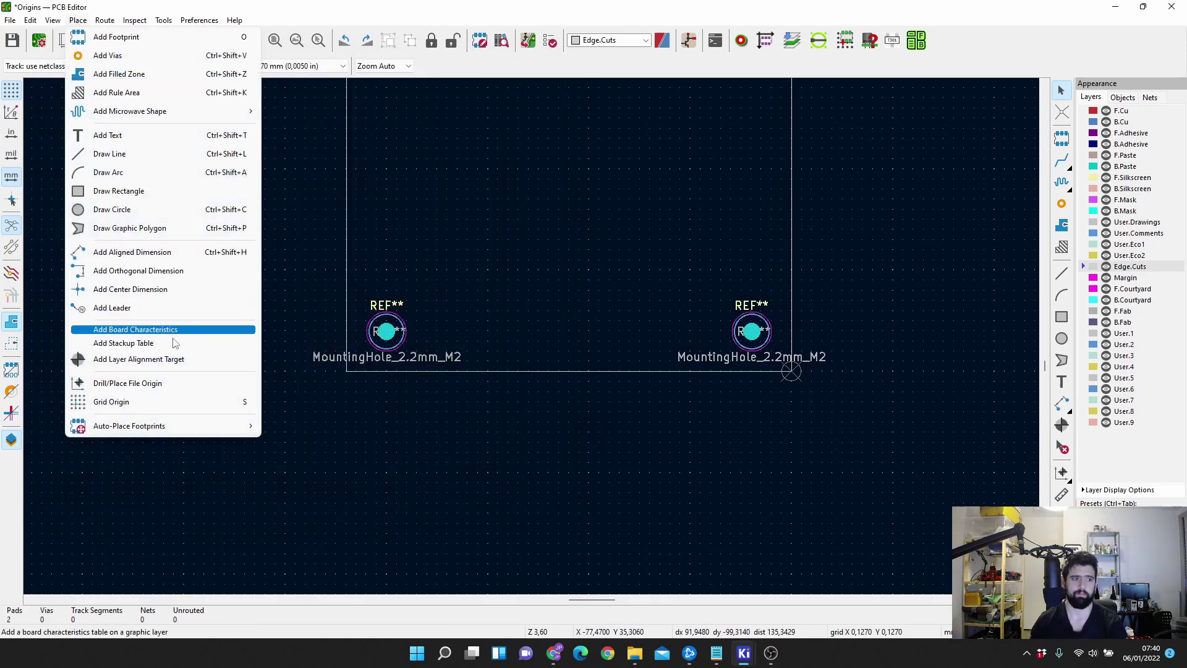
pyautogui.click(186, 400)
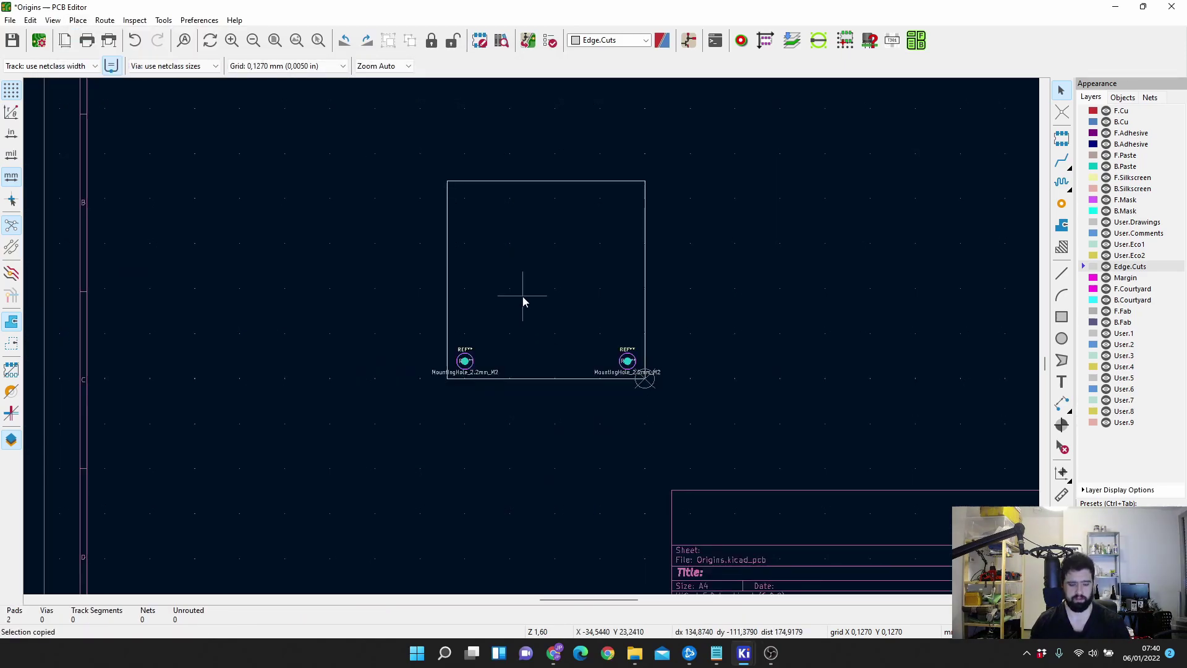
pyautogui.scroll(-2, 523, 301)
pyautogui.scroll(10, 649, 358)
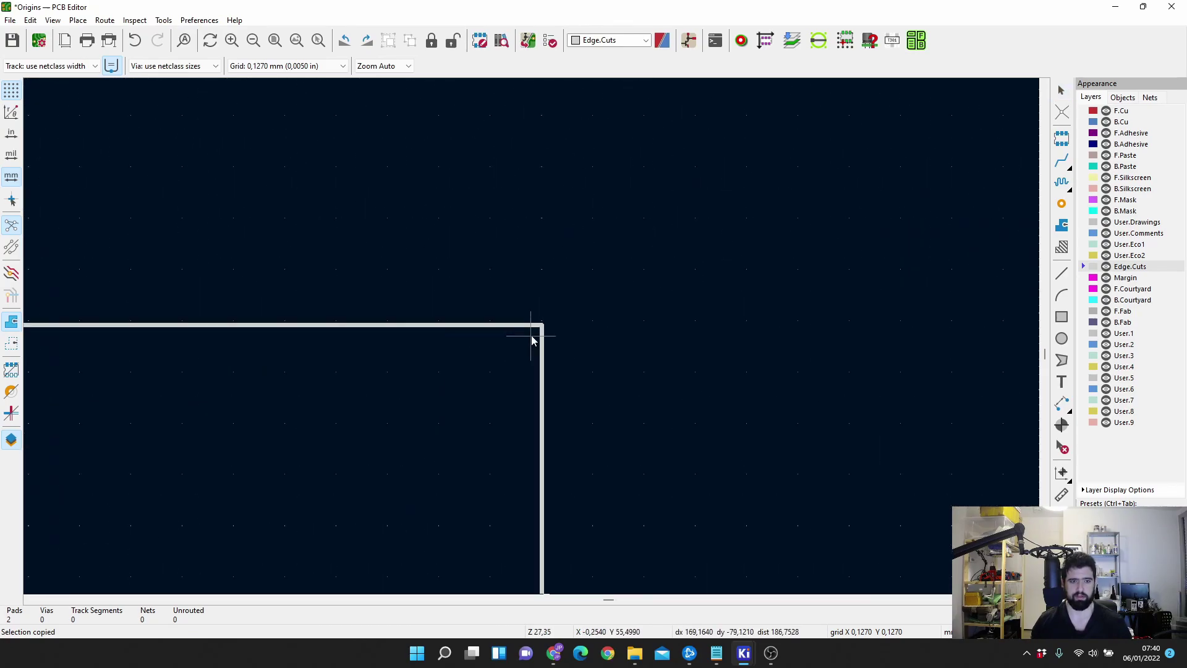
pyautogui.click(545, 320)
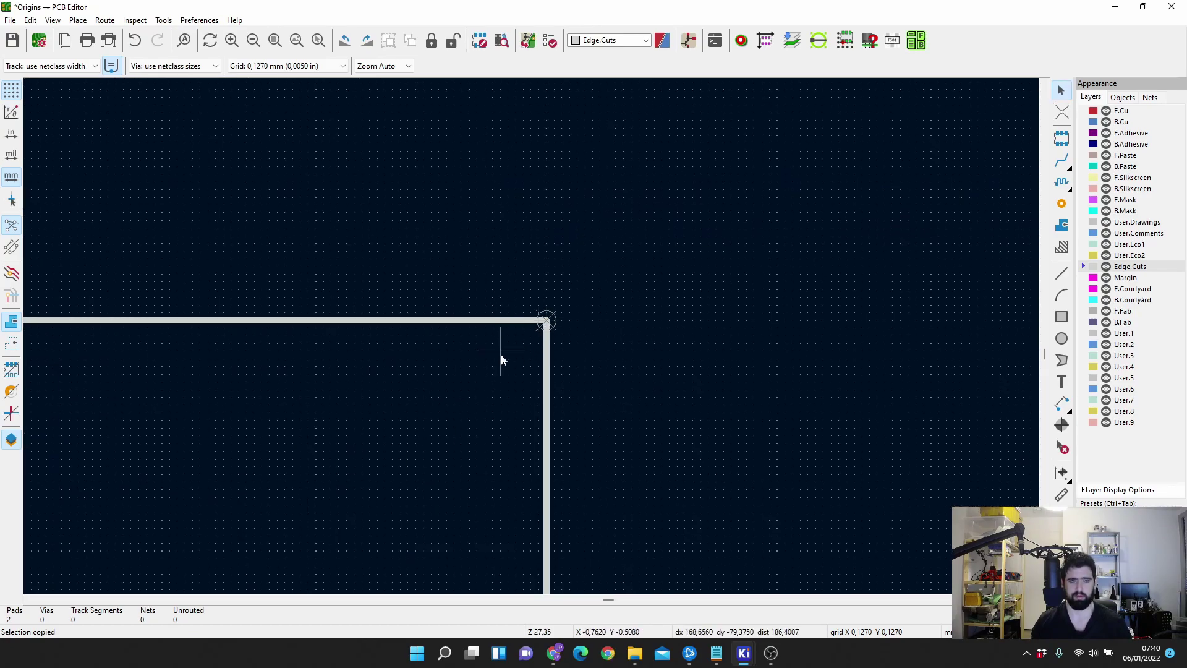
# Paste a third mounting hole inside the board outline, above the lower-right mounting hole.
pyautogui.scroll(-9, 502, 356)
pyautogui.scroll(1, 536, 437)
pyautogui.moveTo(528, 333); pyautogui.dragTo(521, 291, button='middle')
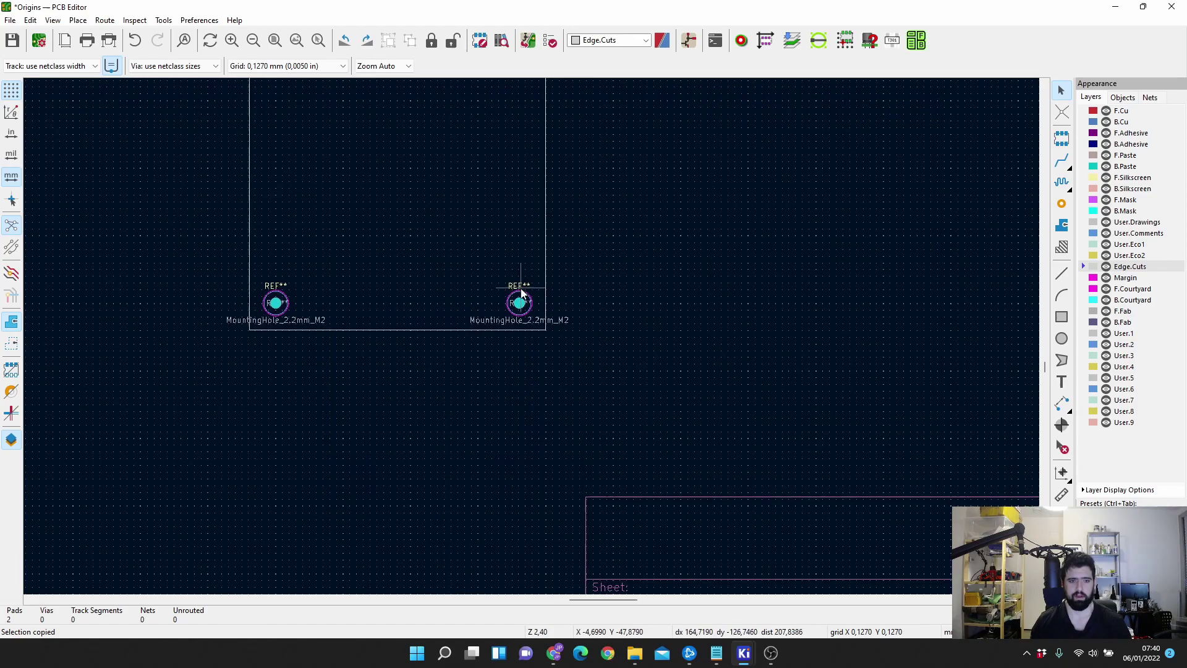
pyautogui.click(527, 301)
pyautogui.hotkey('ctrl', 'v')
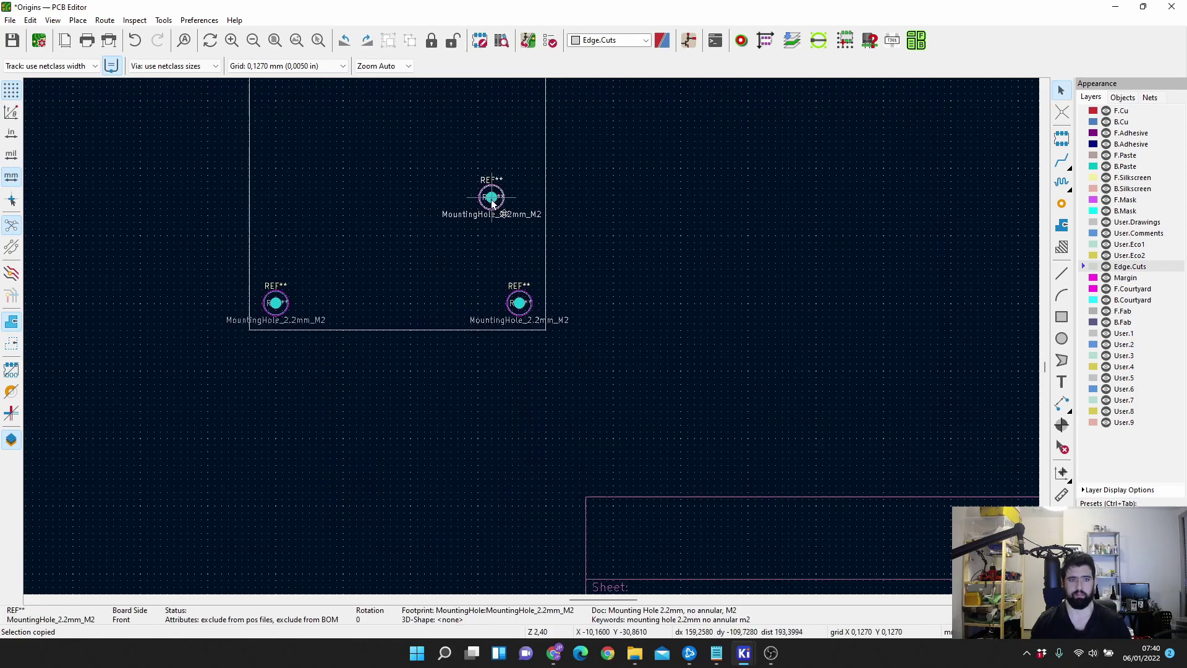
pyautogui.click(498, 204)
pyautogui.click(499, 201)
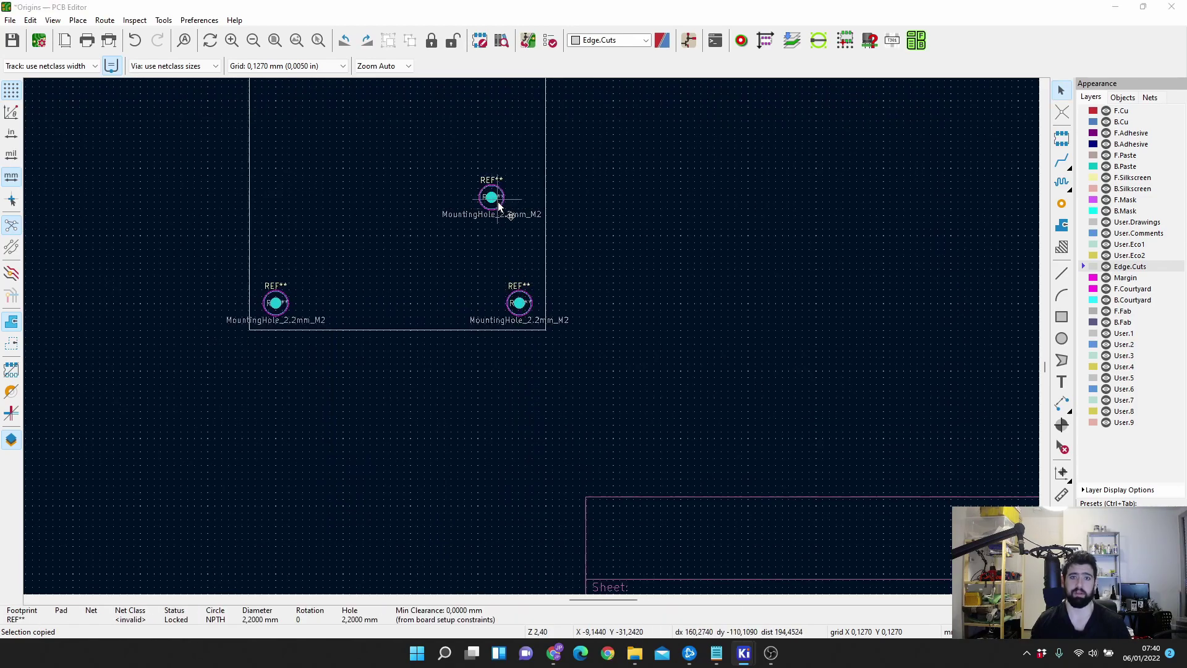
# Set the third mounting hole's position to X -5 mm, Y -5 mm relative to the grid origin at the upper-right corner.
pyautogui.doubleClick(498, 201)
pyautogui.click(872, 143)
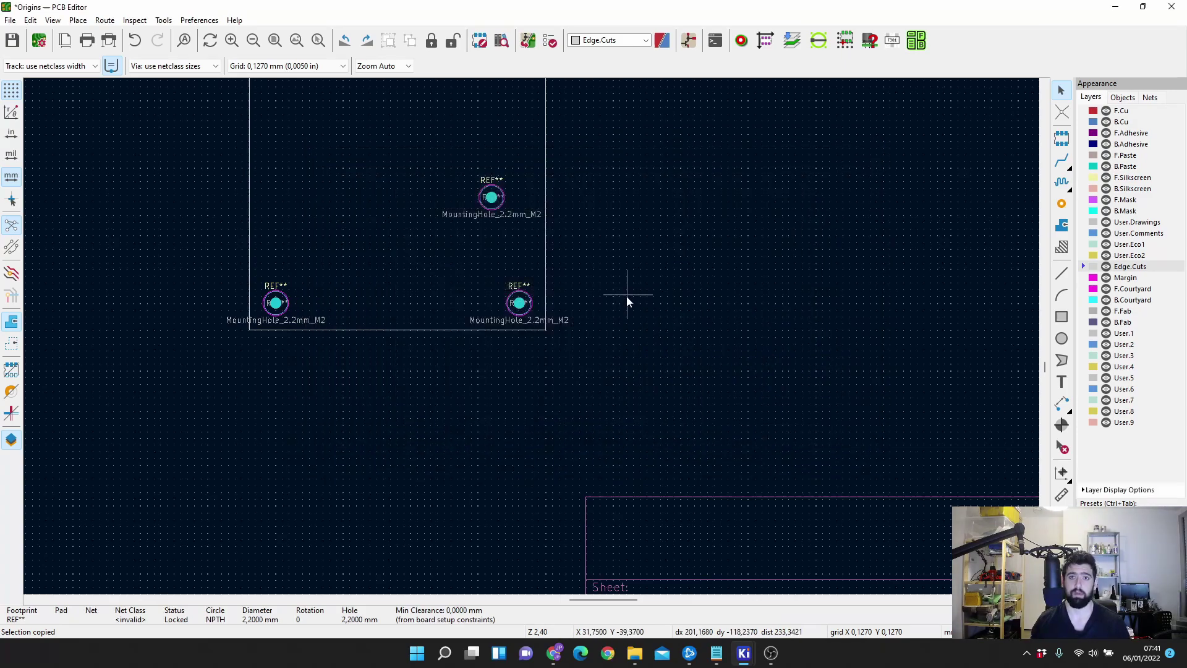
pyautogui.click(493, 210)
pyautogui.press('e')
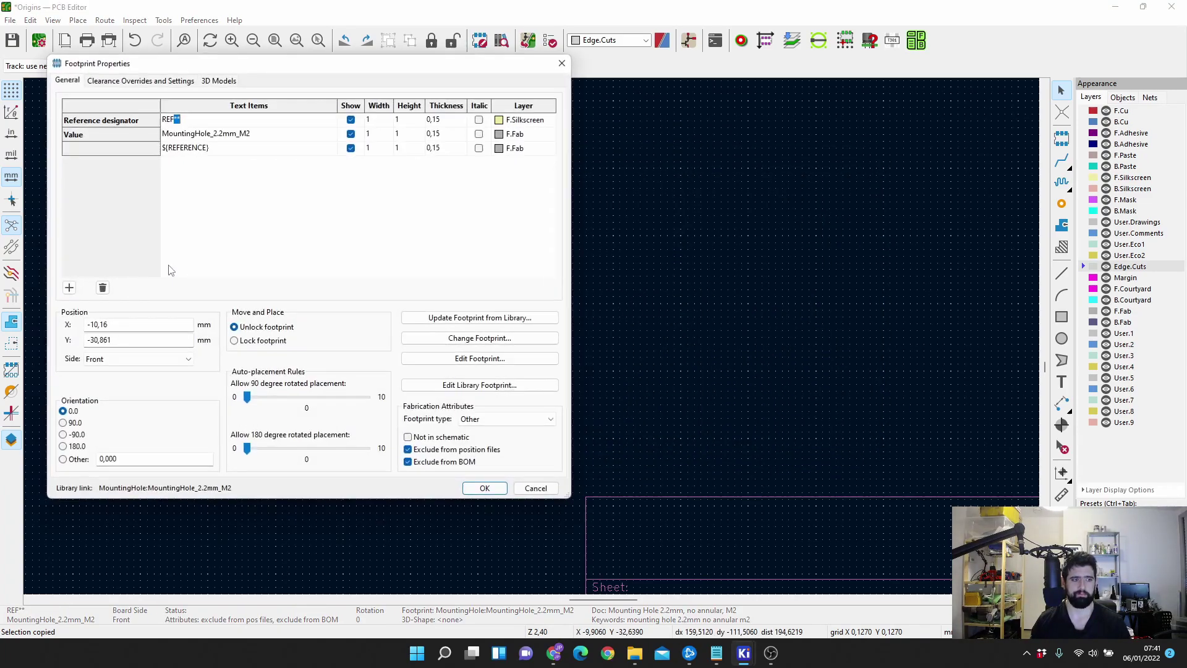
pyautogui.doubleClick(139, 325)
pyautogui.write('-5')
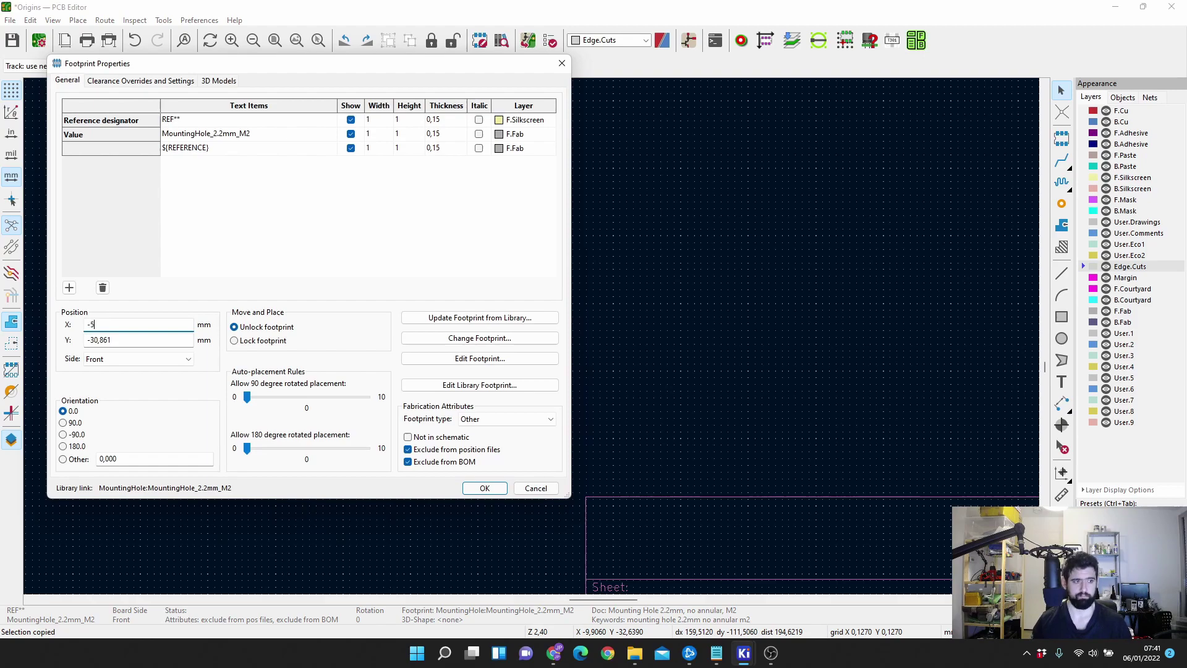
pyautogui.press('Tab')
pyautogui.write('-5')
pyautogui.press('Return')
pyautogui.scroll(5, 727, 457)
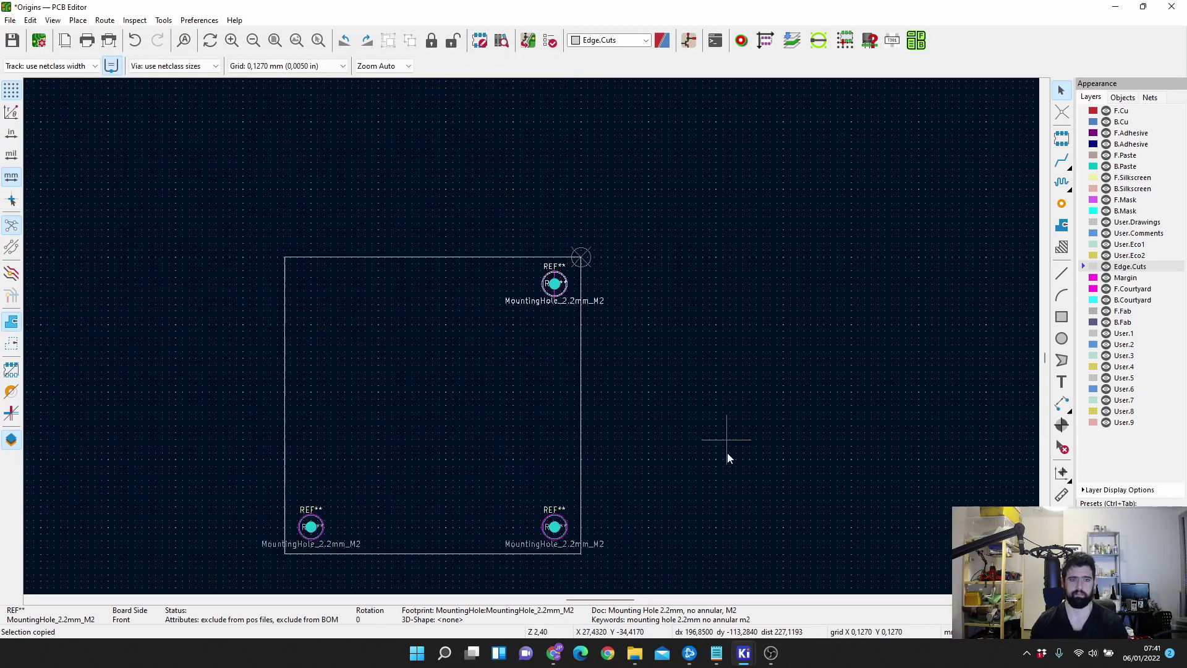
# Place the grid origin on the upper-left corner of the board outline.
pyautogui.scroll(1, 727, 457)
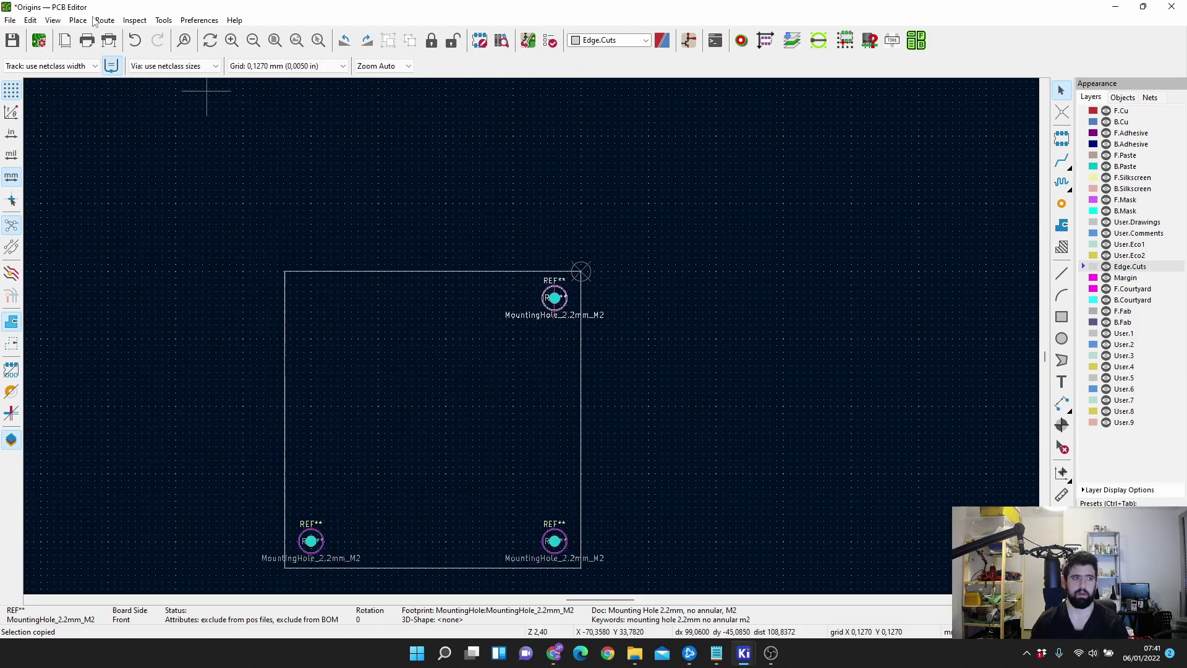
pyautogui.scroll(6, 277, 274)
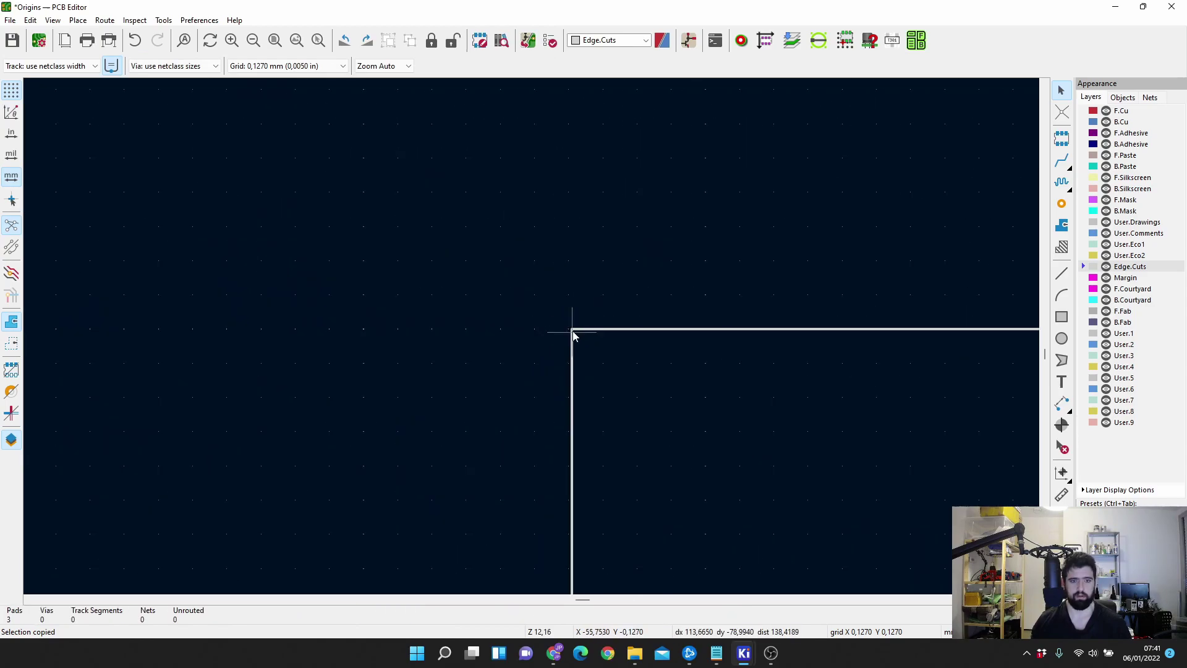
pyautogui.scroll(4, 572, 335)
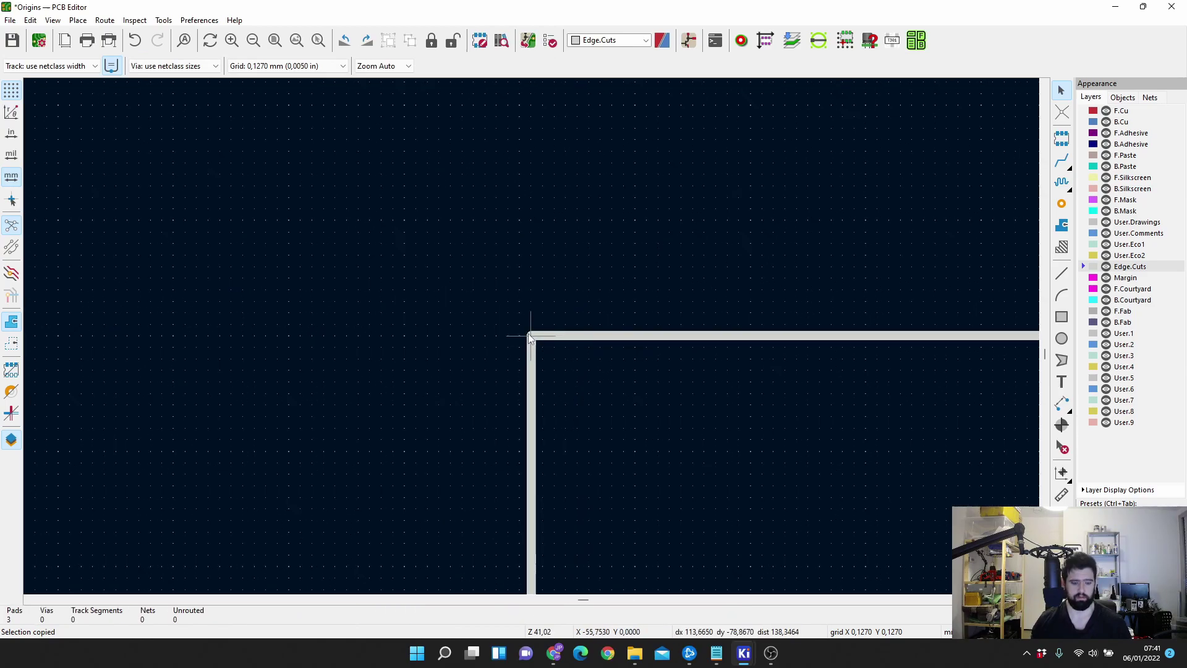
pyautogui.click(529, 337)
pyautogui.scroll(-10, 582, 338)
pyautogui.press('Escape')
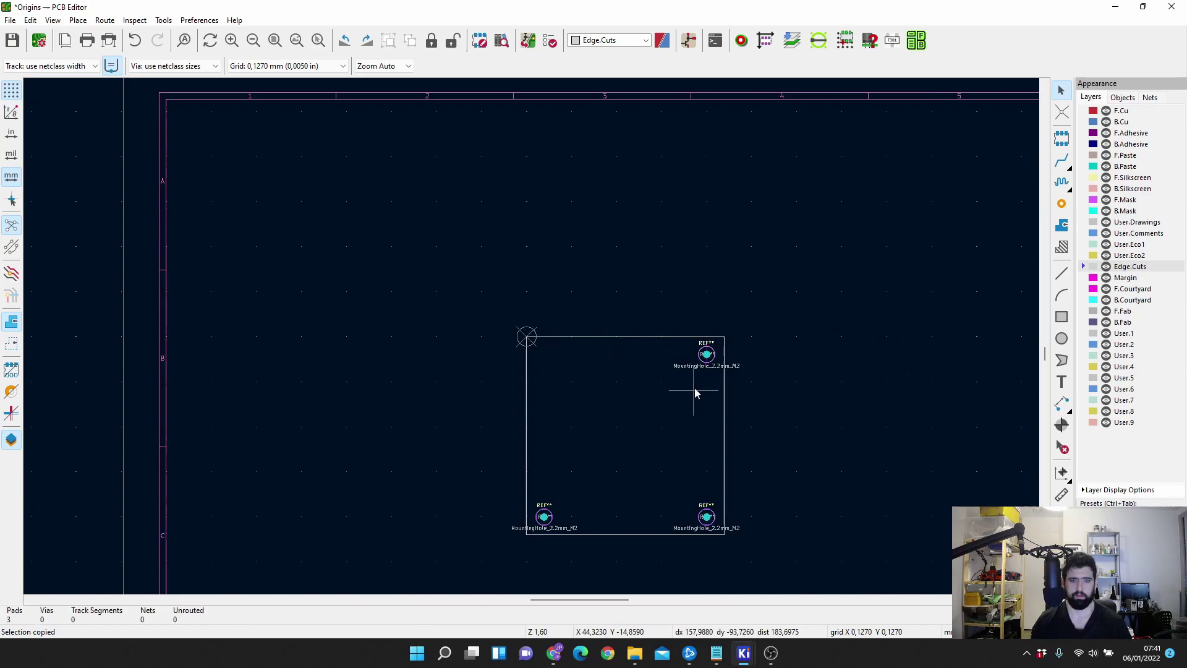
# Paste a fourth mounting hole inside the board outline, near the upper middle.
pyautogui.click(706, 365)
pyautogui.hotkey('ctrl', 'v')
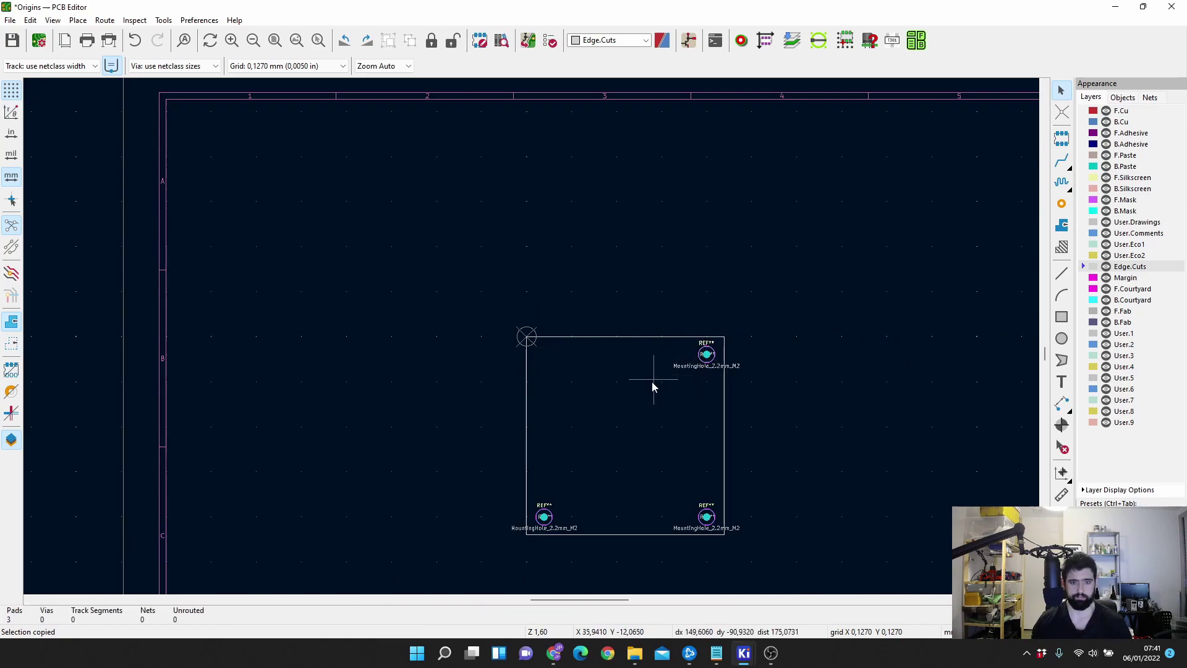
pyautogui.click(613, 397)
pyautogui.click(618, 397)
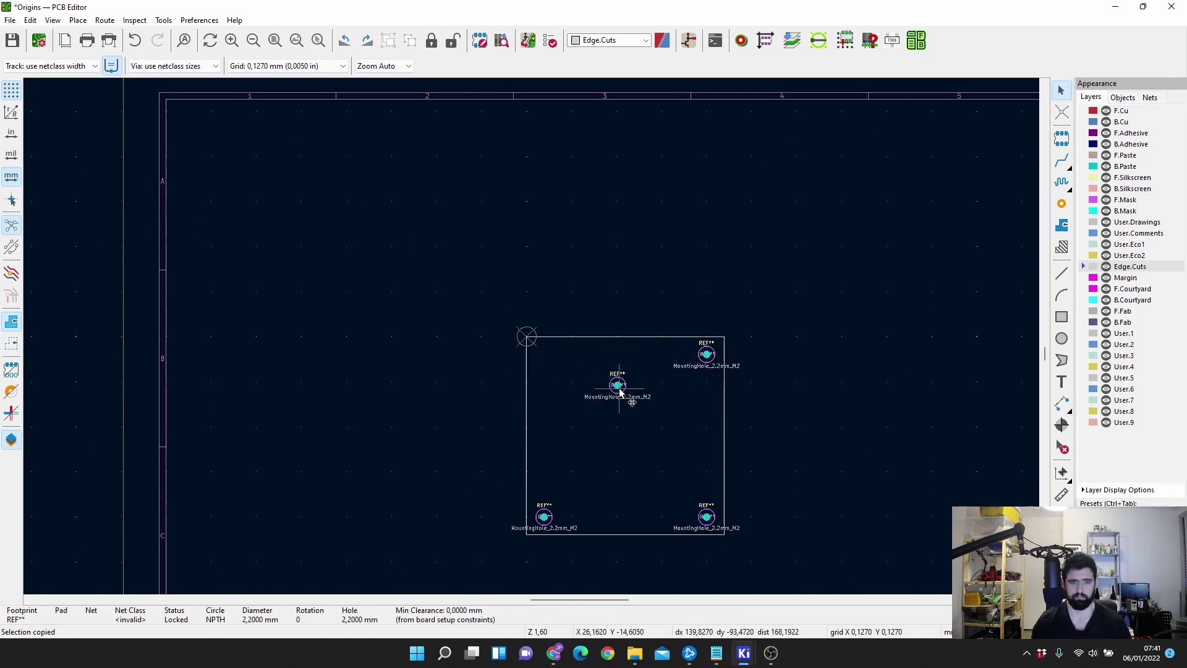
# Set the fourth mounting hole's position to X 5 mm, Y -5 mm relative to the upper-left grid origin.
pyautogui.press('e')
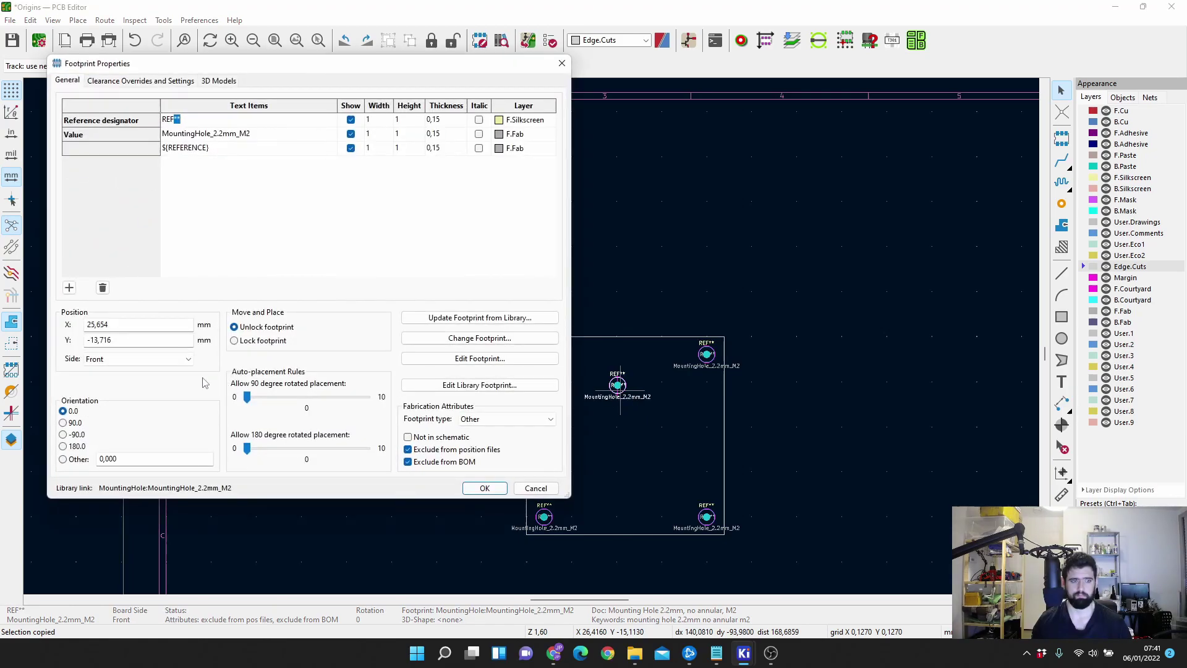
pyautogui.click(115, 325)
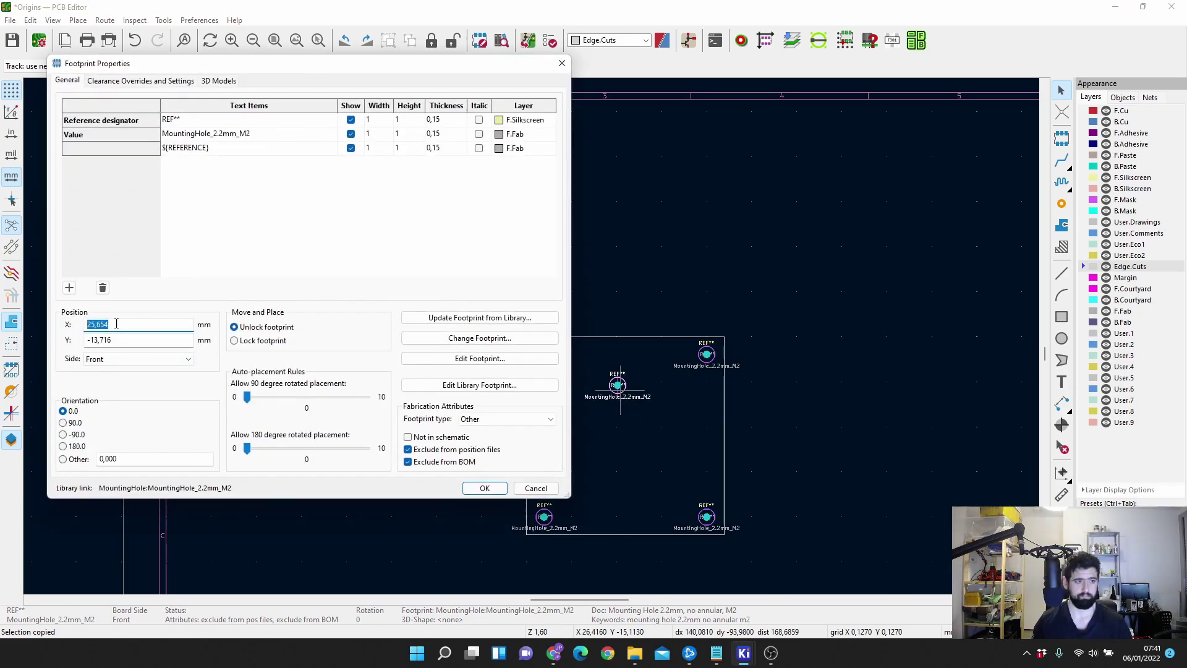
pyautogui.write('5')
pyautogui.press('Tab')
pyautogui.write('-5')
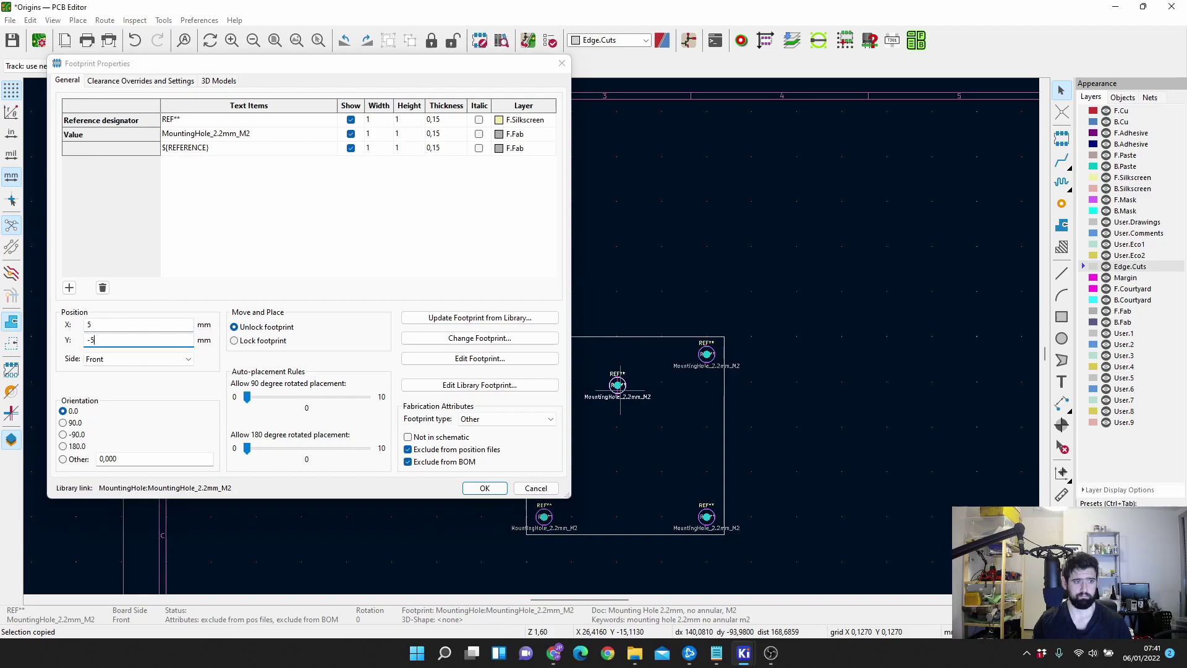
pyautogui.press('Return')
pyautogui.scroll(5, 532, 336)
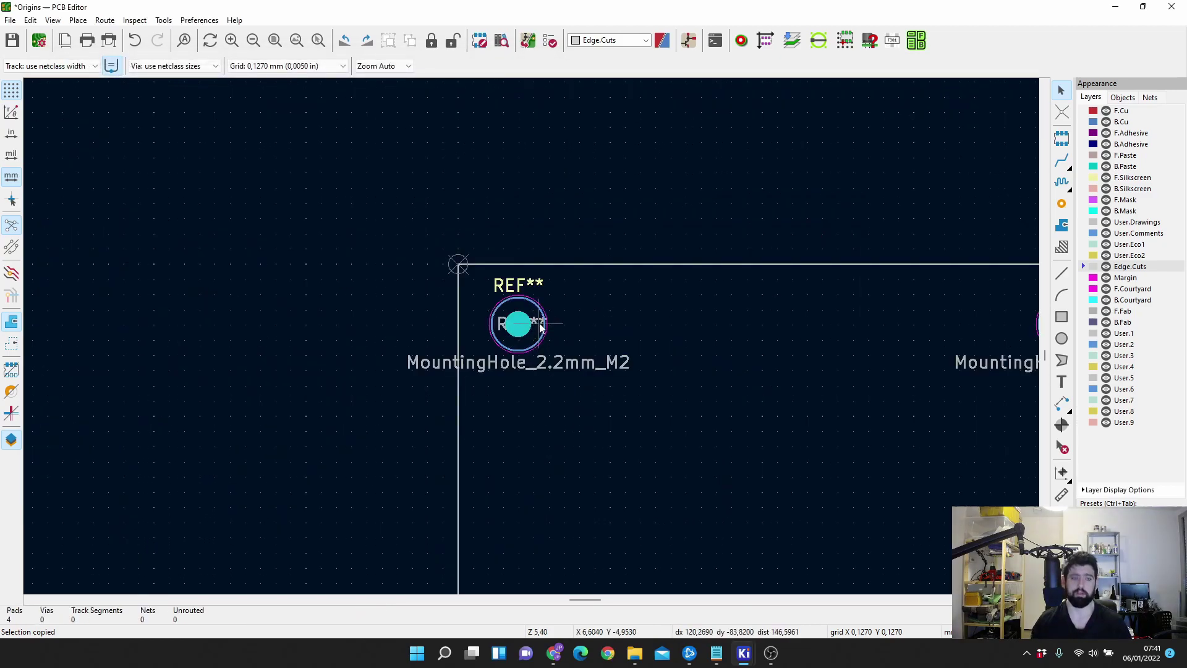
# Lock the upper-left mounting hole and try to move it.
pyautogui.click(537, 316)
pyautogui.press('Escape')
pyautogui.rightClick(535, 314)
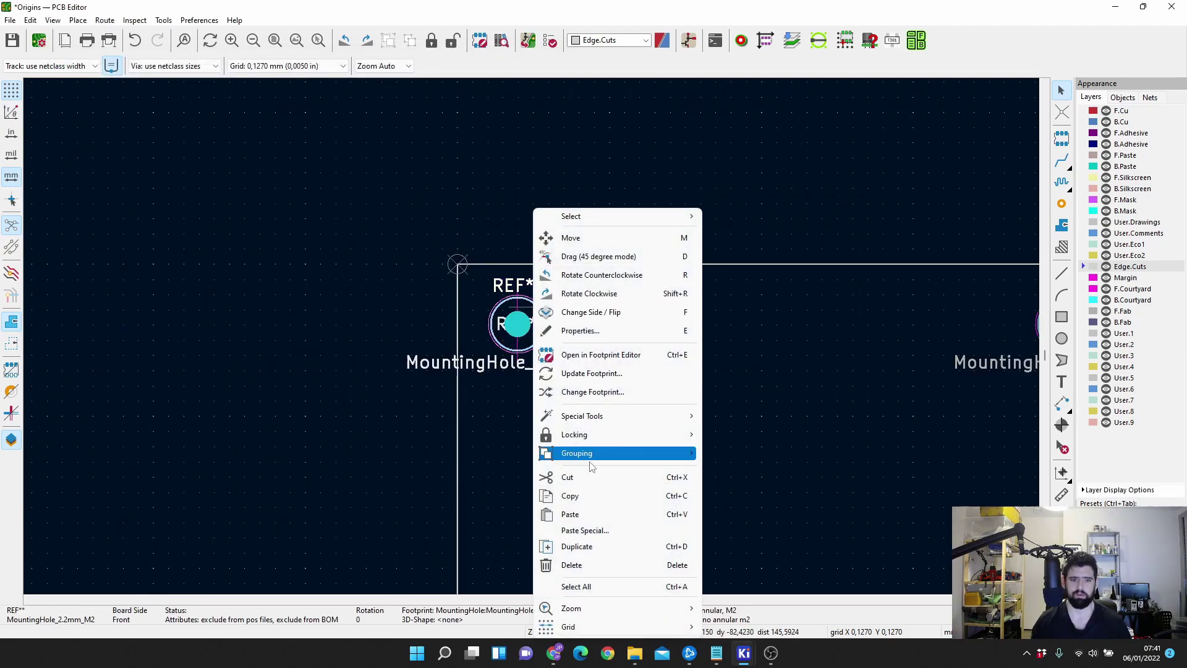
pyautogui.moveTo(623, 423)
pyautogui.click(723, 435)
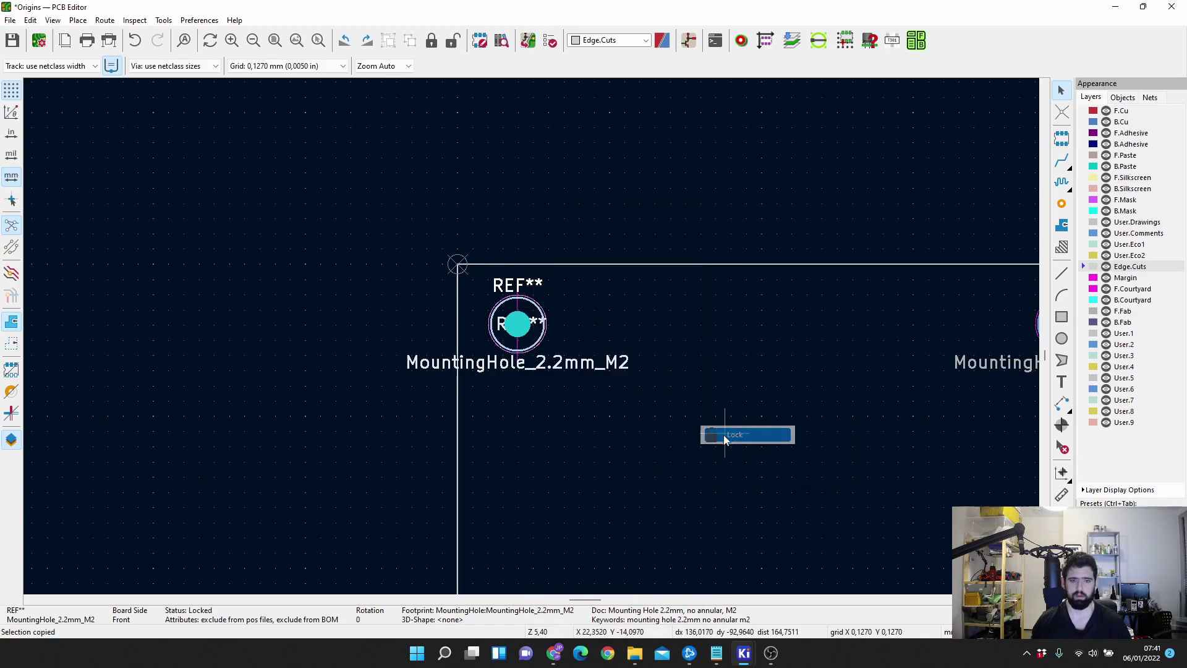
pyautogui.click(528, 328)
pyautogui.click(524, 328)
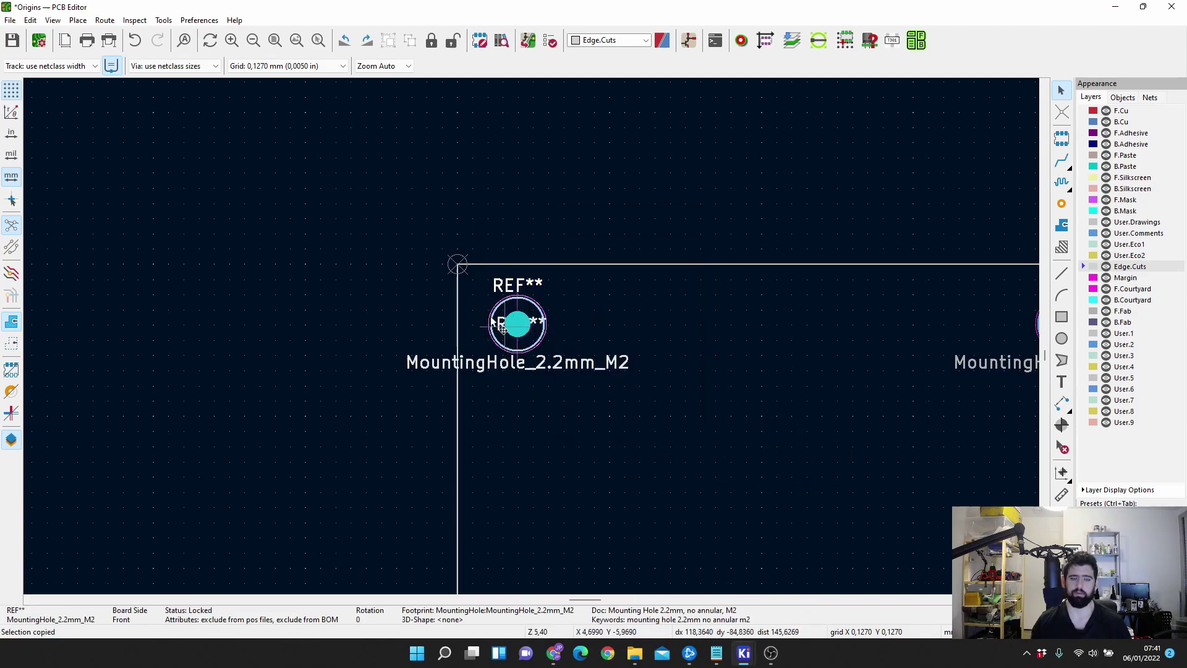
pyautogui.scroll(1, 518, 326)
pyautogui.scroll(-3, 520, 326)
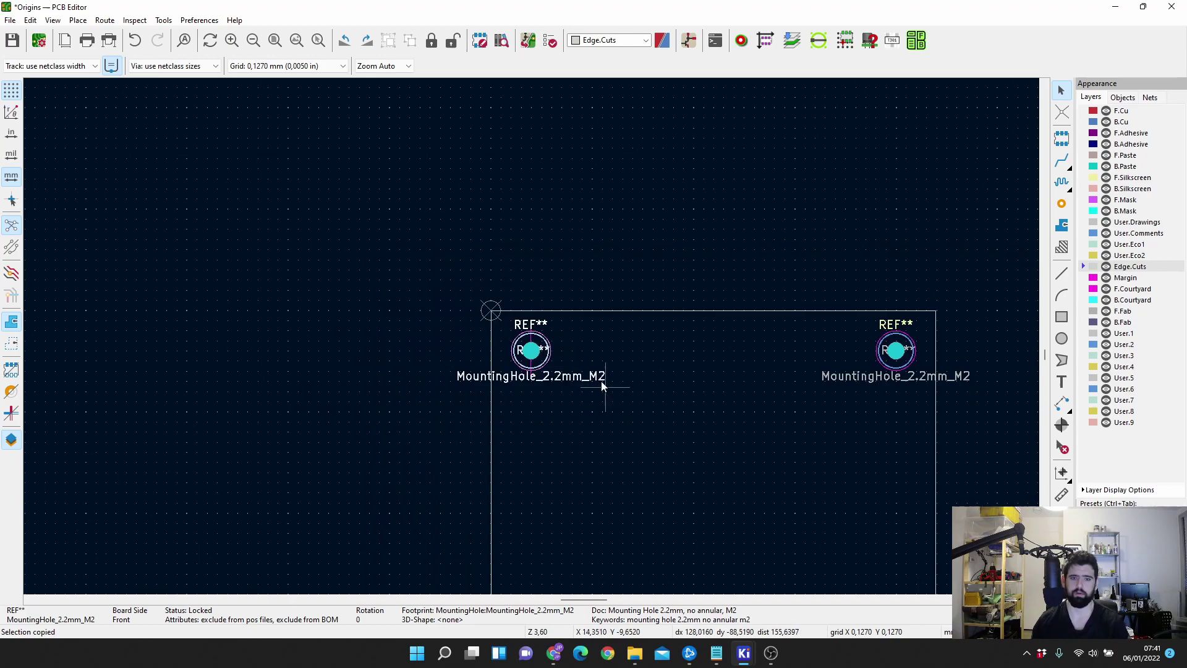
# Nudge the unlocked upper-right mounting hole slightly downward.
pyautogui.moveTo(897, 369); pyautogui.dragTo(823, 325, button='middle')
pyautogui.click(822, 324)
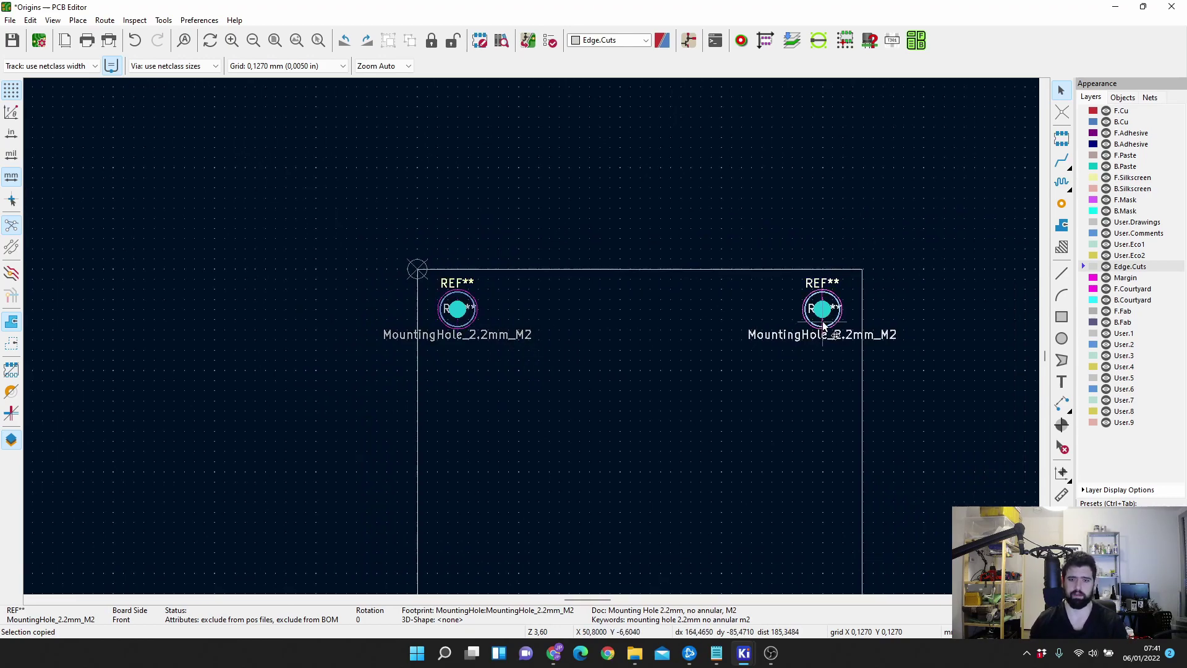
pyautogui.moveTo(825, 326); pyautogui.dragTo(823, 330)
pyautogui.click(789, 248)
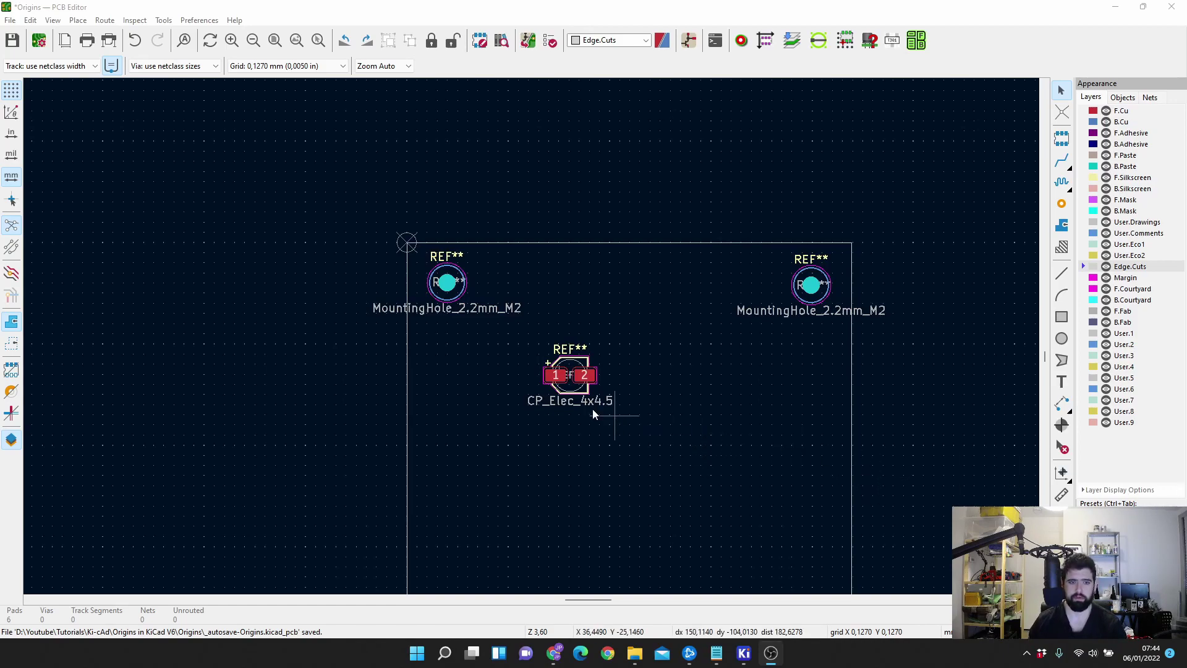
# Place the grid origin at the centre of the upper-left mounting hole.
pyautogui.click(571, 393)
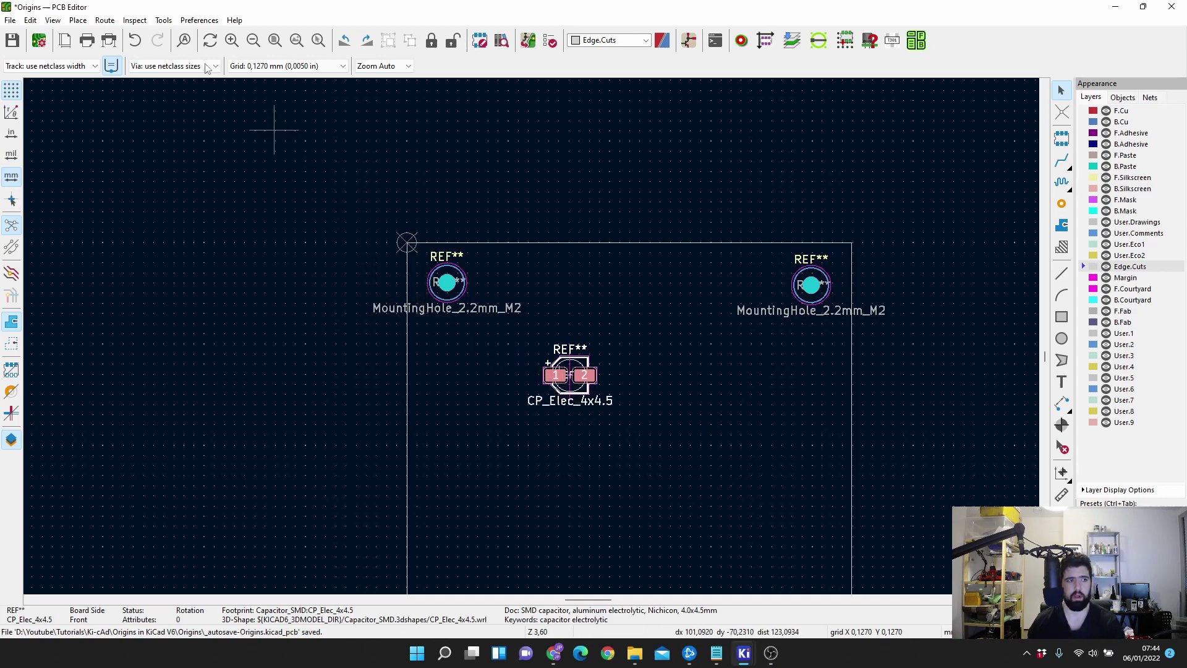
pyautogui.click(78, 19)
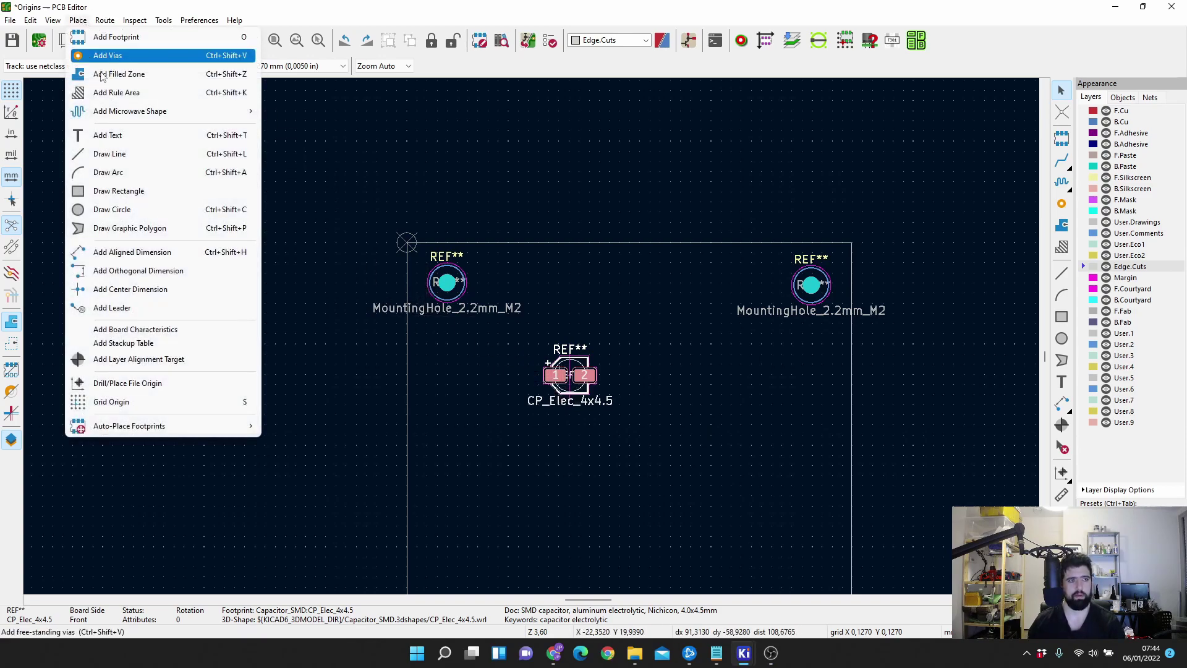
pyautogui.click(141, 402)
pyautogui.scroll(4, 495, 336)
pyautogui.click(503, 336)
pyautogui.scroll(-4, 553, 342)
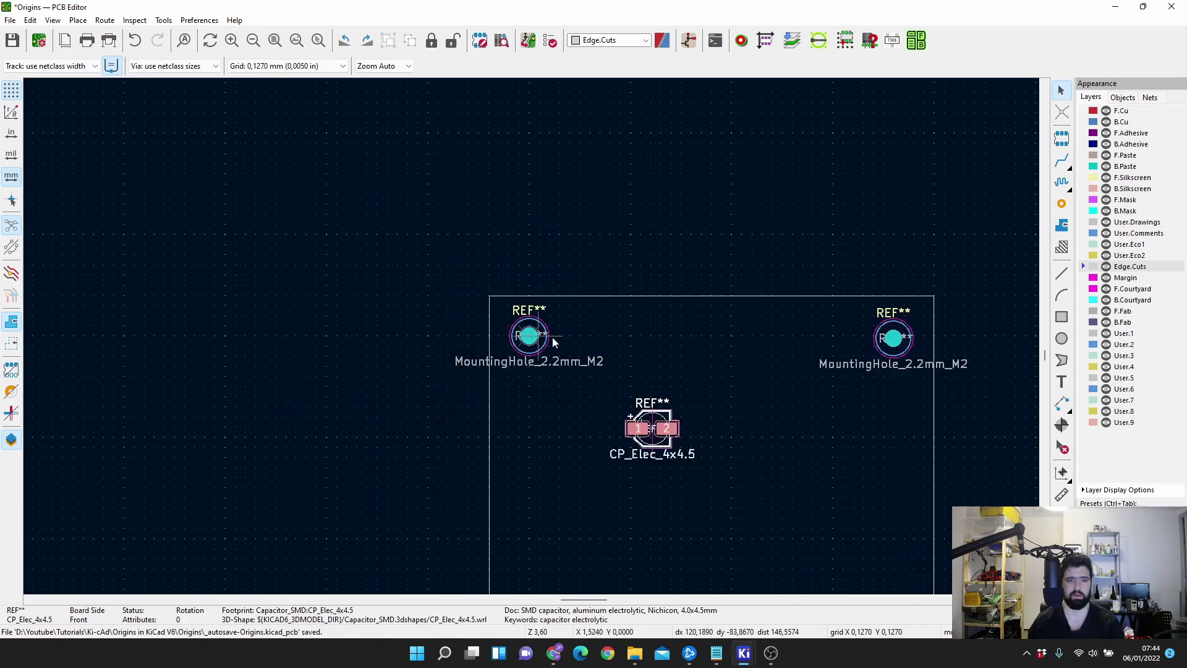
pyautogui.press('Escape')
# Try positioning the CP_Elec_4x4.5 capacitor at X 10 mm, Y 50 mm relative to the mounting hole's grid origin.
pyautogui.click(656, 424)
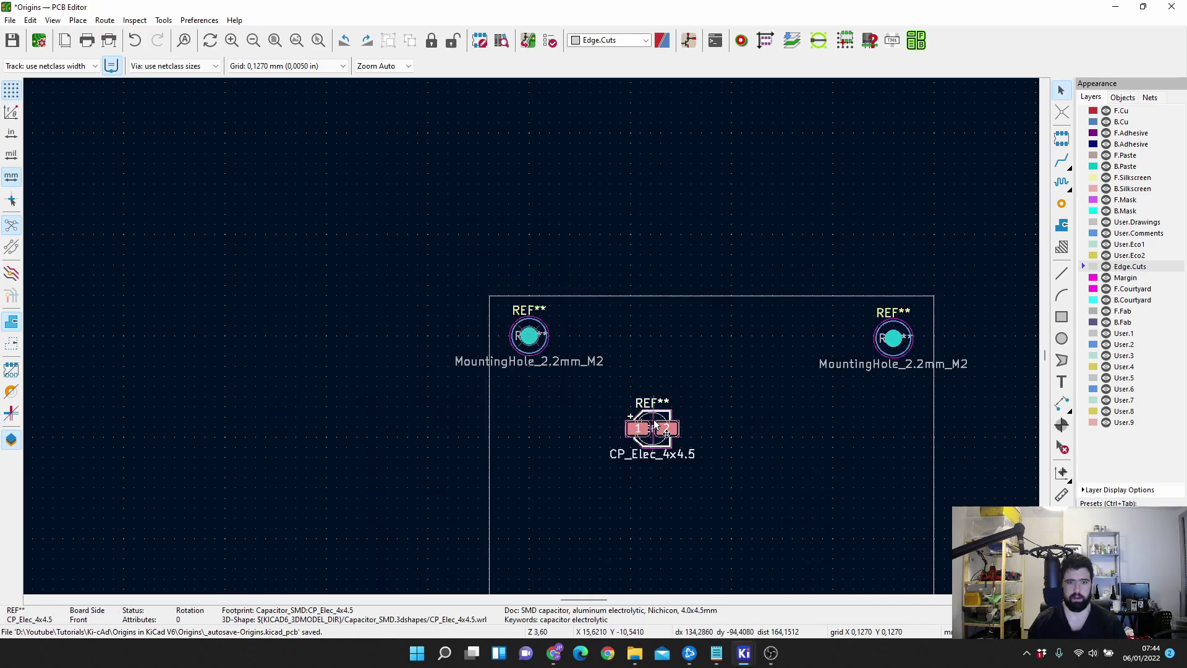
pyautogui.doubleClick(649, 418)
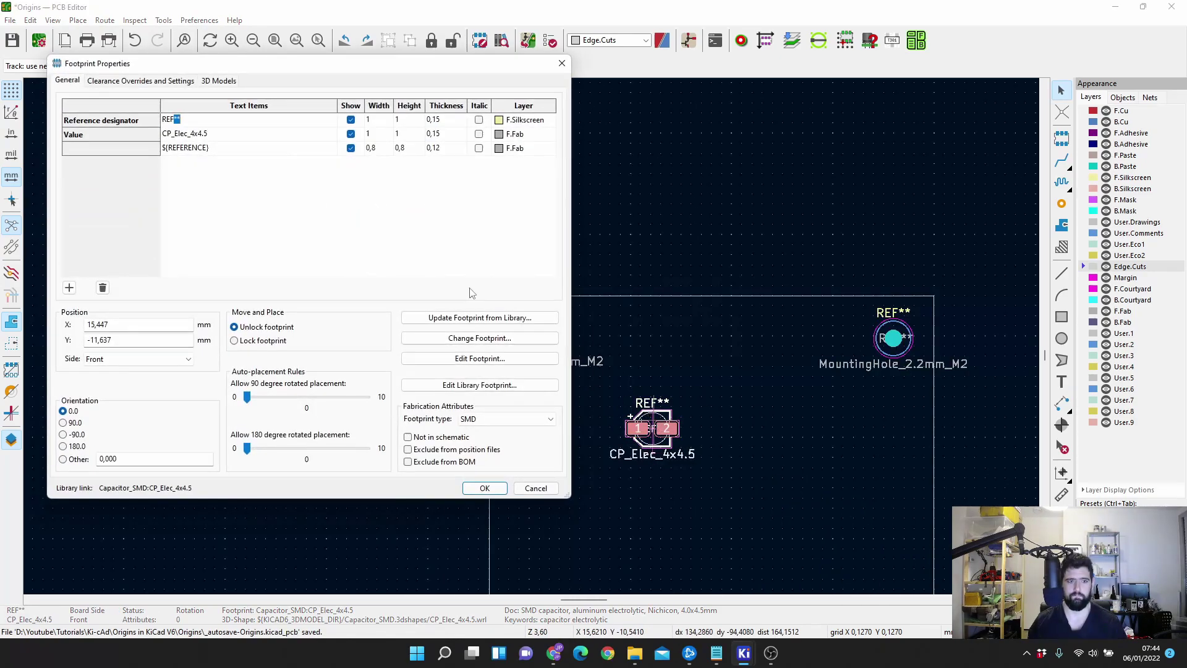
pyautogui.click(113, 325)
pyautogui.write('10')
pyautogui.press('Tab')
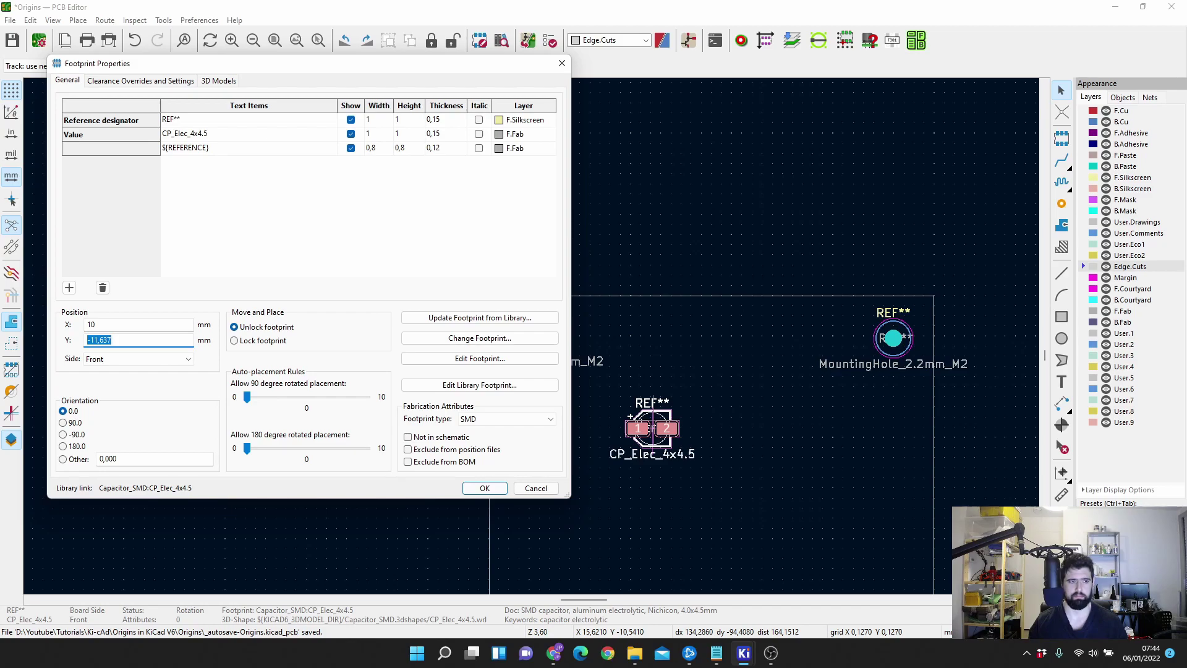
pyautogui.write('50')
pyautogui.press('Return')
pyautogui.scroll(-4, 533, 343)
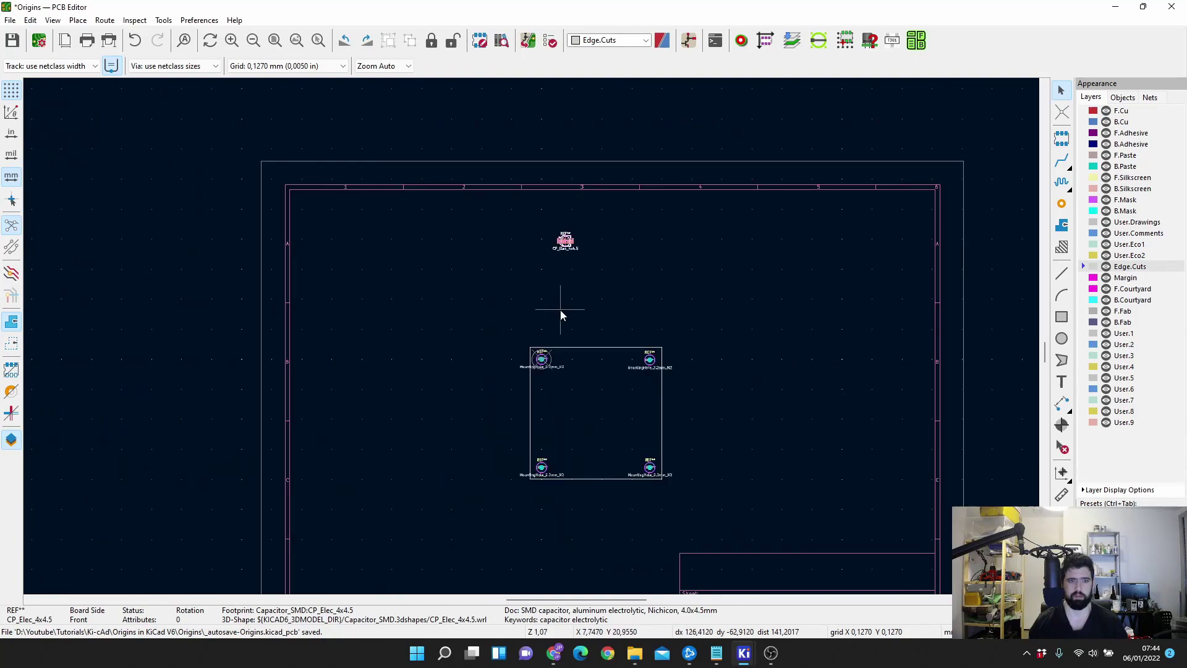
# Check the upper-left mounting hole's X and Y position in its footprint properties.
pyautogui.scroll(7, 564, 377)
pyautogui.click(432, 232)
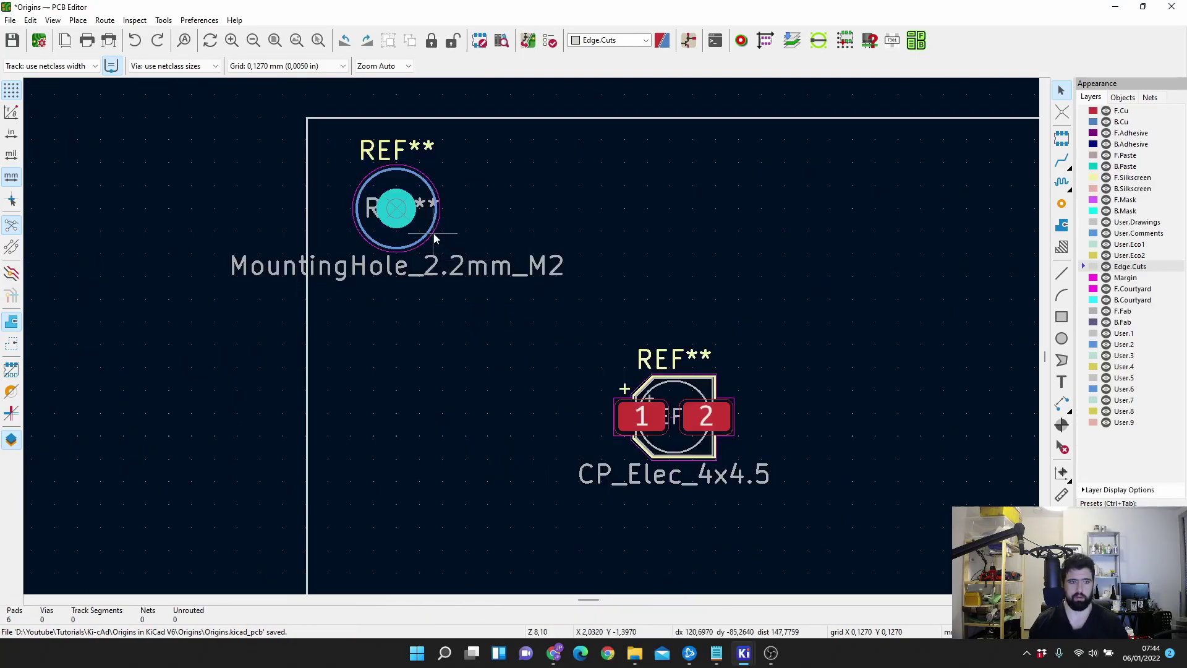
pyautogui.doubleClick(432, 232)
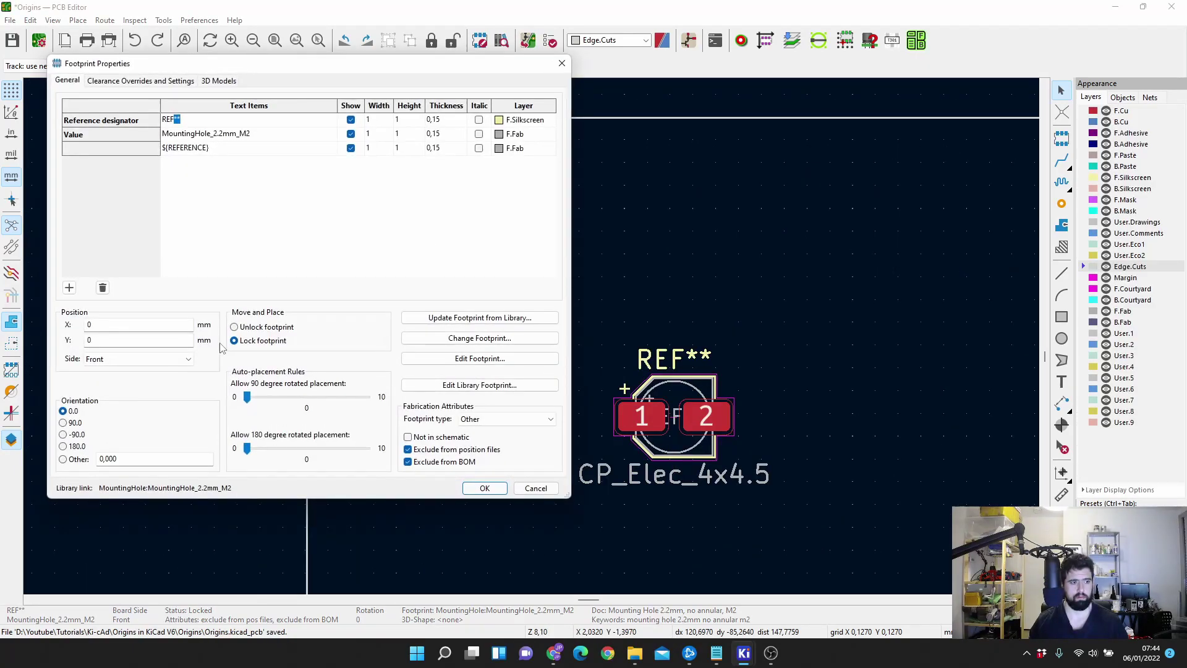
pyautogui.click(561, 63)
# Set the CP_Elec_4x4.5 capacitor's position to X 10 mm, Y 0 mm relative to the mounting hole's grid origin.
pyautogui.click(699, 455)
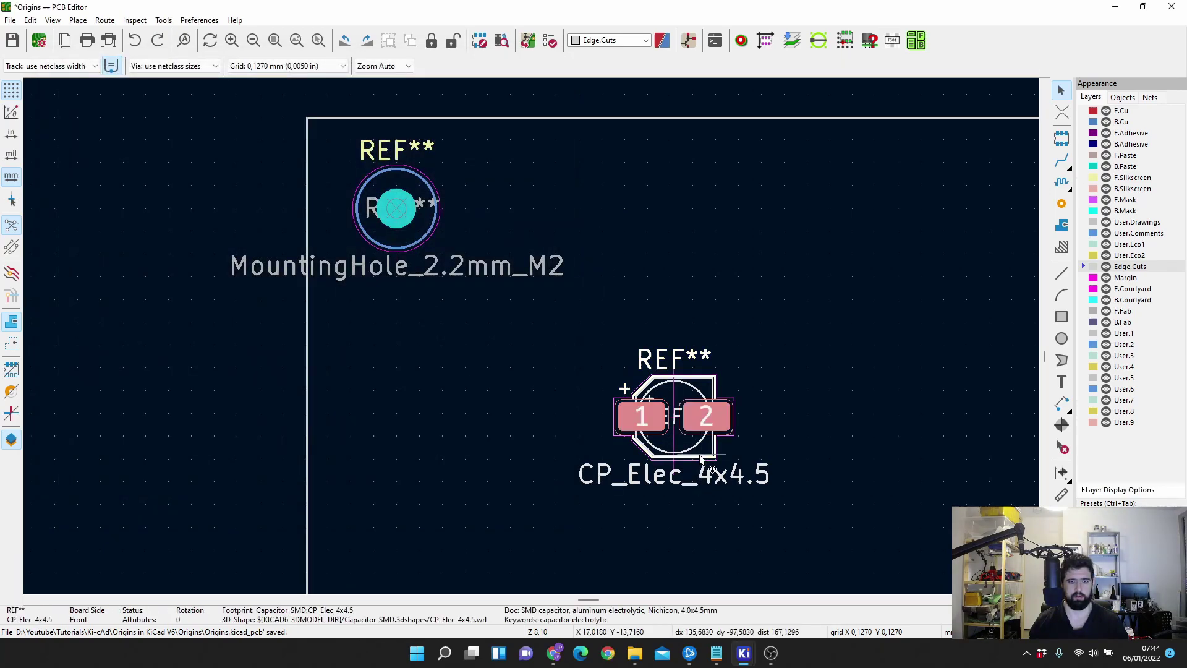
pyautogui.doubleClick(654, 420)
pyautogui.click(141, 325)
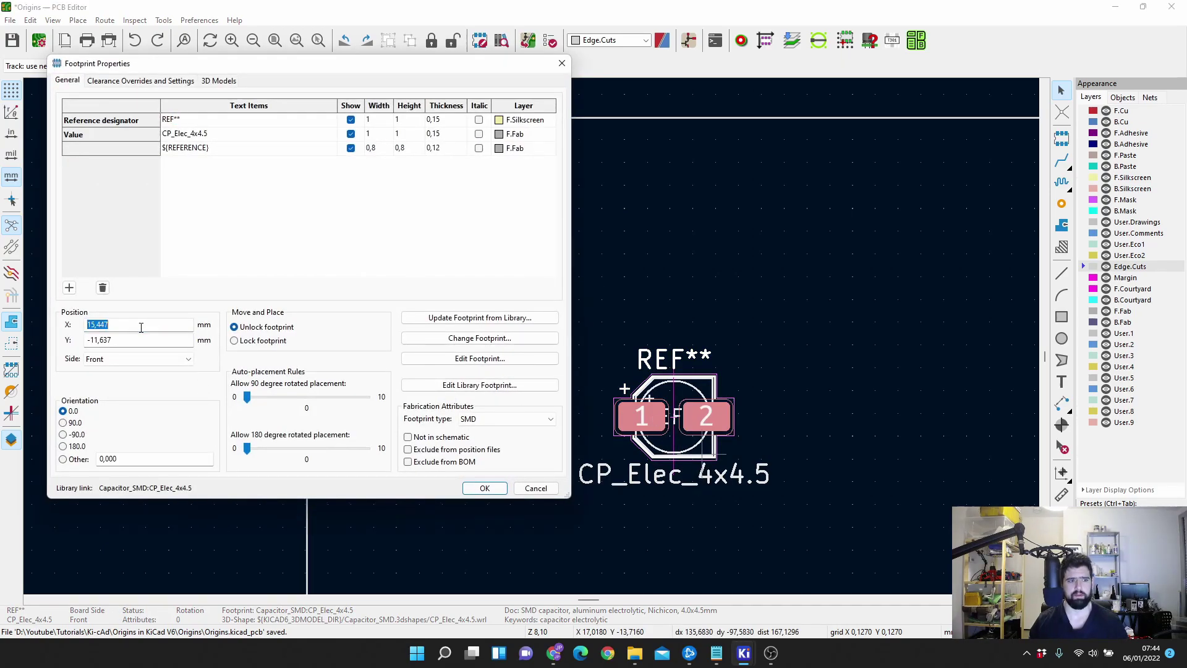
pyautogui.write('10')
pyautogui.press('Tab')
pyautogui.write('0')
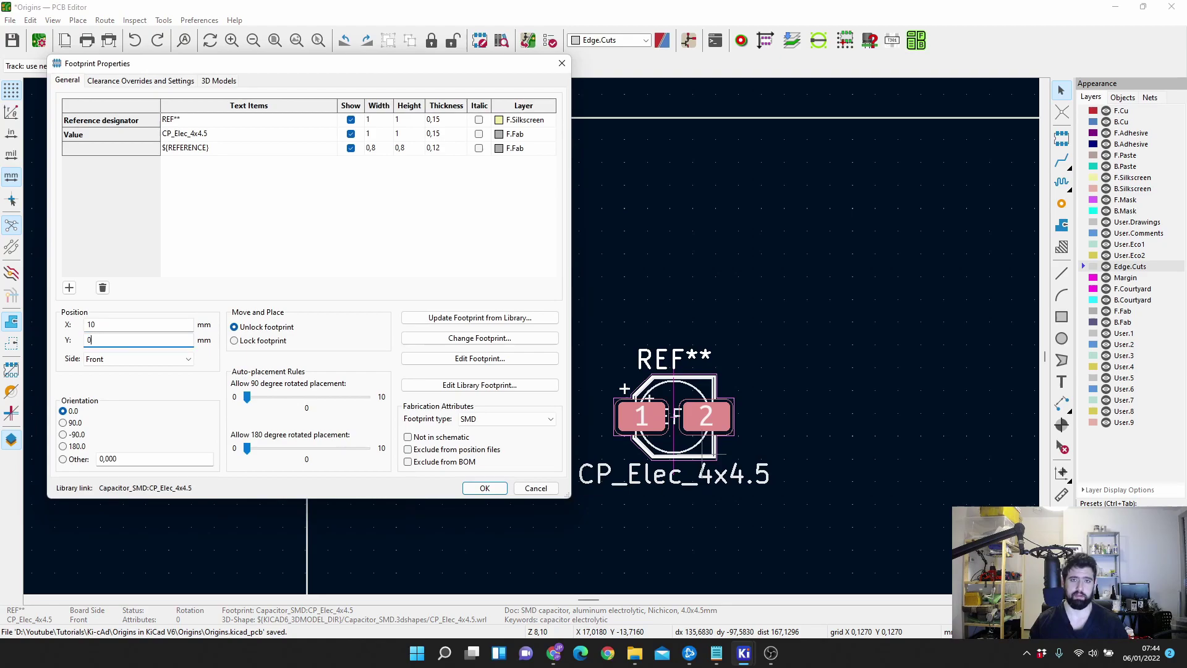
pyautogui.press('Return')
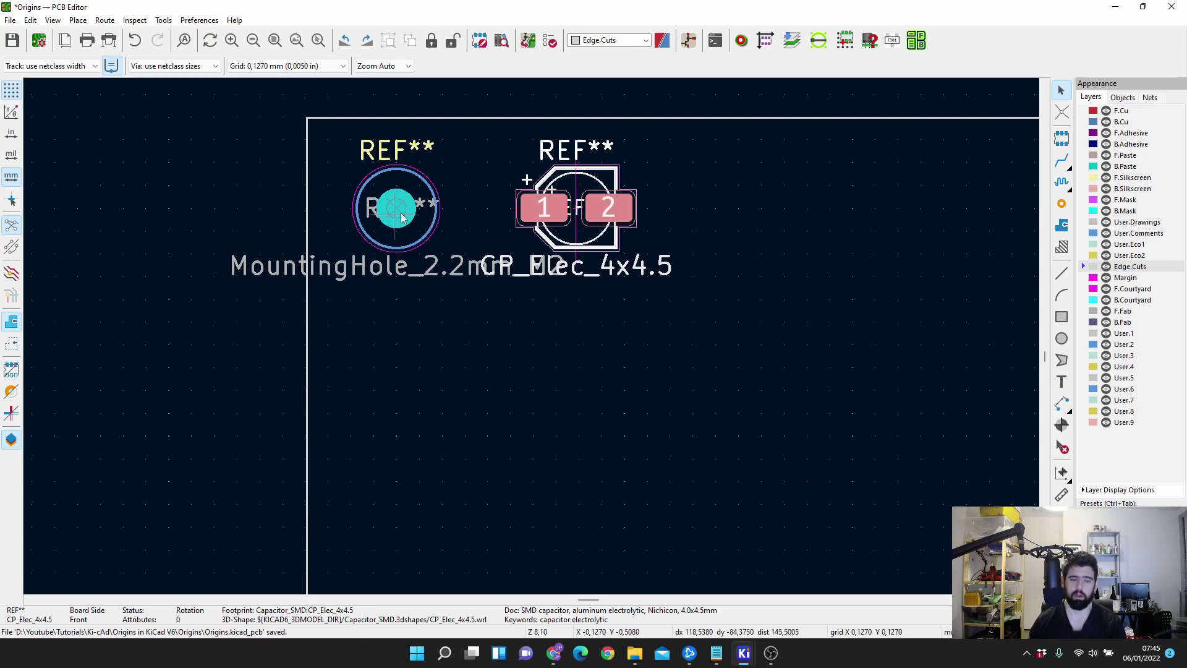
# Set the CP_Elec_4x4.5 capacitor's X position to 11.1 mm relative to the mounting hole's grid origin.
pyautogui.scroll(3, 408, 221)
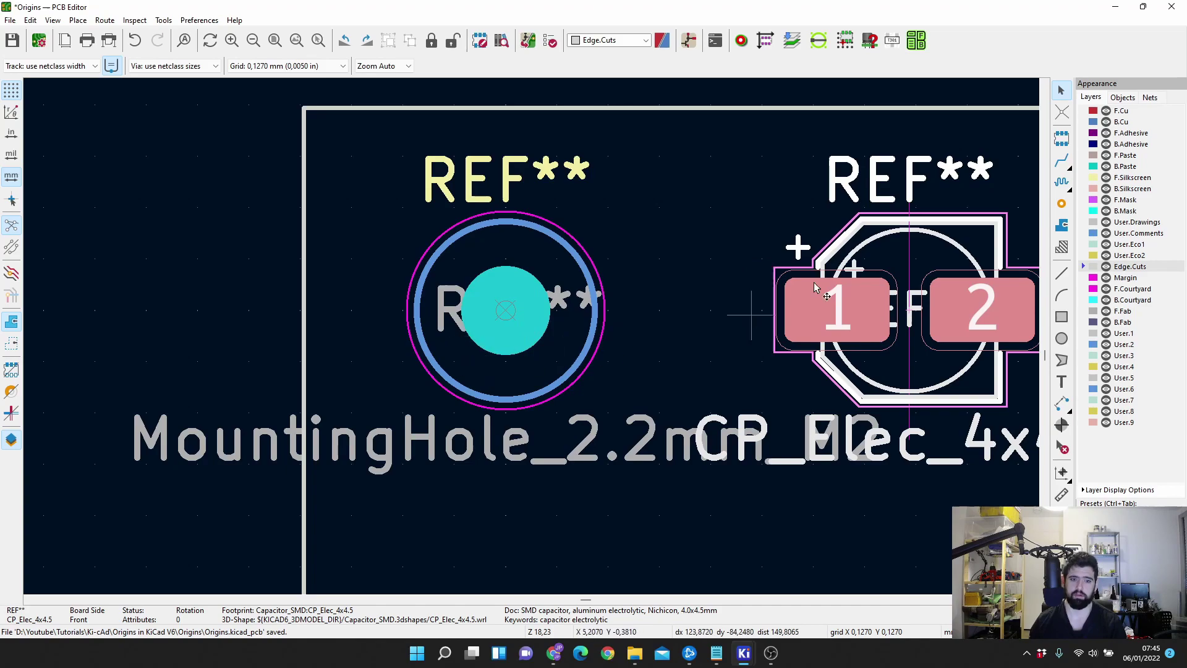
pyautogui.doubleClick(928, 230)
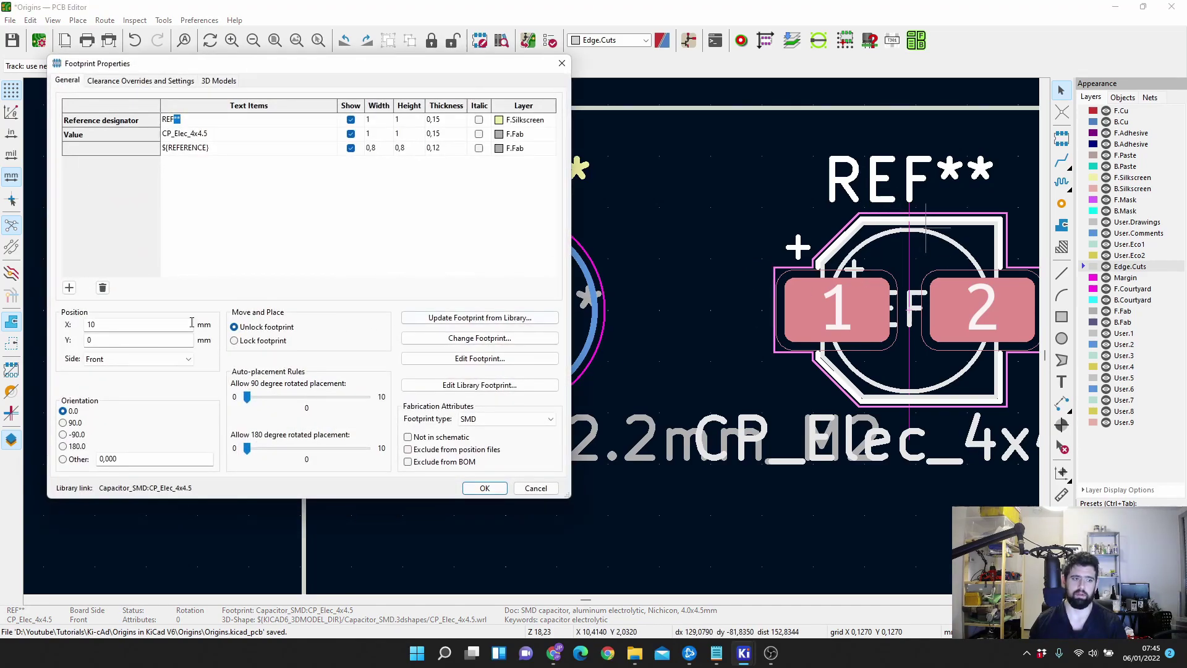
pyautogui.click(123, 325)
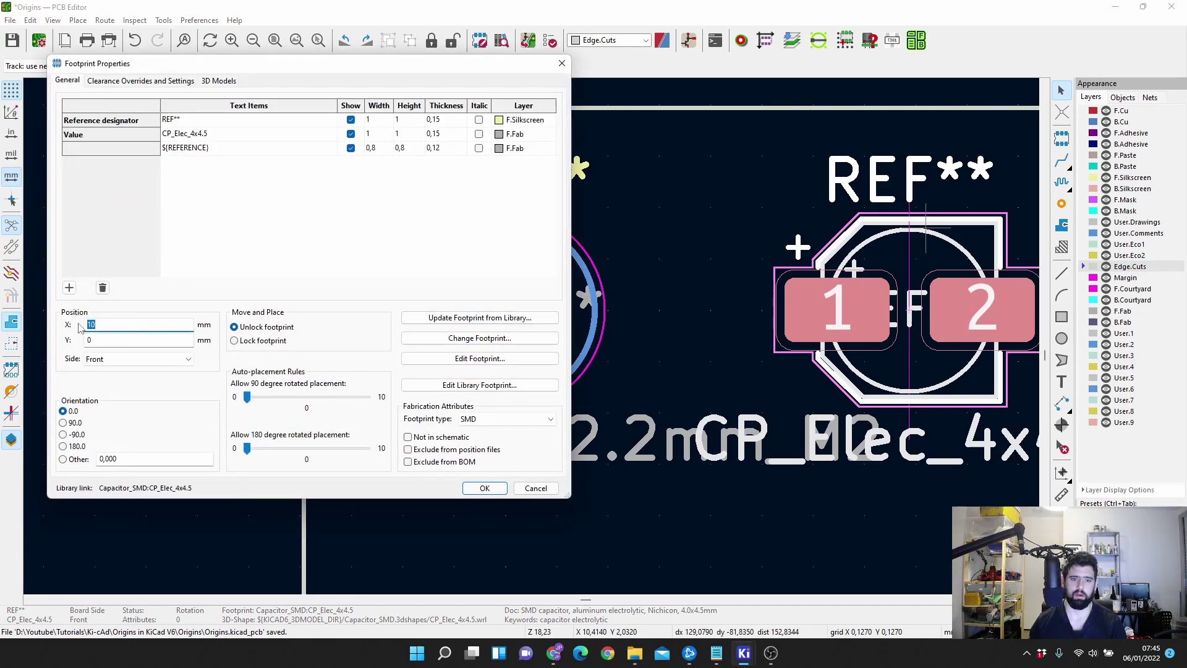
pyautogui.write('11.1')
pyautogui.press('Return')
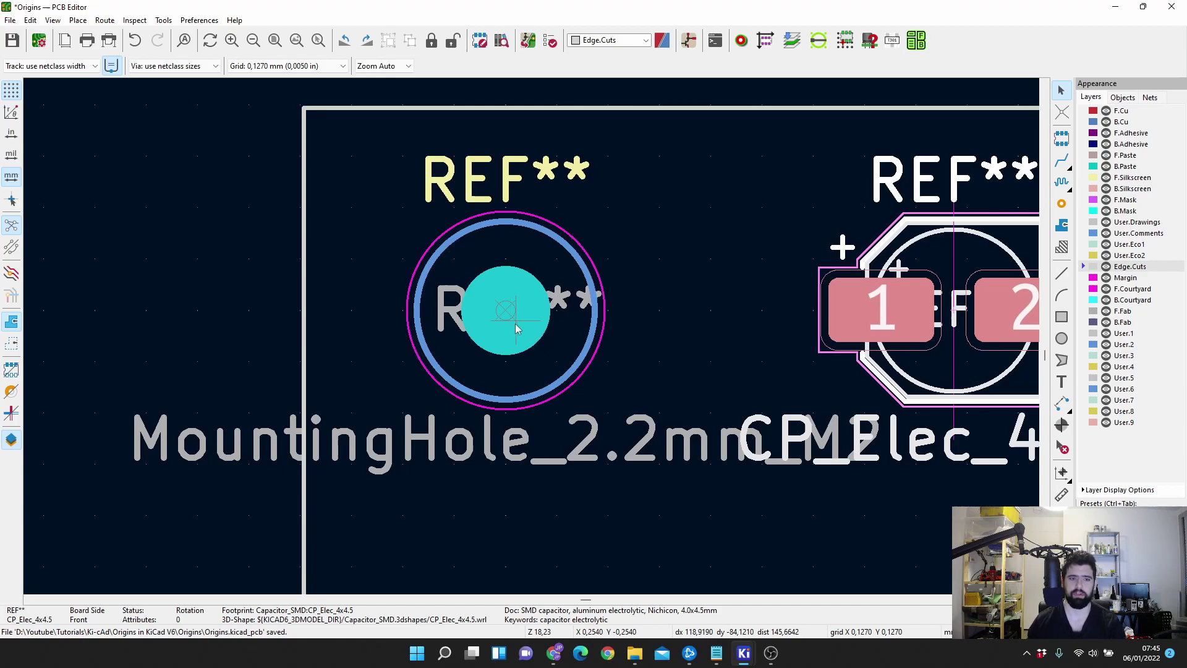
# Place the grid origin slightly right of the upper-left mounting hole's centre and check the capacitor's position in its footprint properties.
pyautogui.click(552, 316)
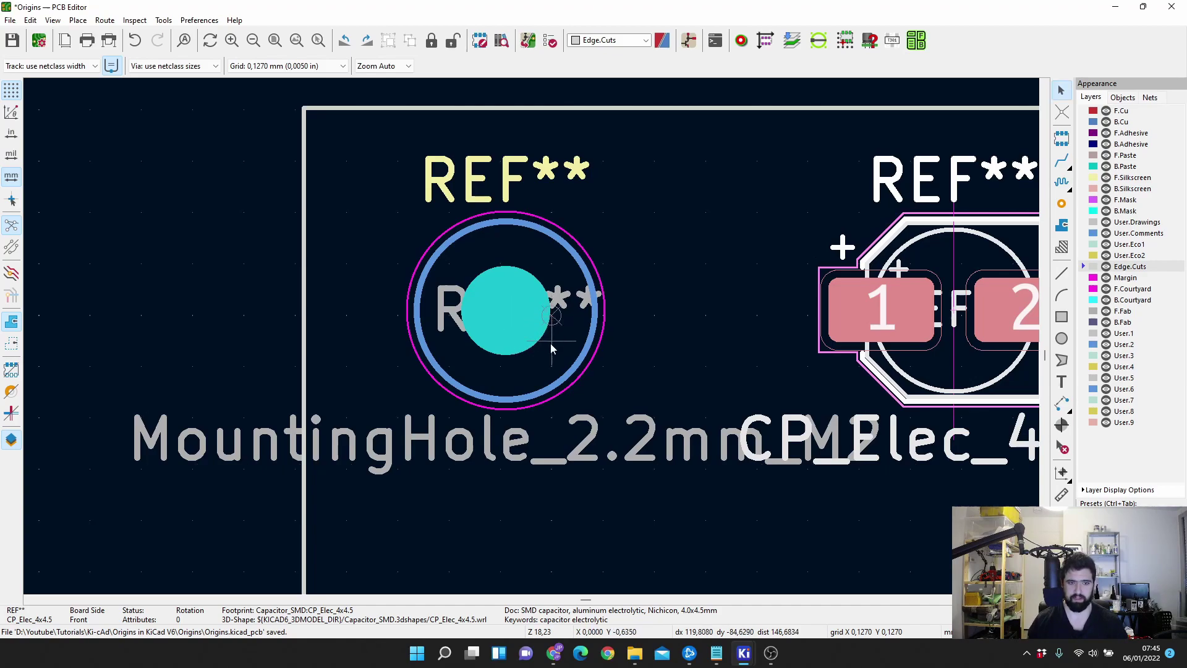
pyautogui.doubleClick(863, 358)
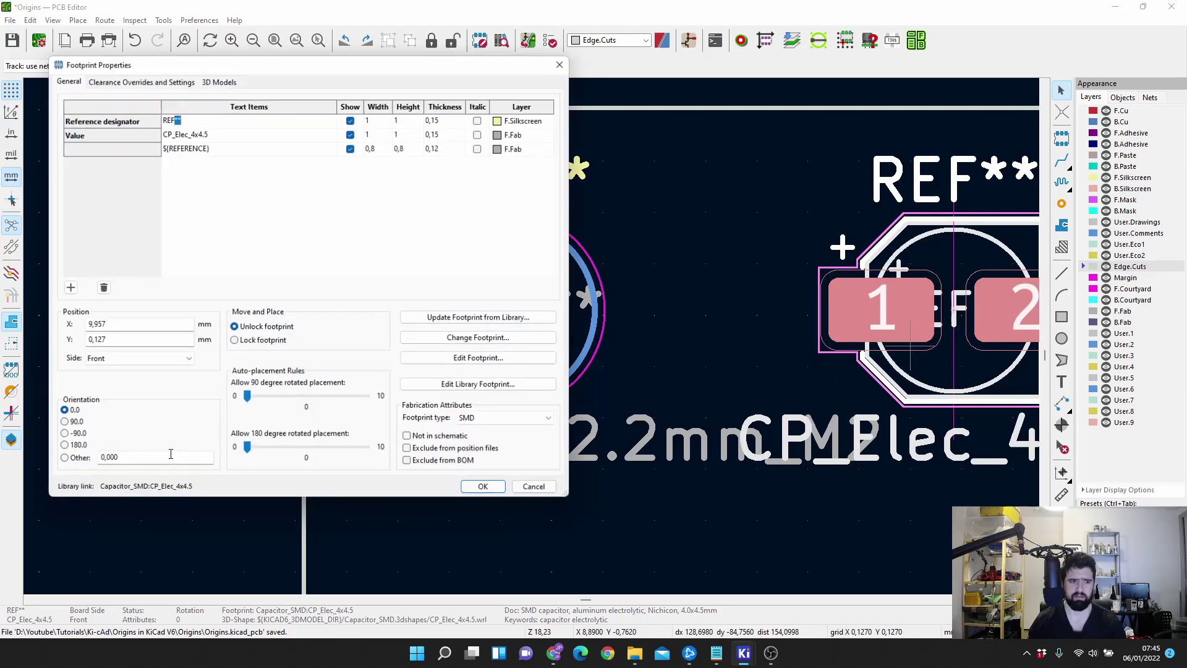
pyautogui.click(562, 62)
# Place the drill/place file origin at the board outline's lower-left corner.
pyautogui.scroll(3, 536, 328)
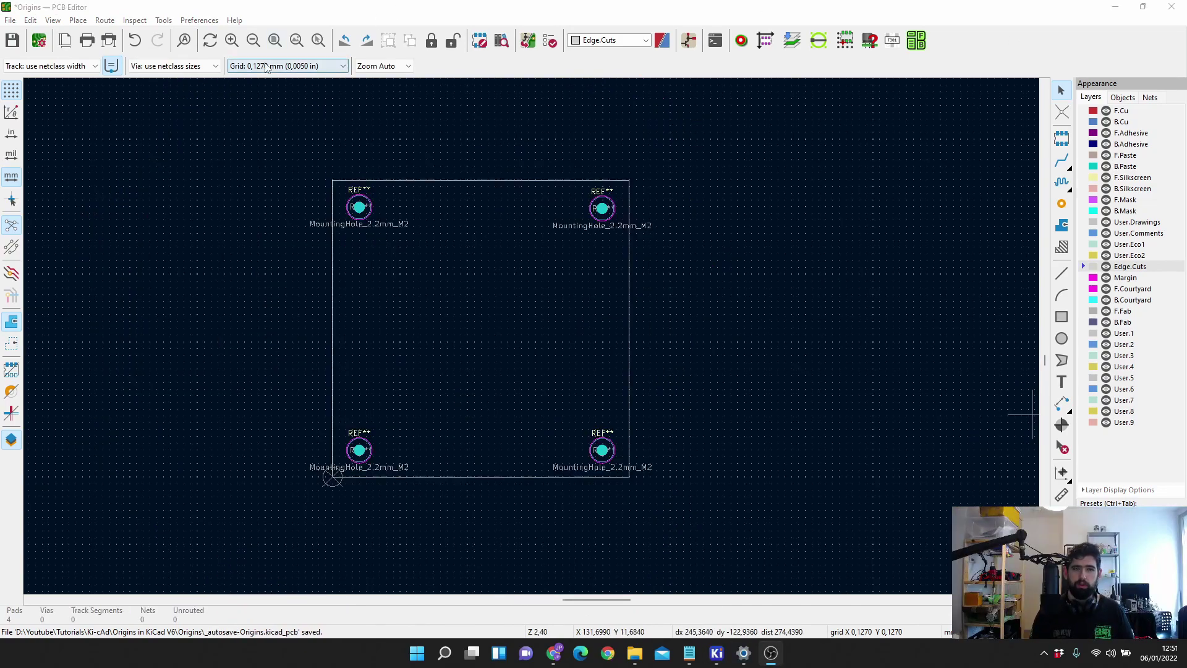
pyautogui.click(78, 19)
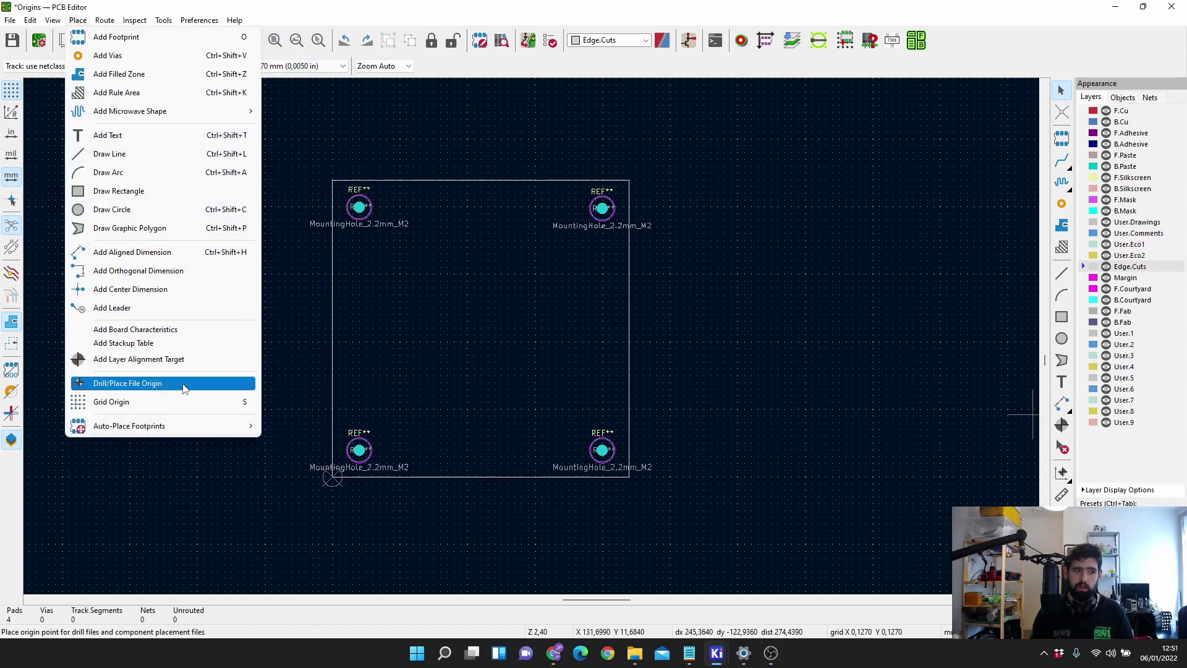
pyautogui.click(183, 384)
pyautogui.scroll(5, 303, 439)
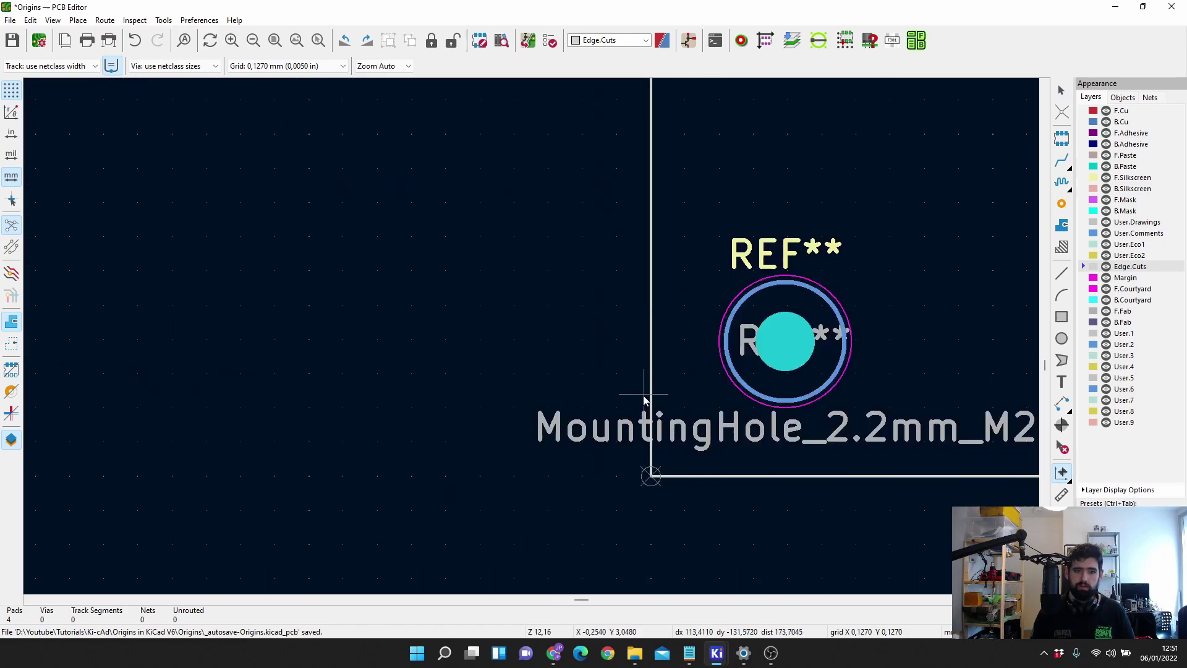
pyautogui.click(650, 476)
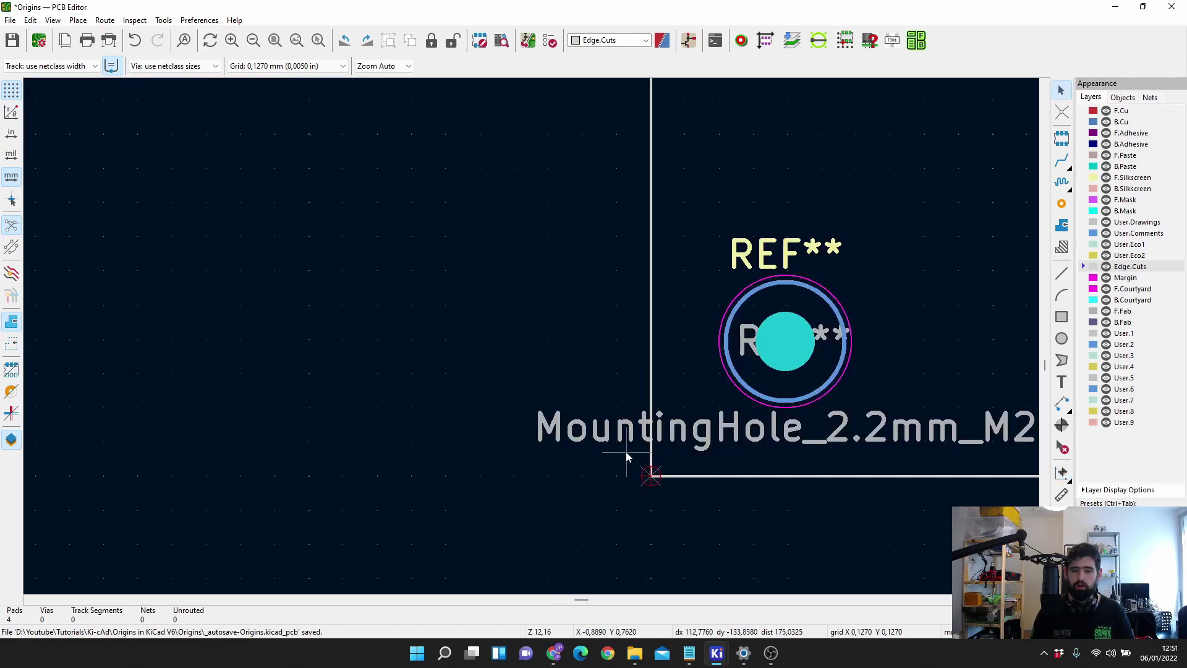
# Place an ESP32-WROOM-32 footprint between the two lower mounting holes, at about X 28.07 mm, Y 16.76 mm.
pyautogui.scroll(-4, 457, 247)
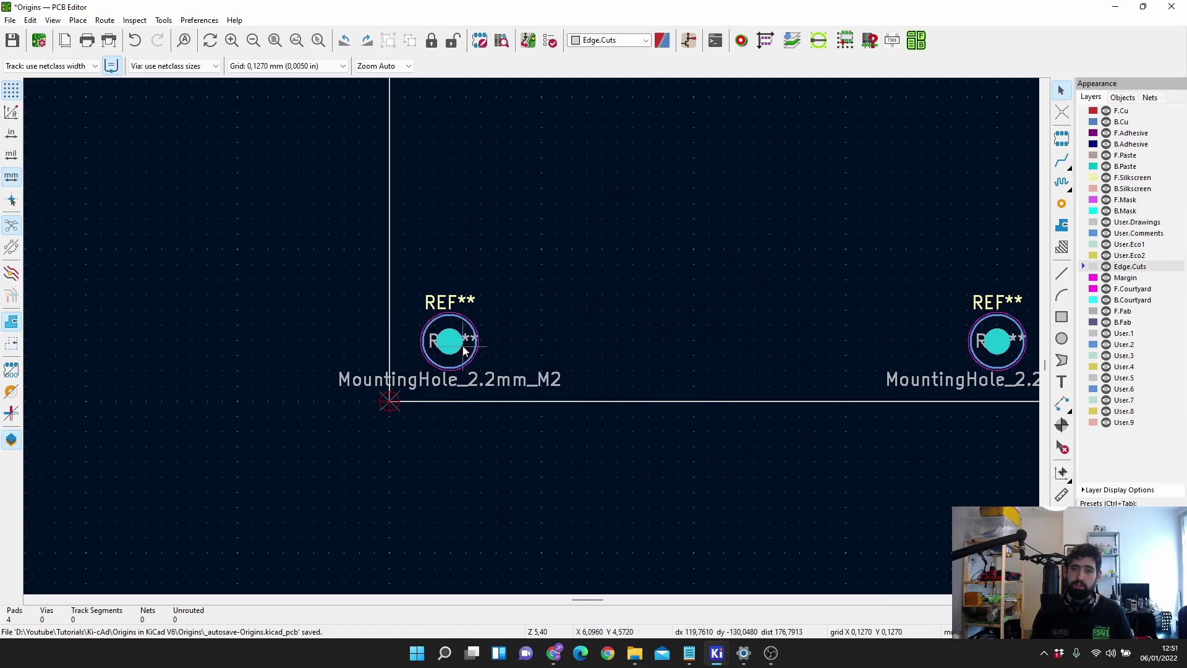
pyautogui.moveTo(520, 325); pyautogui.dragTo(505, 343, button='middle')
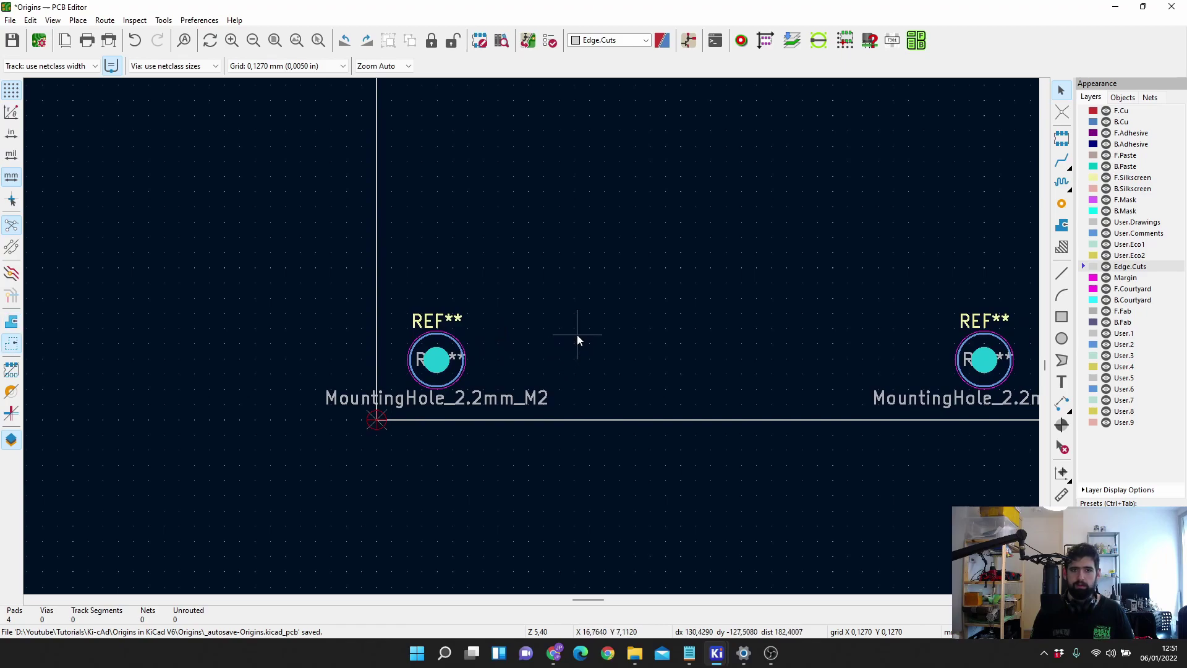
pyautogui.press('a')
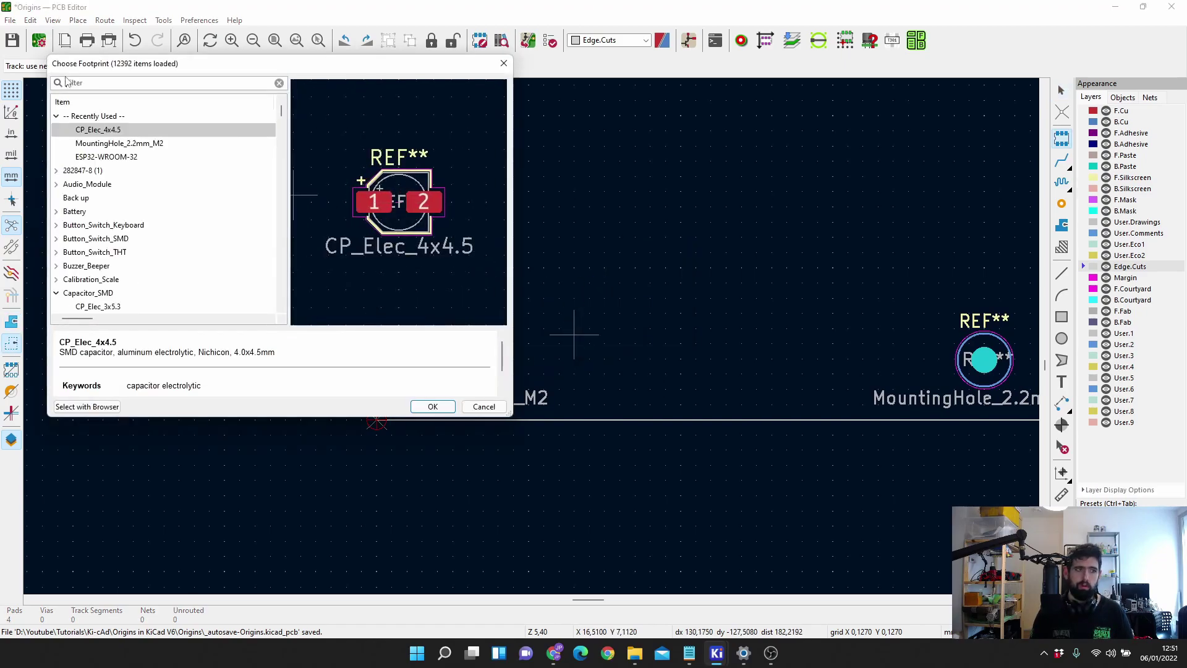
pyautogui.click(120, 157)
pyautogui.click(433, 406)
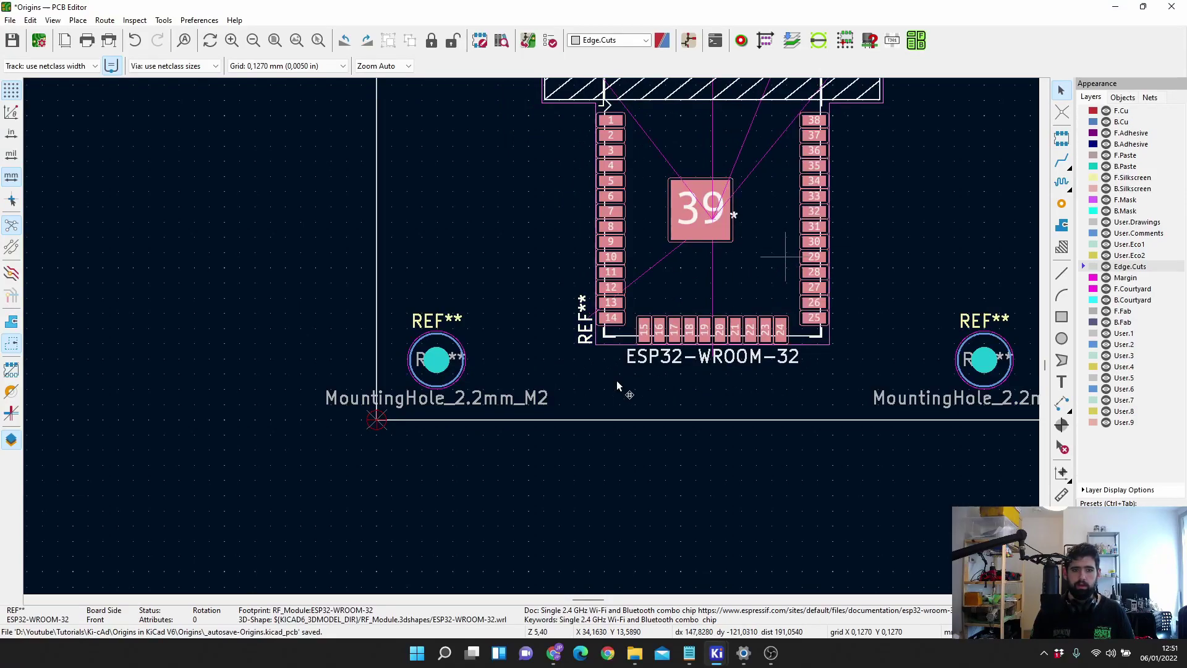
# Check the ESP32-WROOM-32's position in its footprint properties and examine its centre relative to the origin at the board's lower-left corner.
pyautogui.press('e')
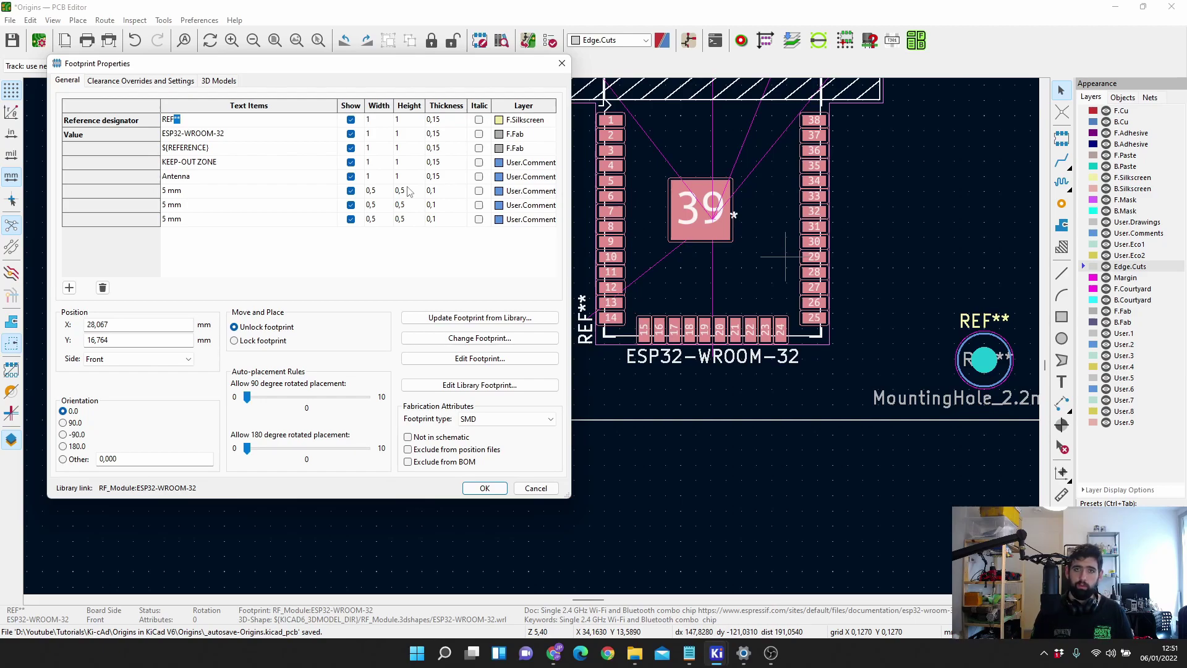
pyautogui.click(561, 63)
pyautogui.scroll(2, 702, 229)
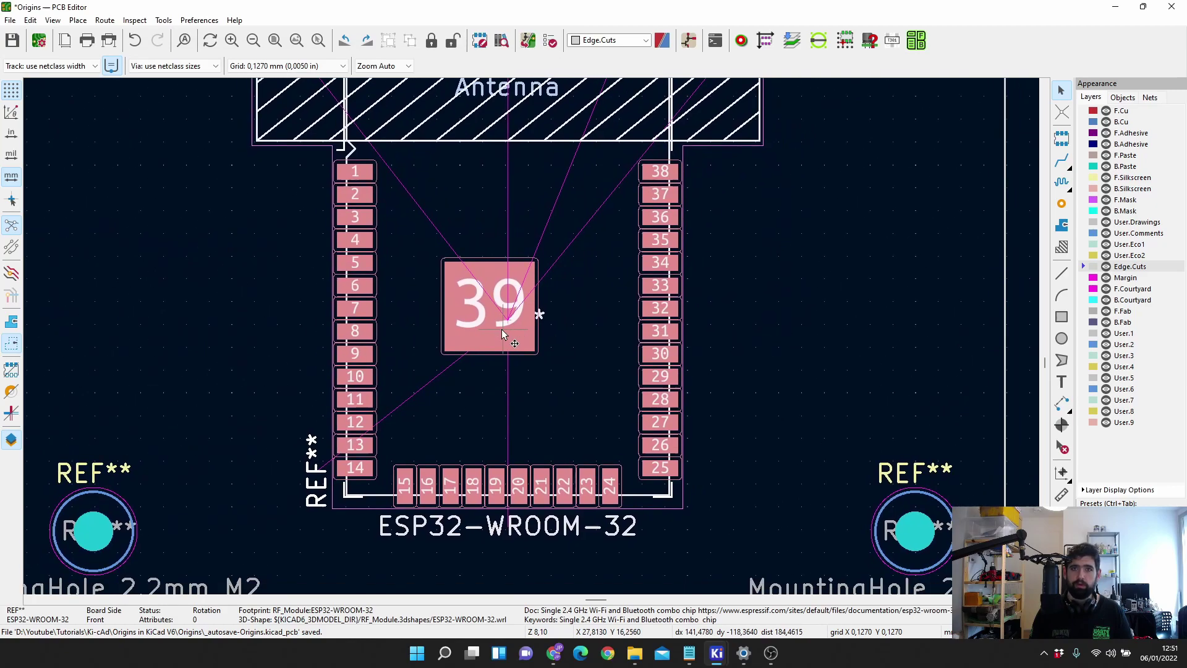
pyautogui.scroll(-3, 502, 329)
pyautogui.scroll(2, 525, 341)
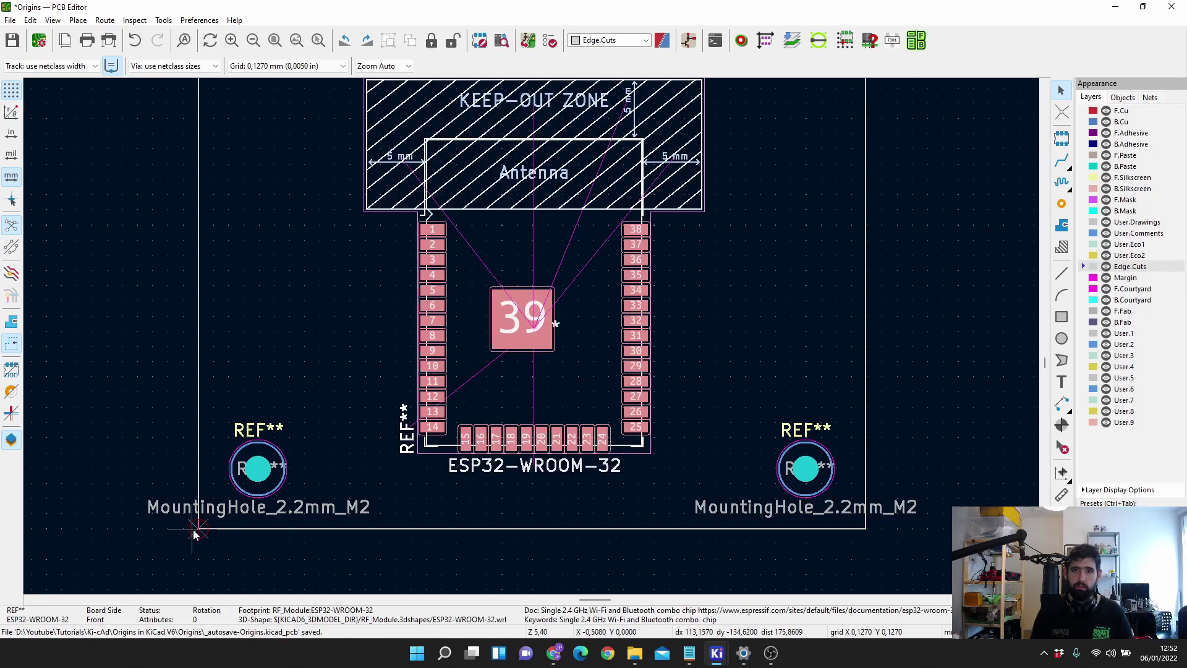
pyautogui.scroll(5, 194, 533)
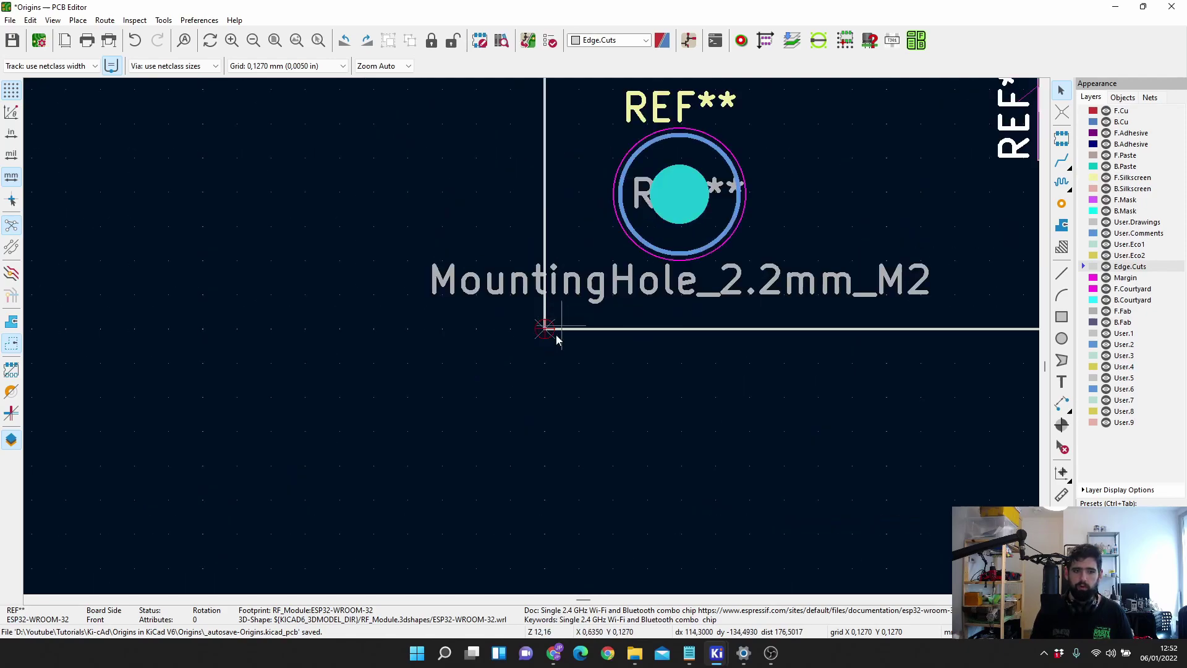
pyautogui.moveTo(562, 321); pyautogui.dragTo(472, 378, button='middle')
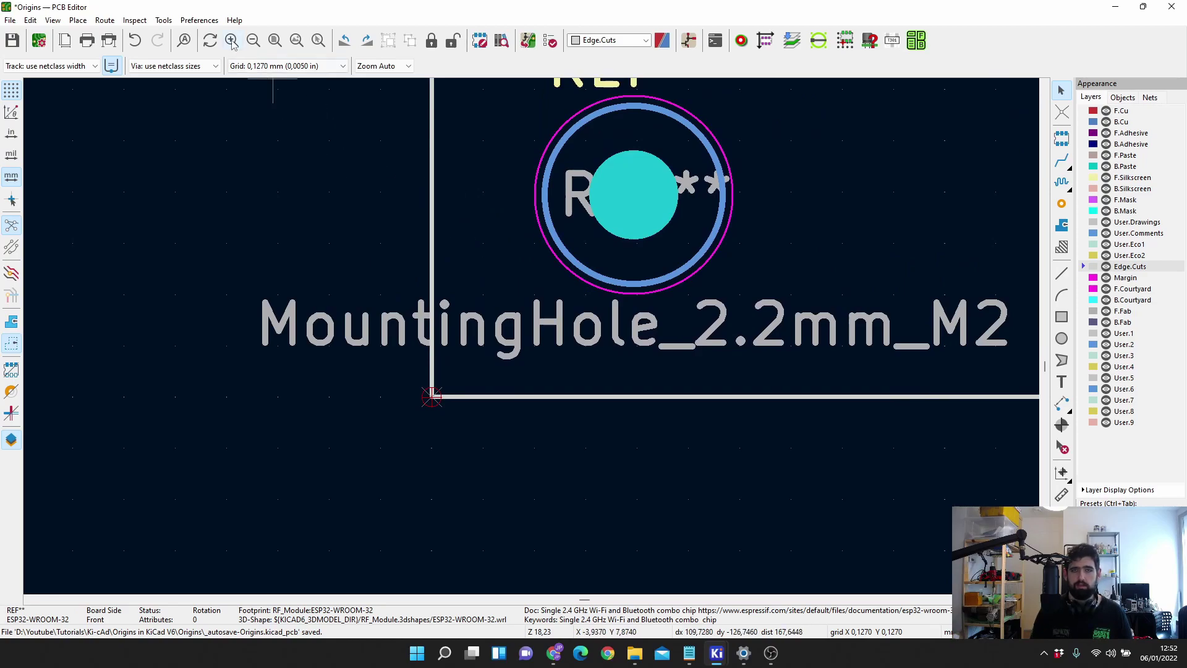
# Generate component placement files in ASCII format and millimetres, separate for front and back, using the drill/place file origin.
pyautogui.click(11, 20)
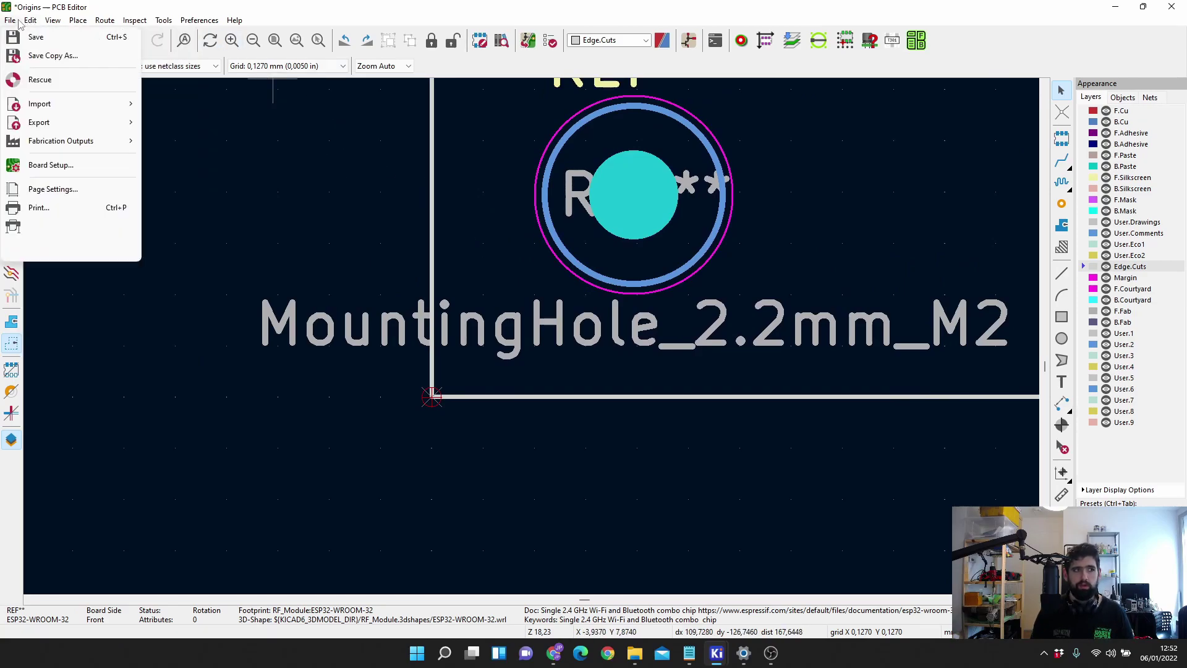
pyautogui.moveTo(68, 146)
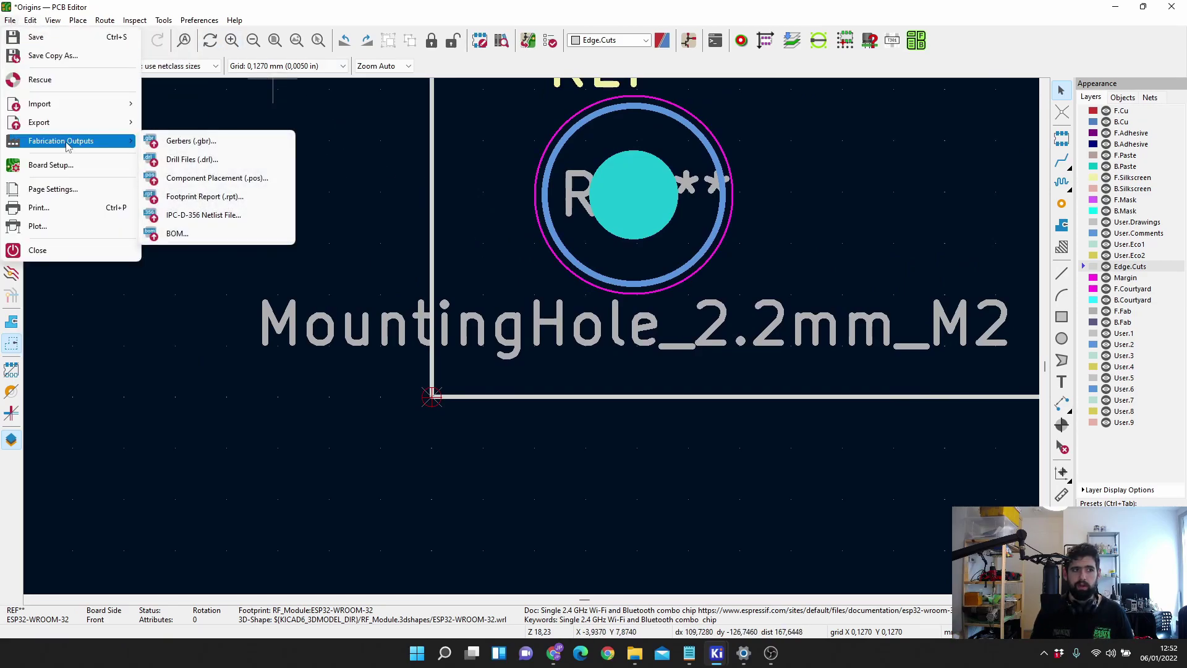
pyautogui.click(232, 178)
pyautogui.click(696, 459)
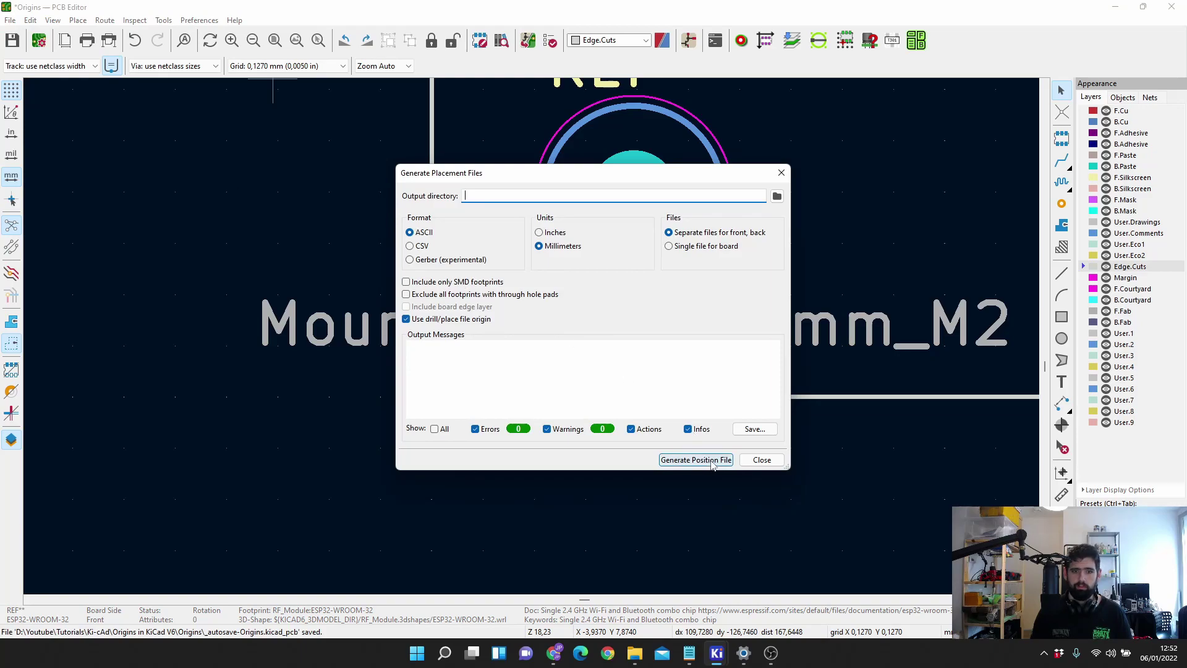
# Open the Origins project folder and inspect the generated Origins-bottom position file.
pyautogui.click(777, 197)
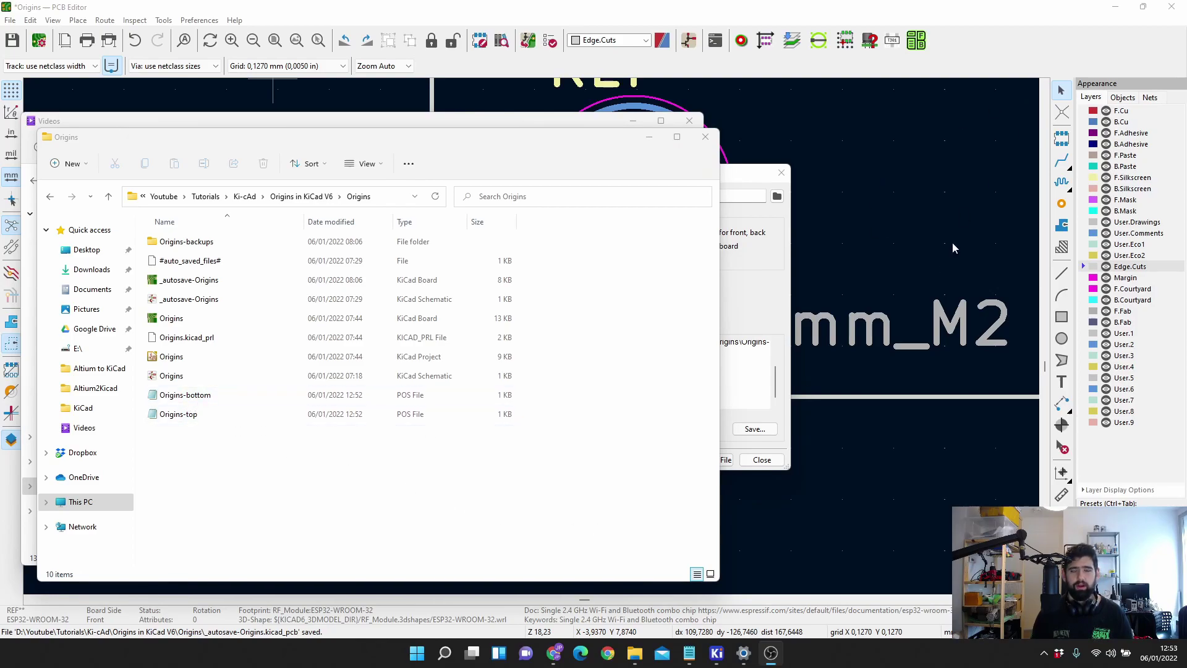
pyautogui.doubleClick(297, 401)
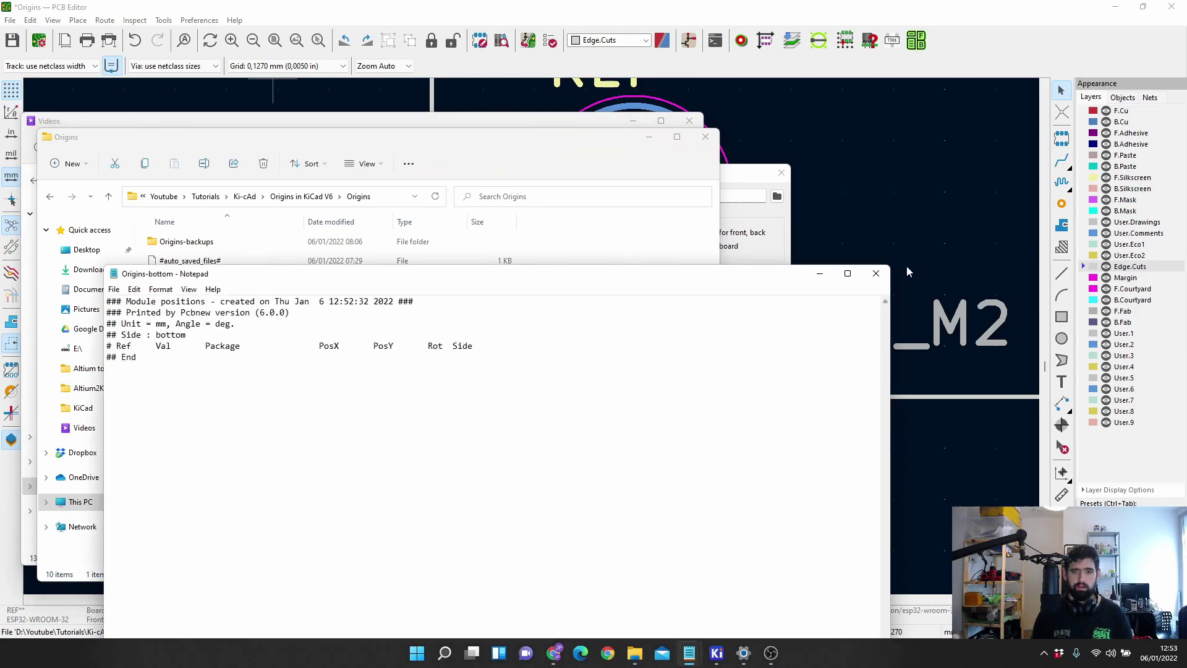
pyautogui.click(876, 273)
# Read the ESP32-WROOM-32's coordinates in the Origins-top position file, and close the file, the folder windows and the placement file dialog.
pyautogui.doubleClick(234, 413)
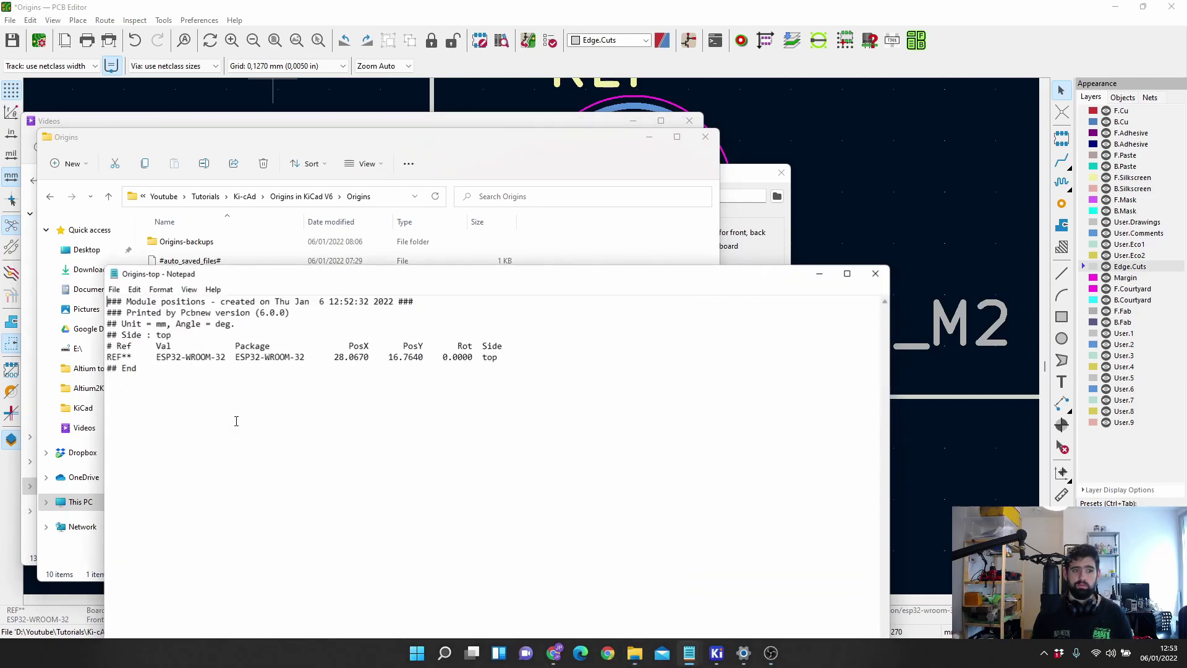
pyautogui.moveTo(329, 357); pyautogui.dragTo(482, 357)
pyautogui.moveTo(106, 368); pyautogui.dragTo(413, 368)
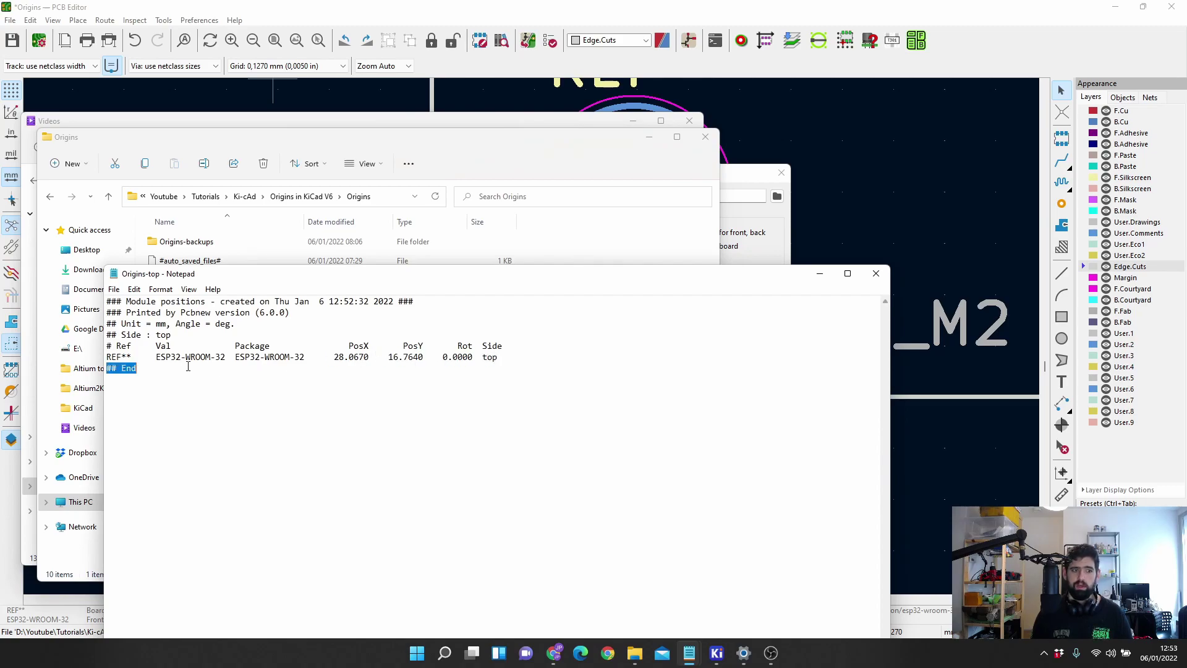
pyautogui.keyDown('shift'); pyautogui.click(166, 357); pyautogui.keyUp('shift')
pyautogui.click(165, 359)
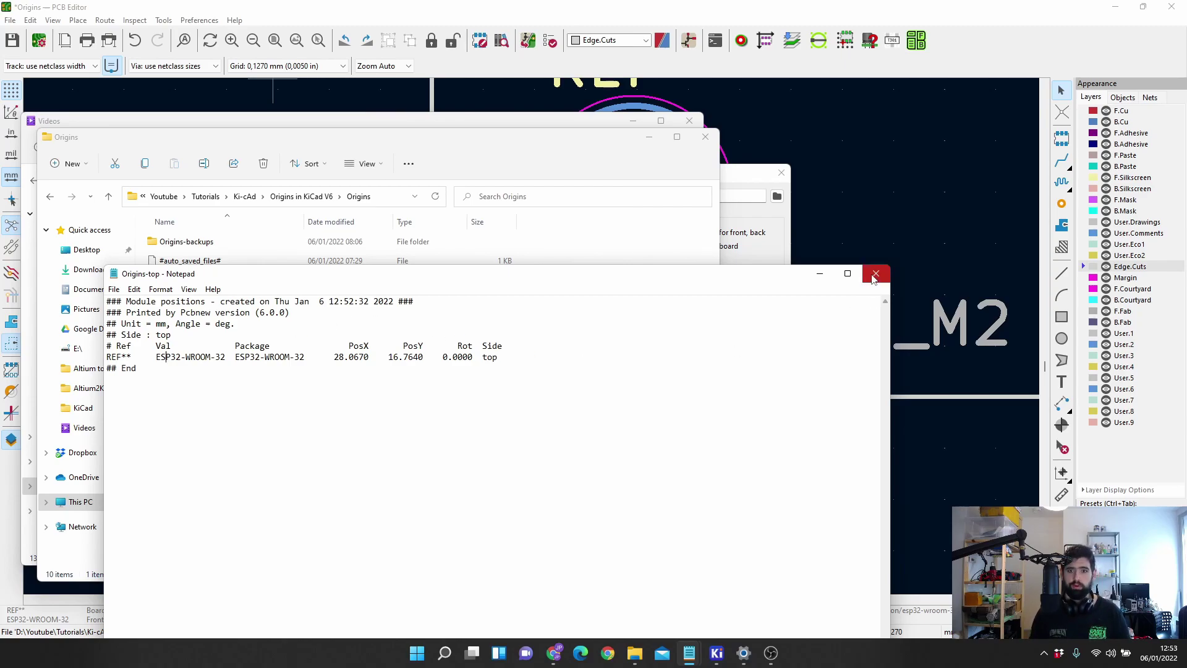
pyautogui.click(875, 273)
pyautogui.click(705, 136)
pyautogui.click(697, 124)
pyautogui.click(781, 172)
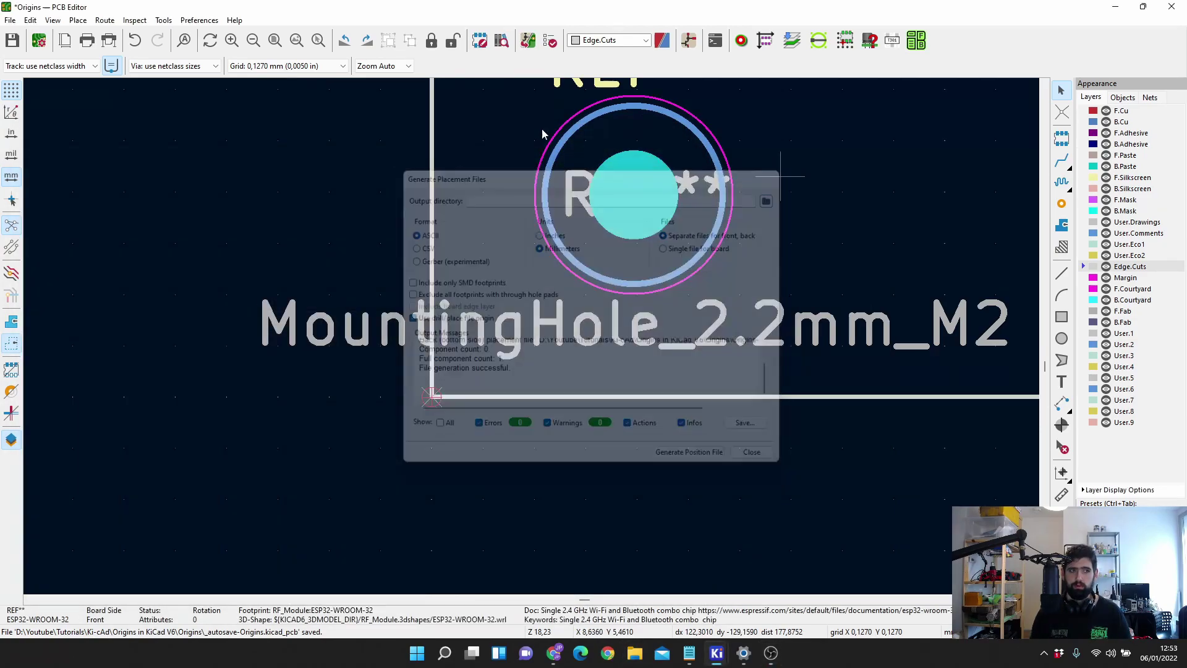
# Start placing the drill/place file origin again at the board's lower-left corner.
pyautogui.click(53, 20)
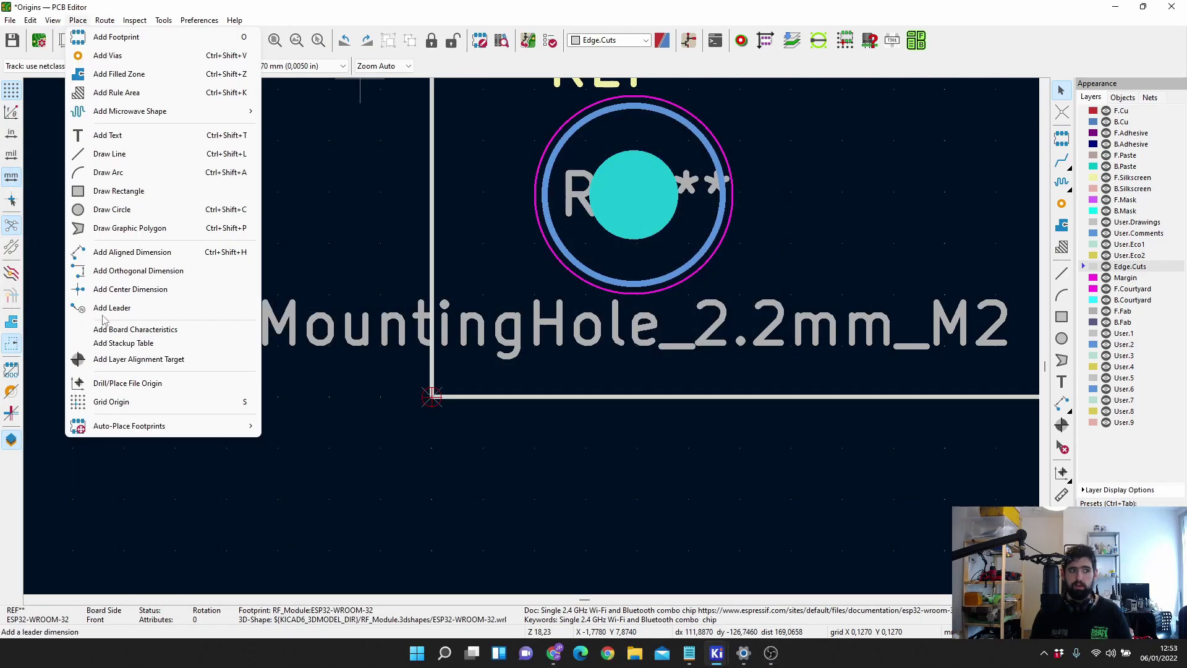
pyautogui.click(139, 383)
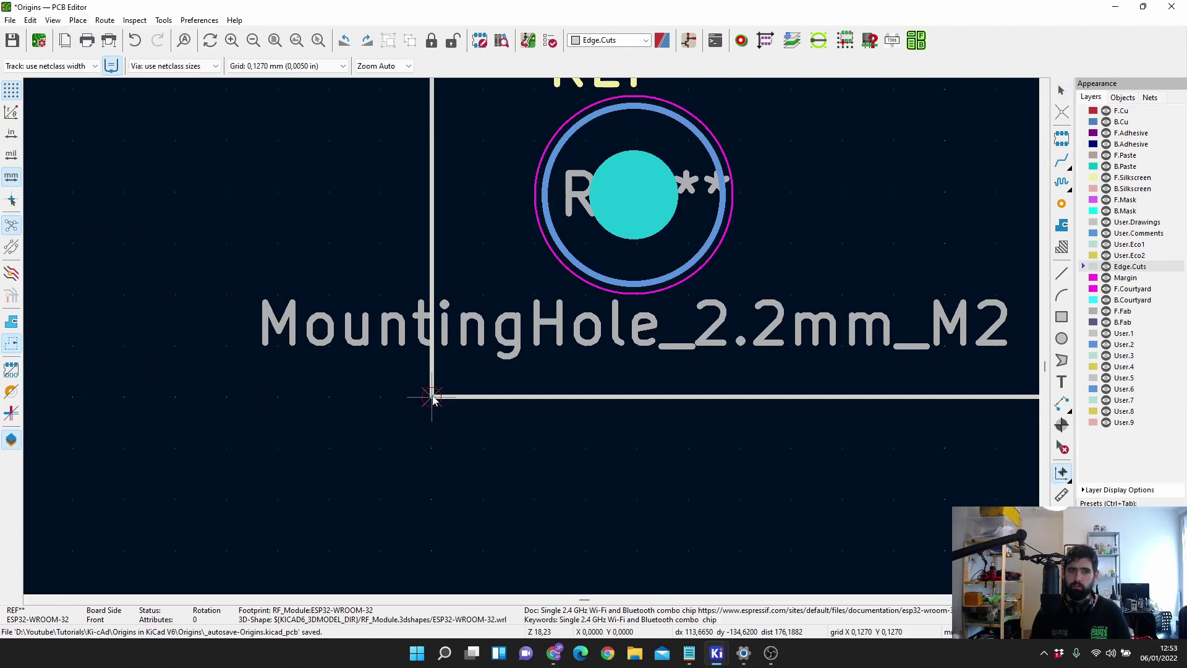
pyautogui.scroll(-2, 433, 399)
pyautogui.scroll(-1, 532, 344)
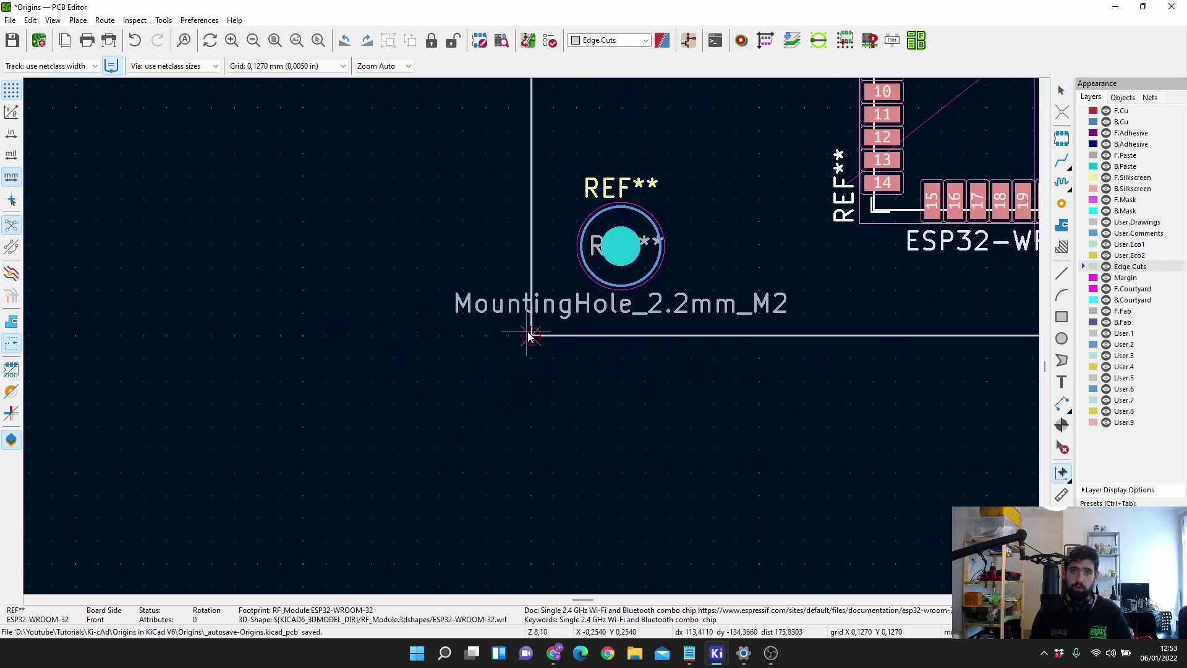